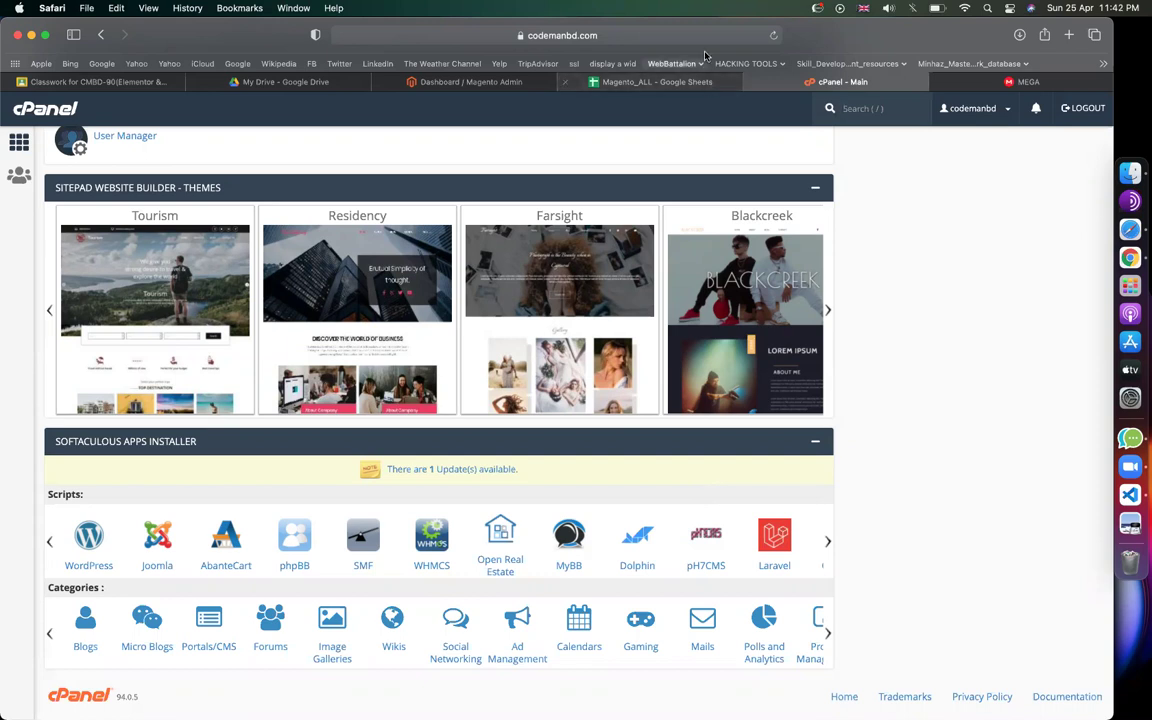
key("/")
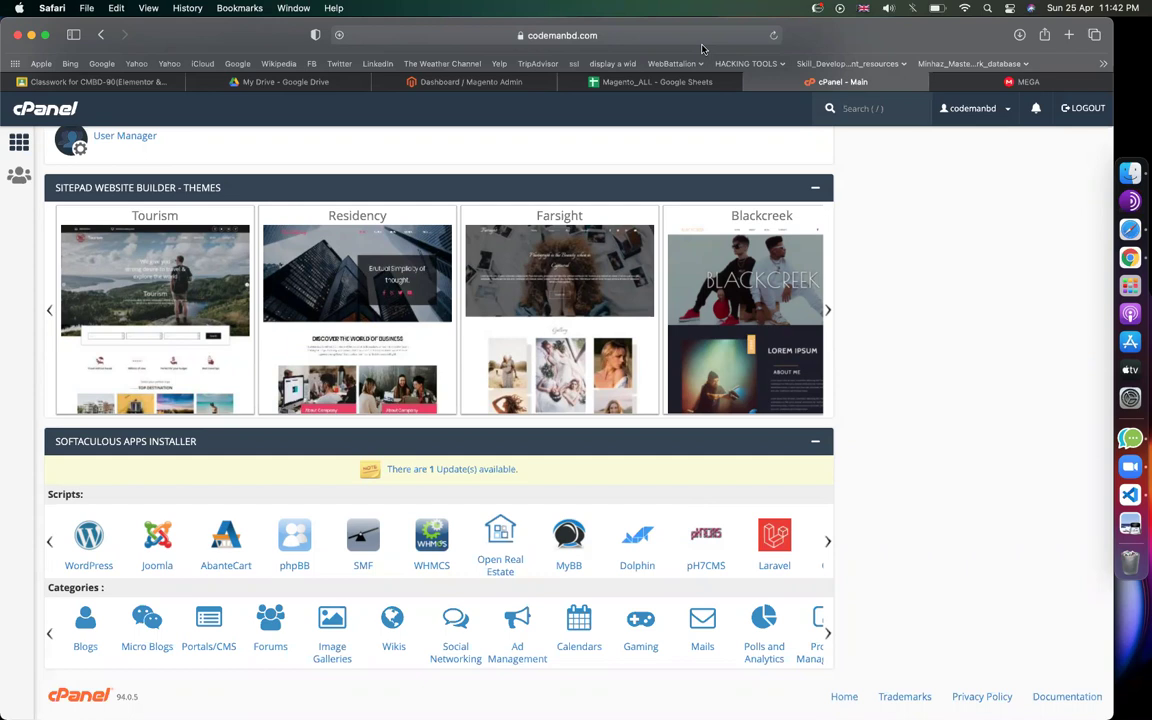
key("/")
left_click(88, 566)
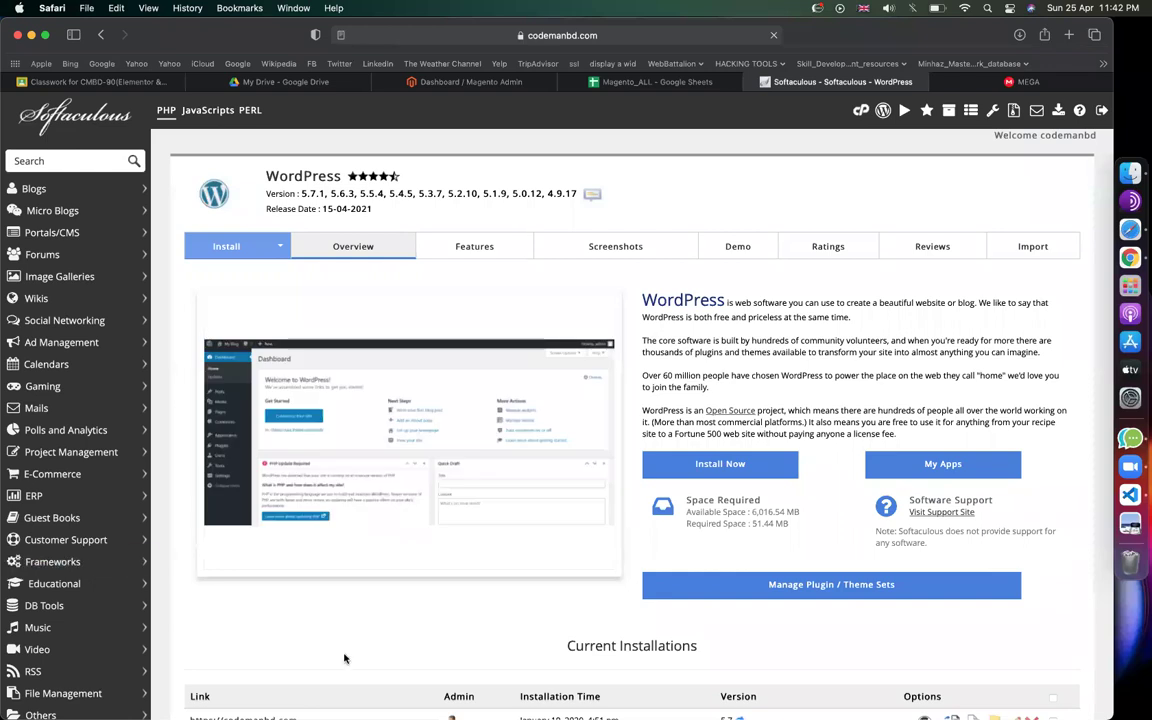
left_click(722, 465)
left_click(993, 386)
type("ca")
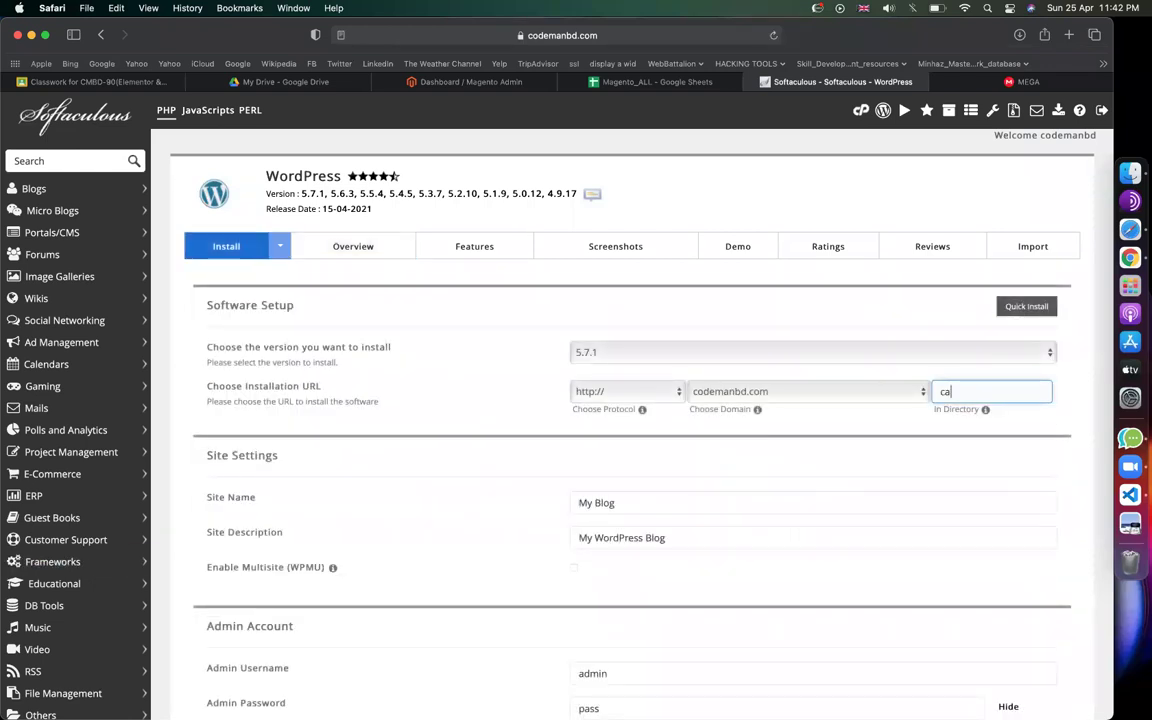
type("rtflows")
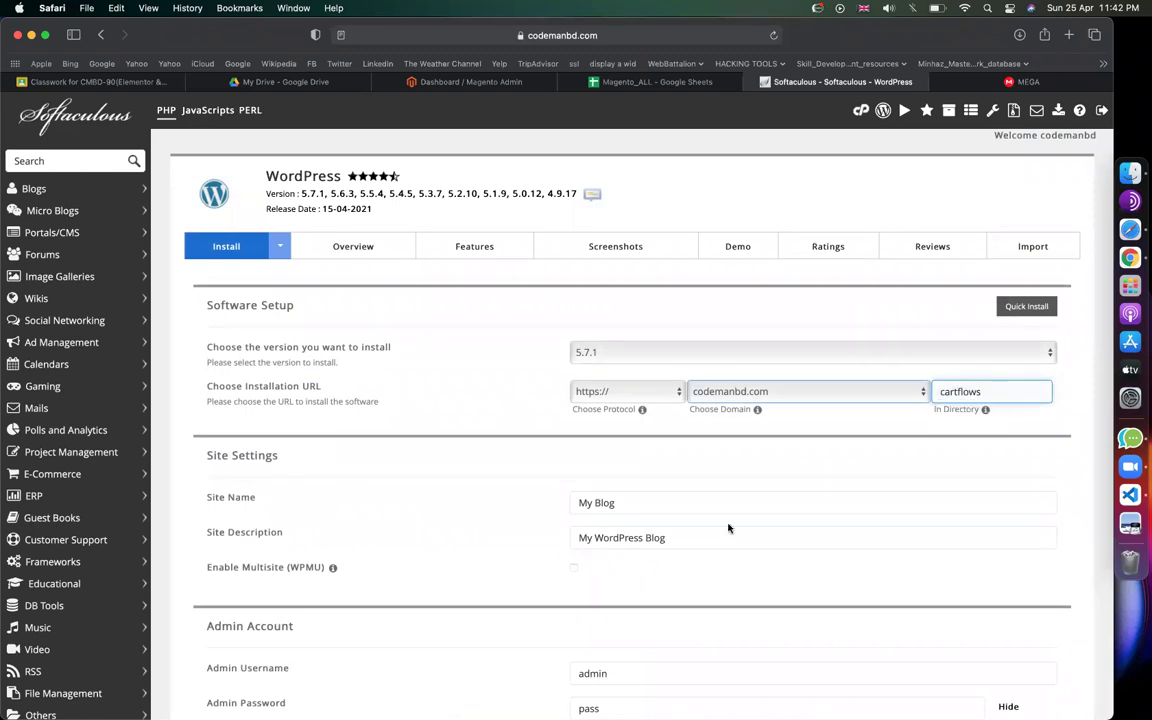
scroll(728, 527, "down", 3)
scroll(882, 537, "down", 5)
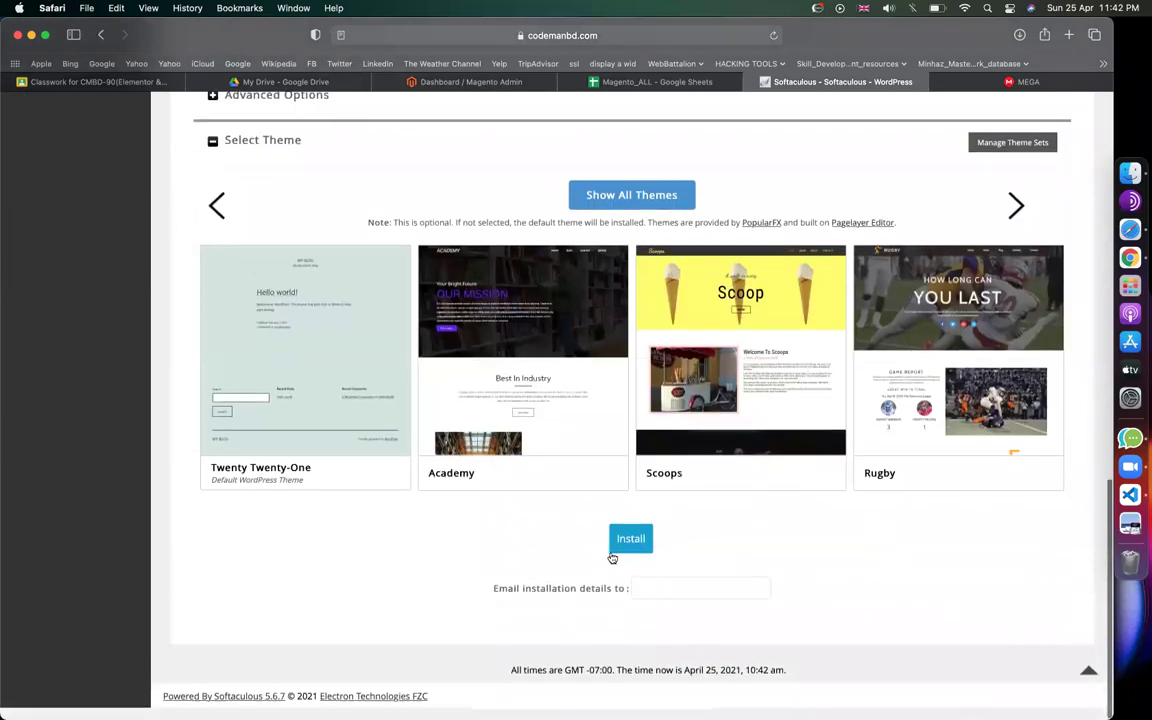
key("Return")
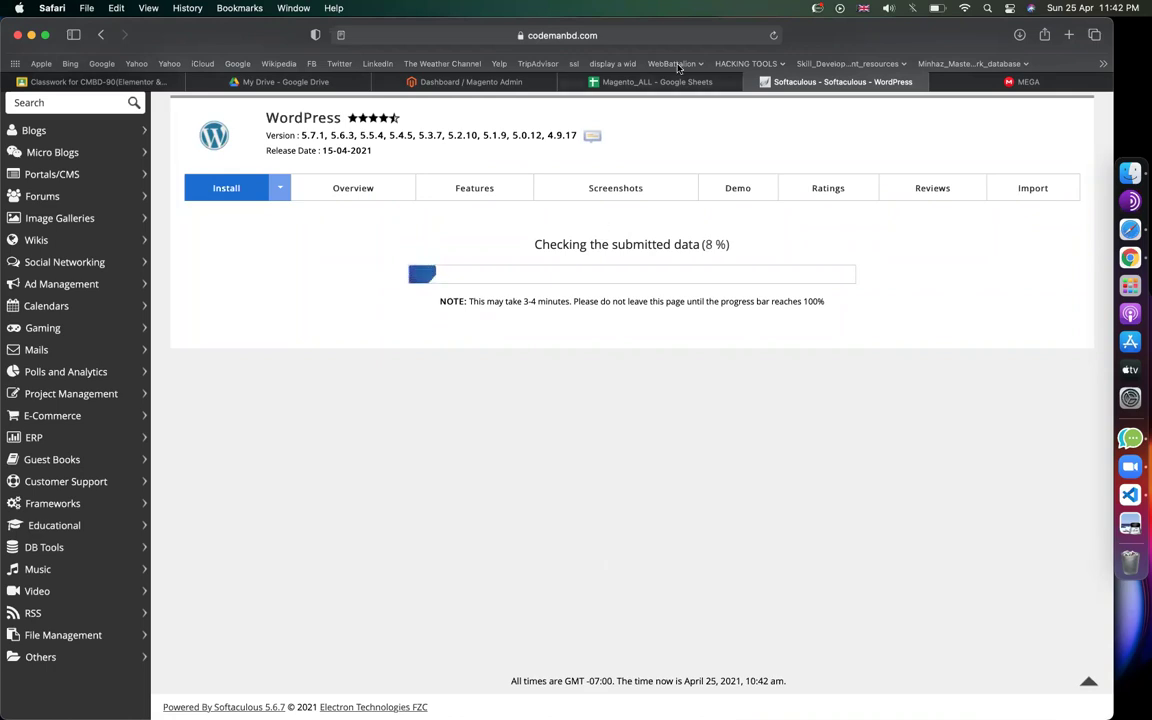
- Switch to MEGA and examine the cartflows.zip and cartflows-pro.zip files in the CartFlows folder
left_click(1030, 82)
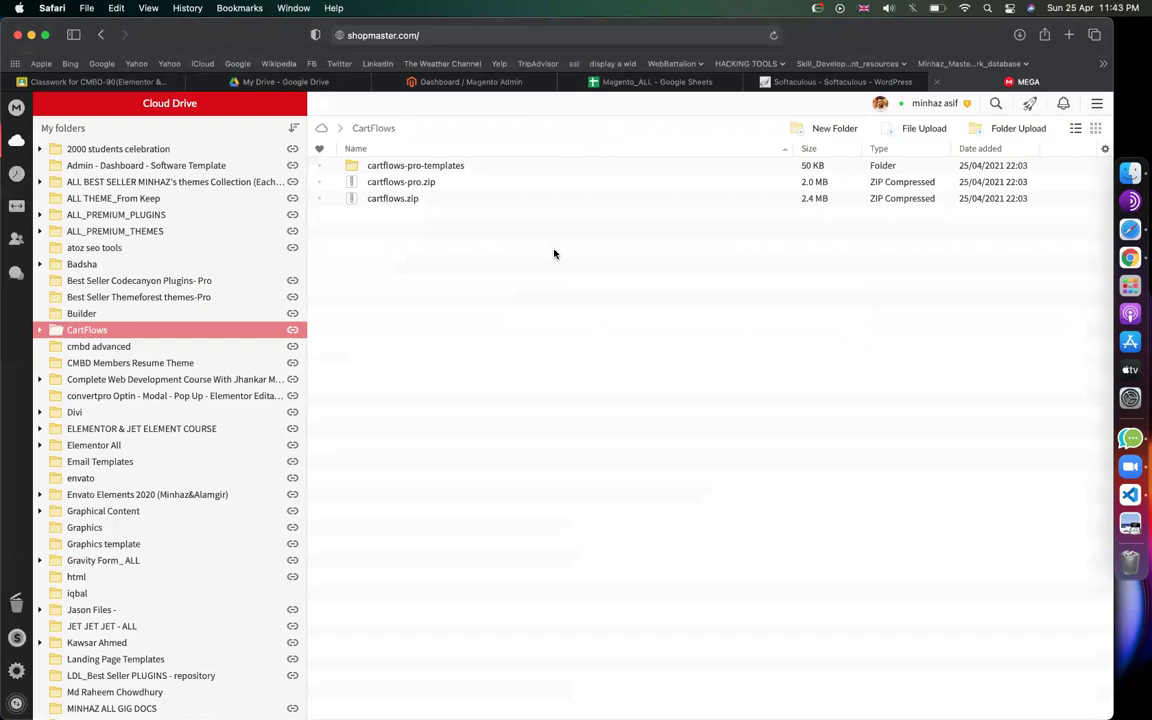
left_click(410, 183)
left_click(450, 201)
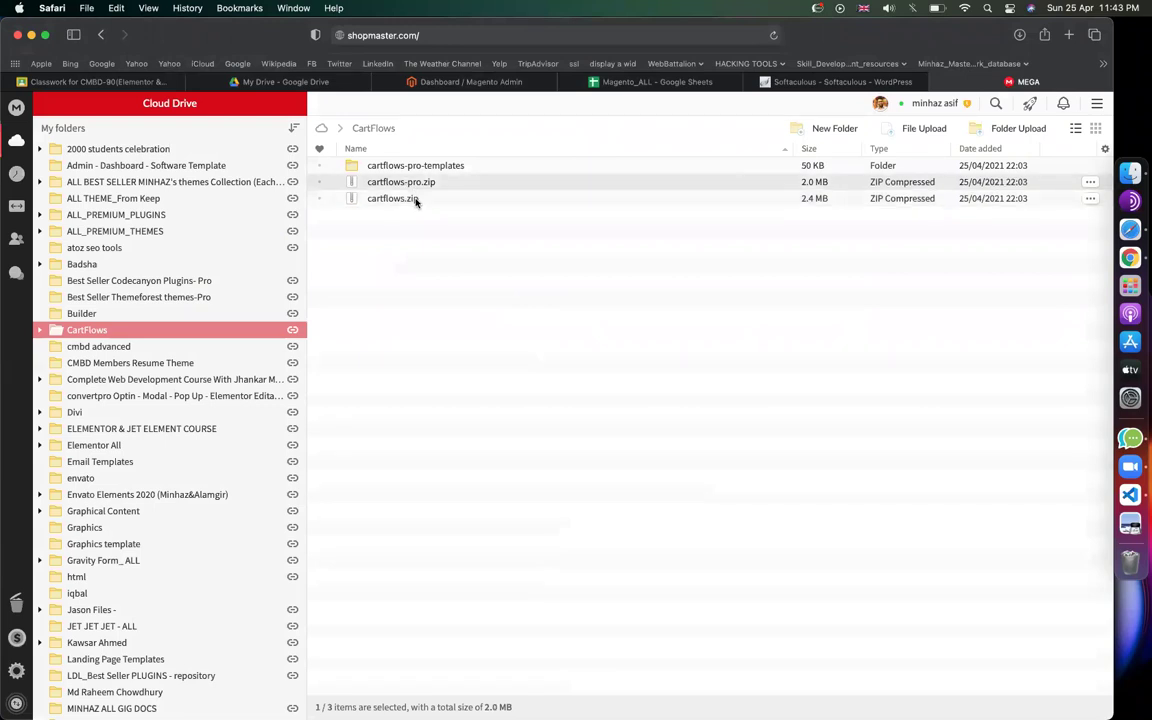
left_click(459, 183)
- Open the new WordPress site's admin dashboard from the Softaculous installation page and bring up the plugin upload form
left_click(770, 81)
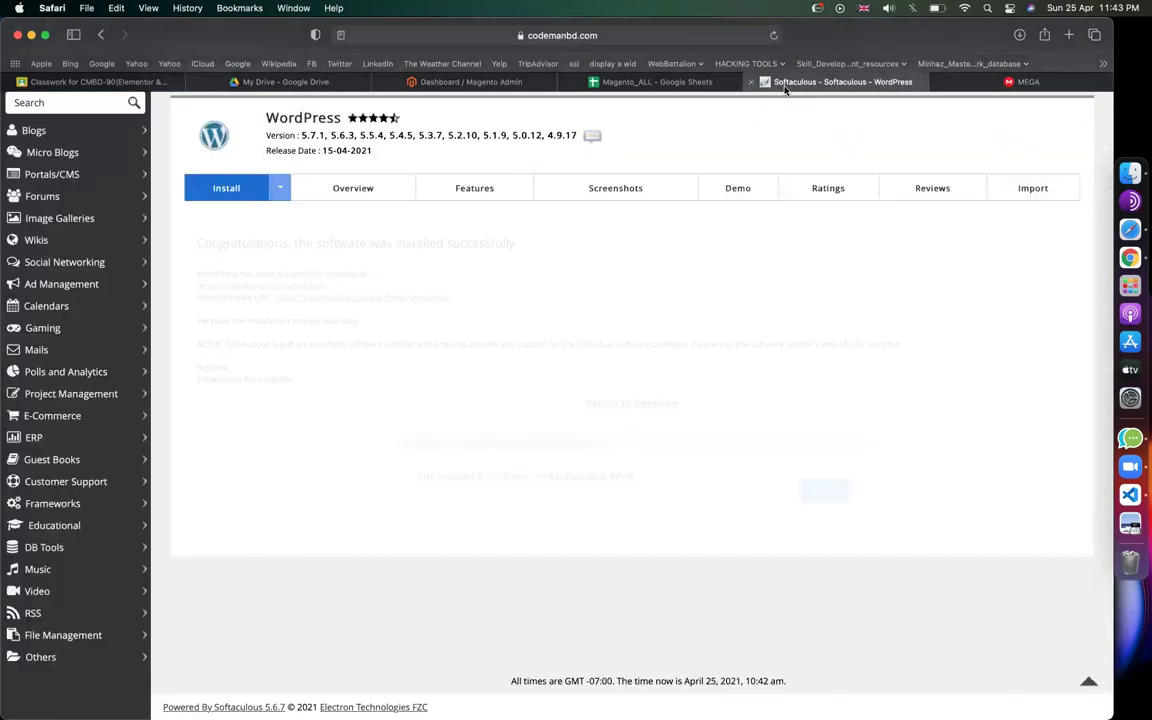
left_click(376, 298)
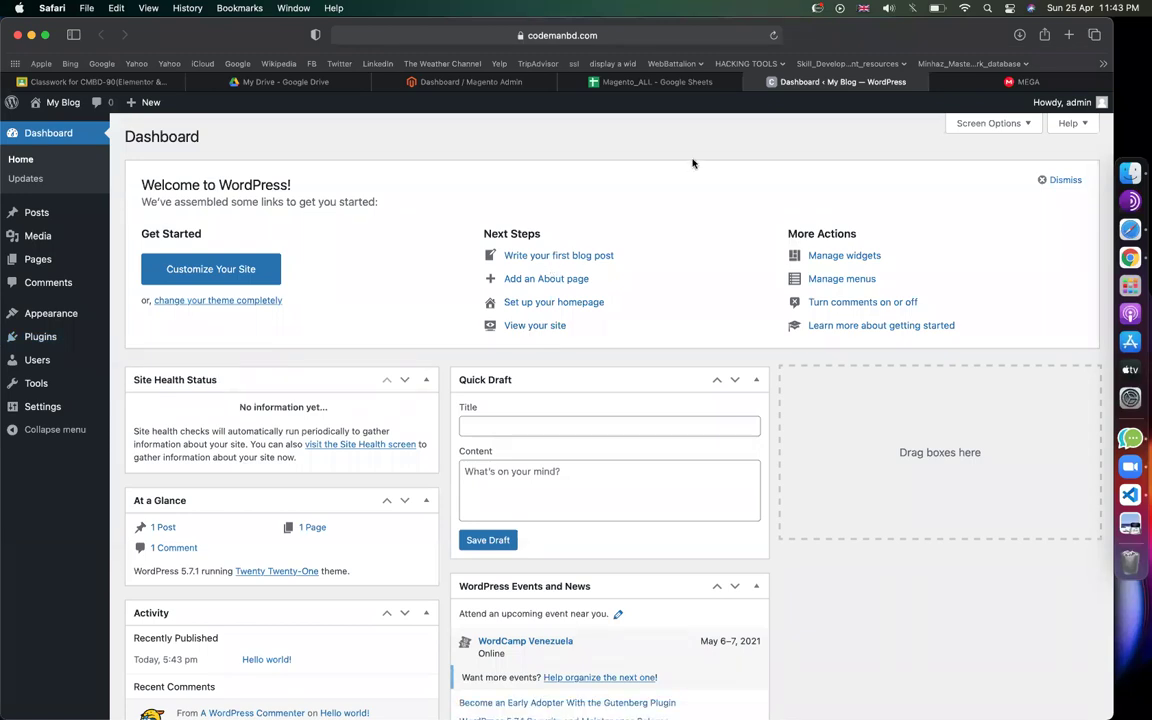
mouse_move(69, 337)
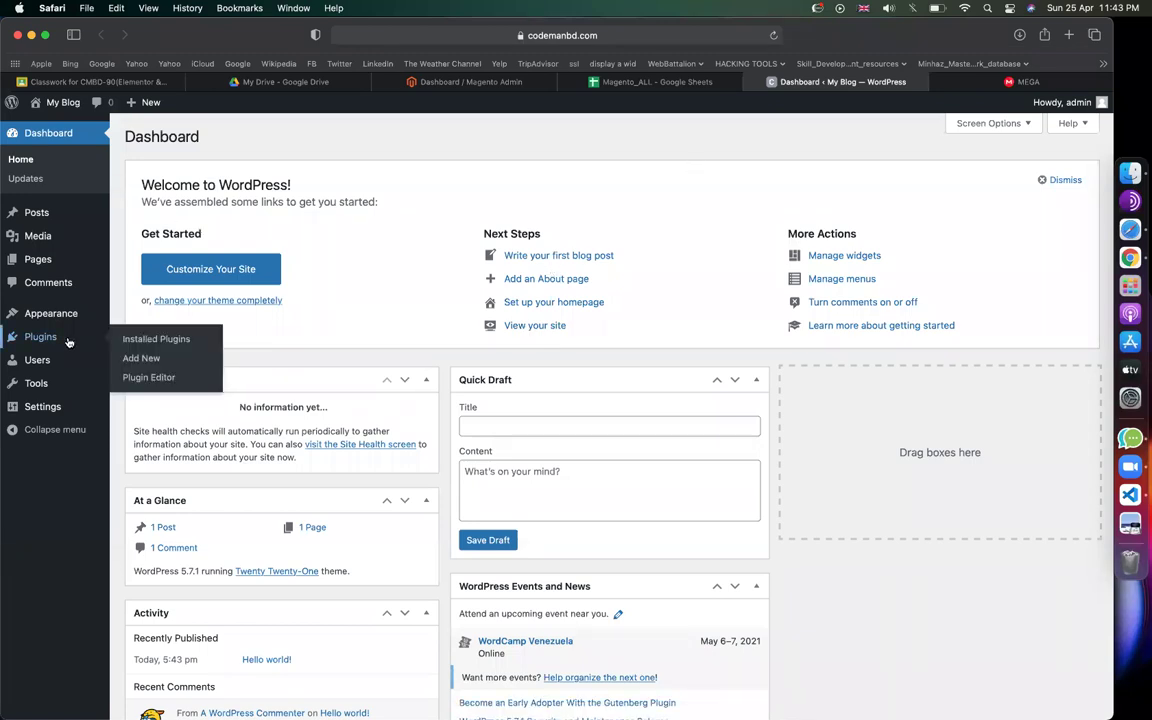
left_click(146, 366)
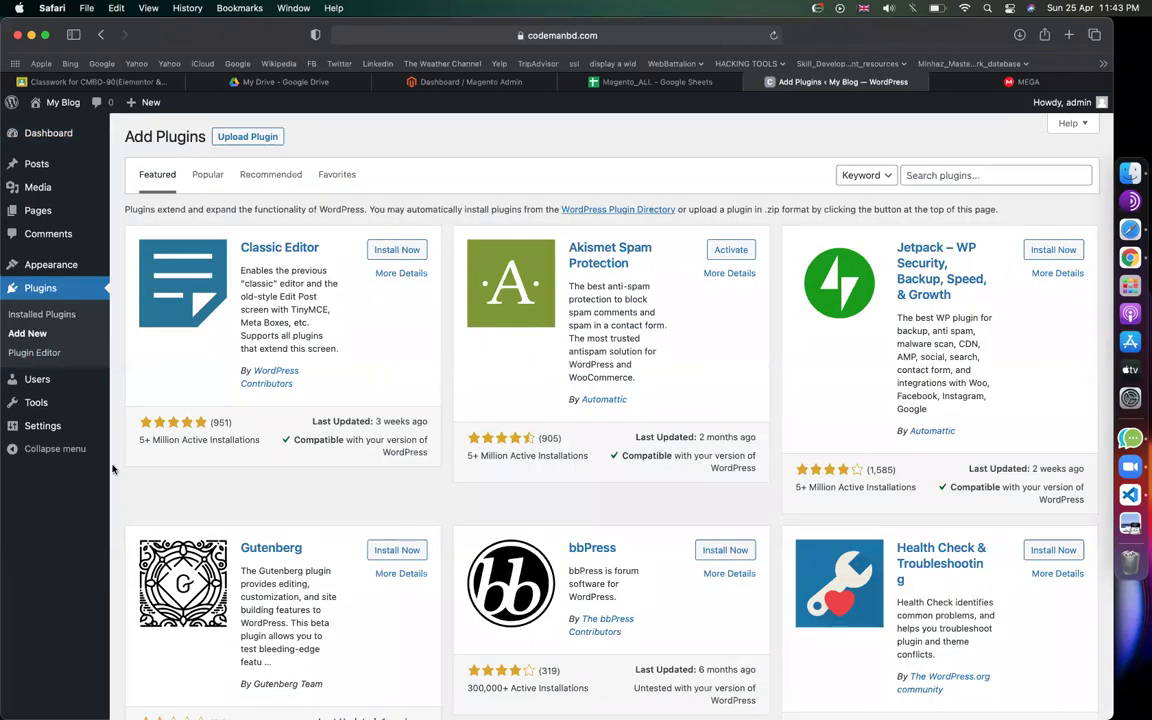
mouse_move(90, 399)
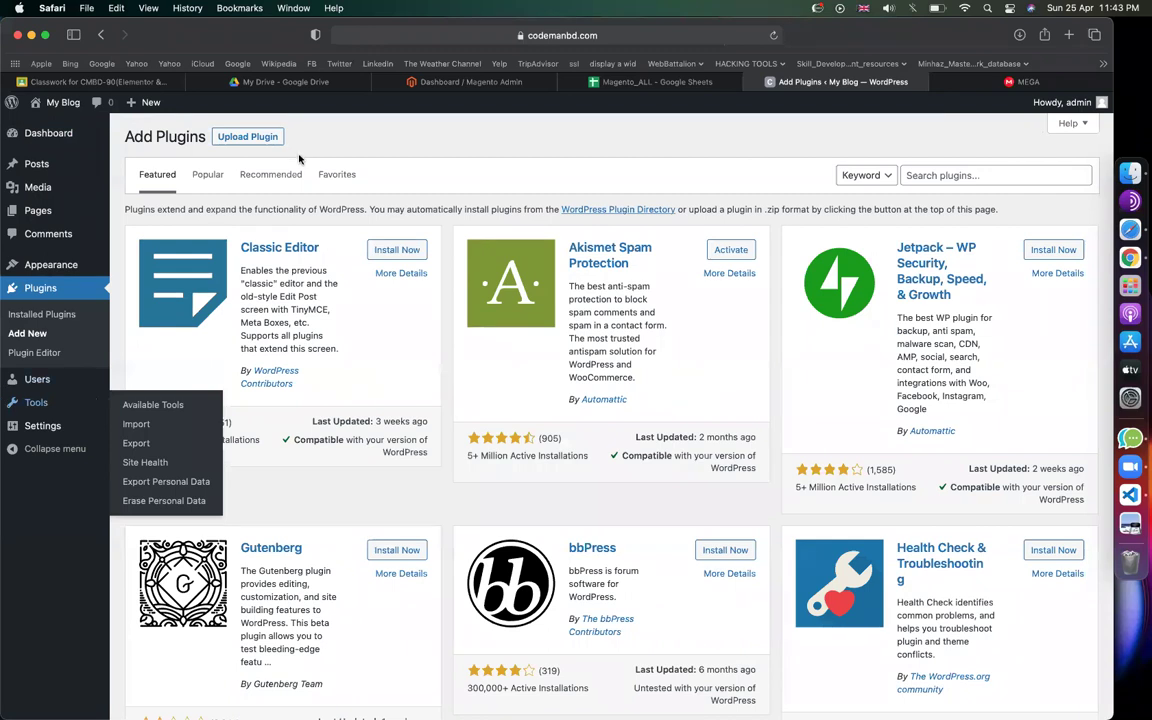
left_click(257, 137)
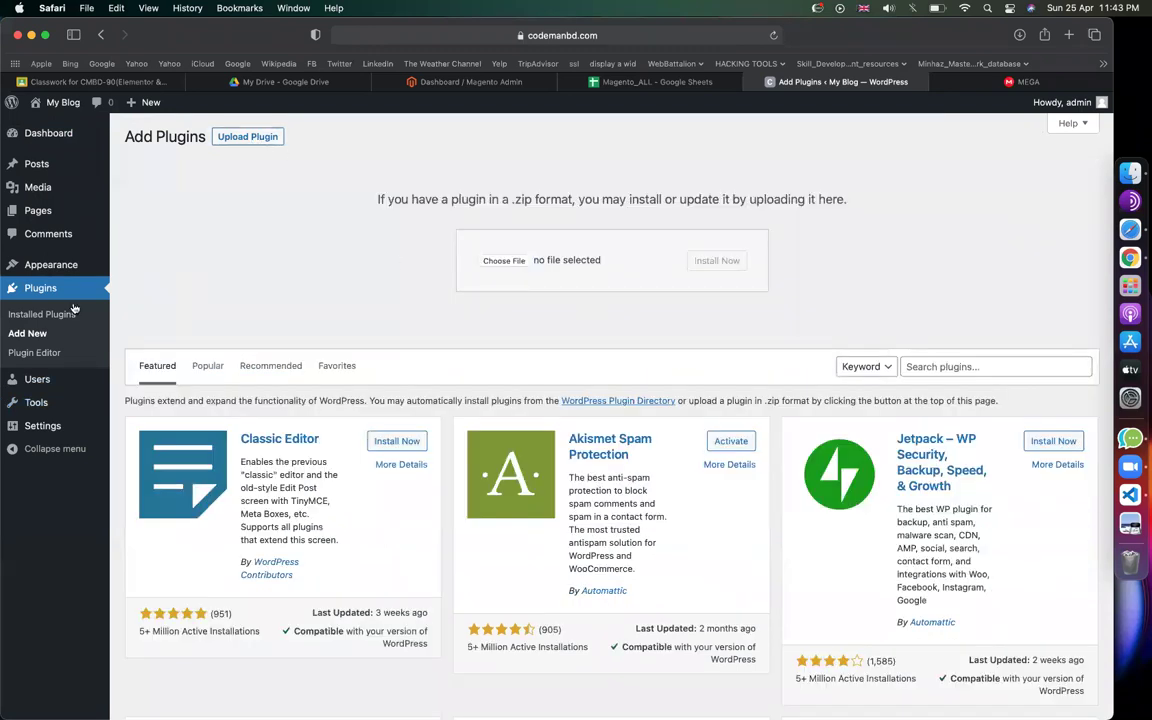
- Upload cartflows.zip from the cartflows pro folder in Downloads and install it as a plugin
left_click(505, 261)
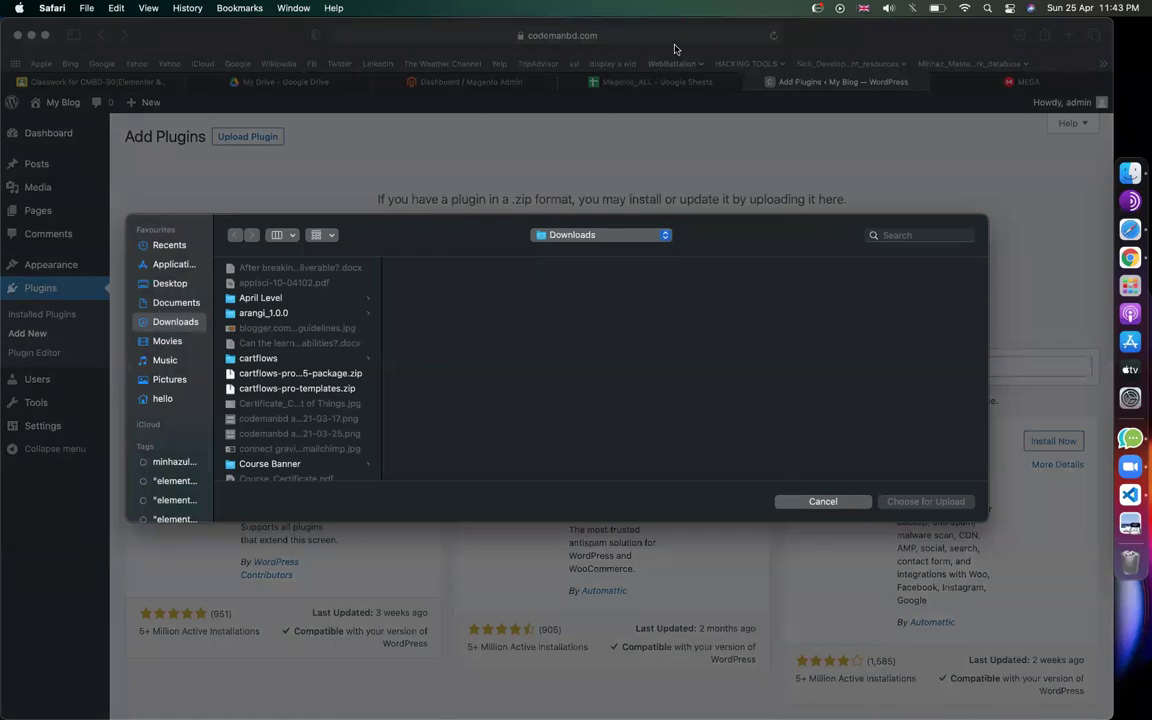
left_click(262, 359)
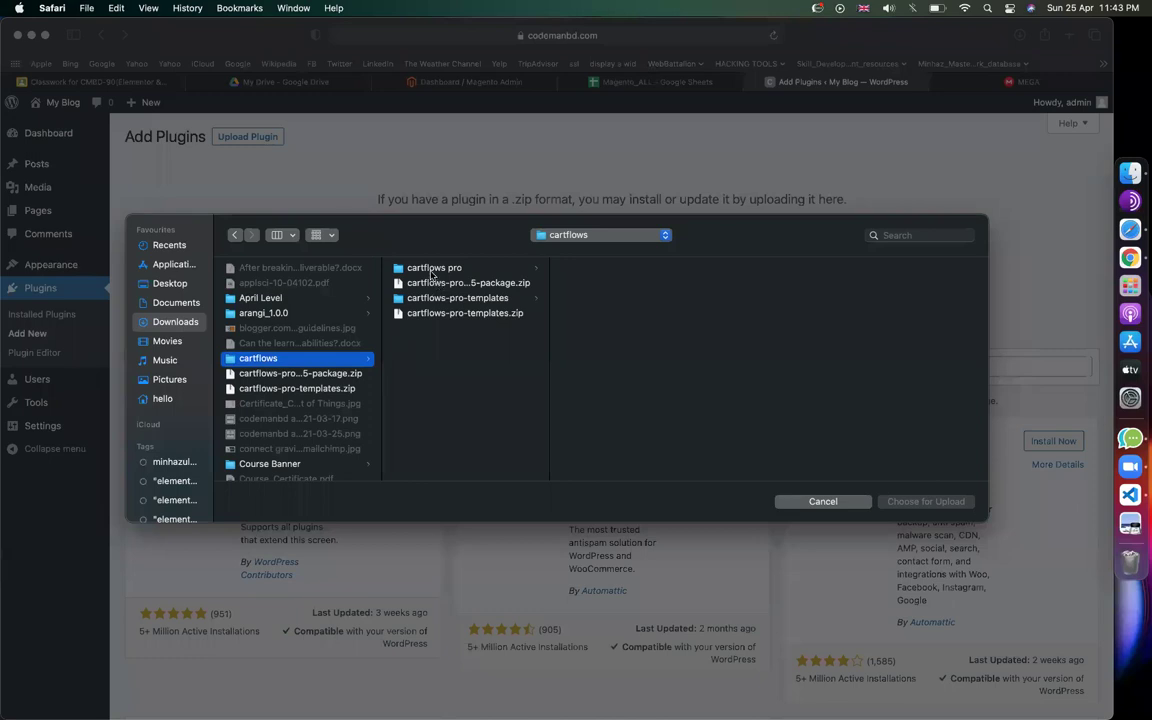
left_click(514, 263)
left_click(611, 298)
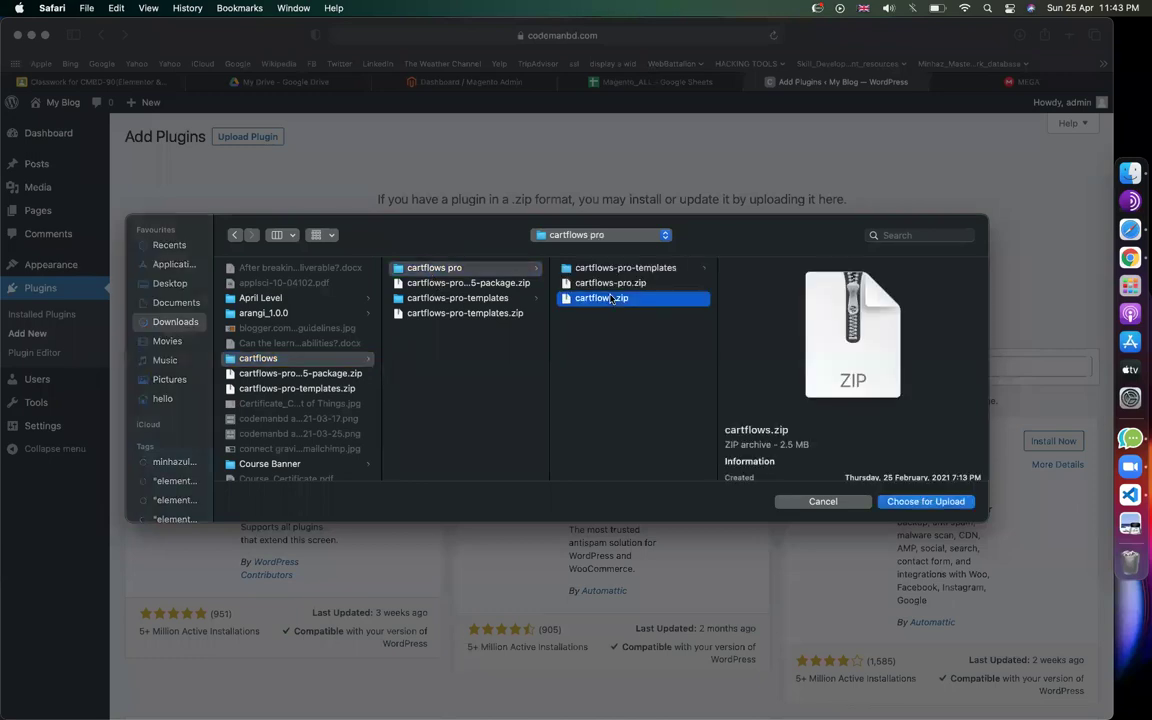
double_click(611, 298)
left_click(725, 261)
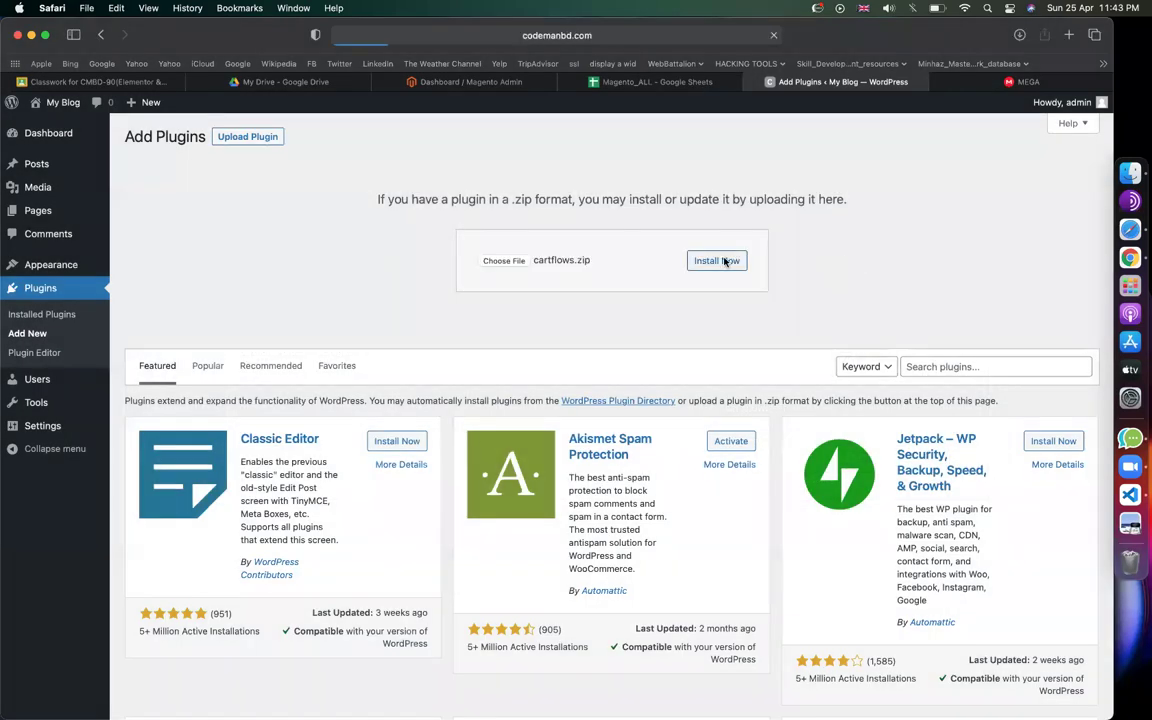
- Upload cartflows-pro.zip through a second Add Plugins page in a new tab and install it
right_click(34, 333)
left_click(92, 340)
left_click(840, 81)
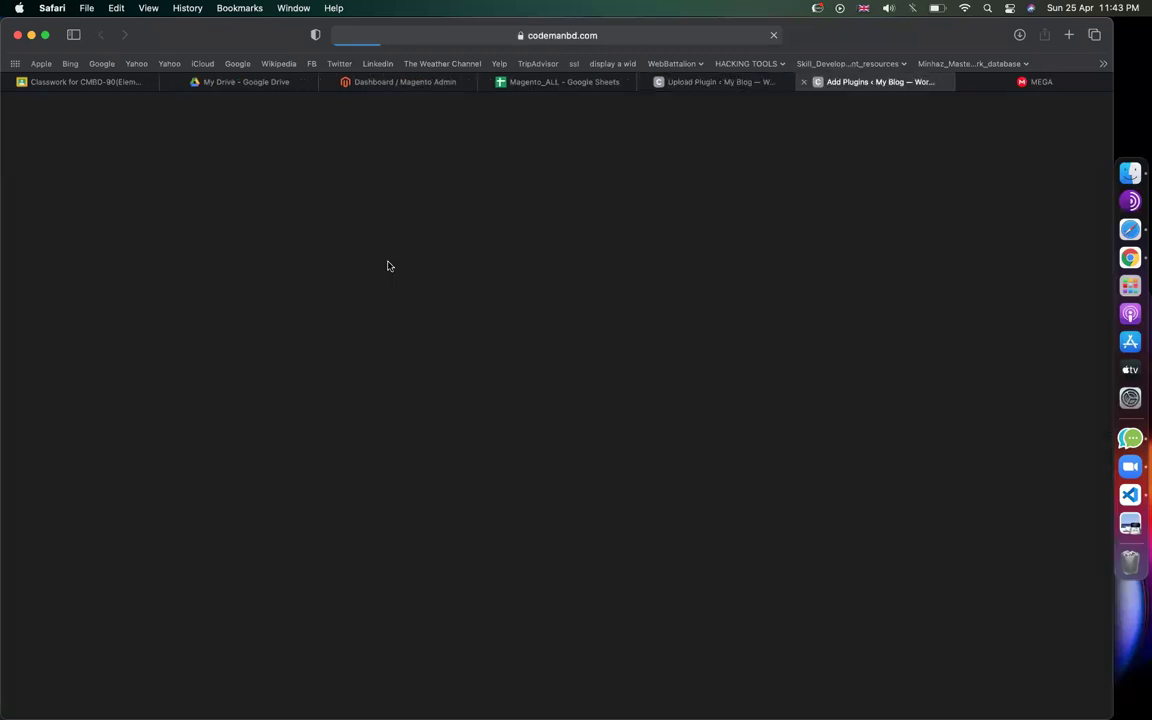
left_click(254, 141)
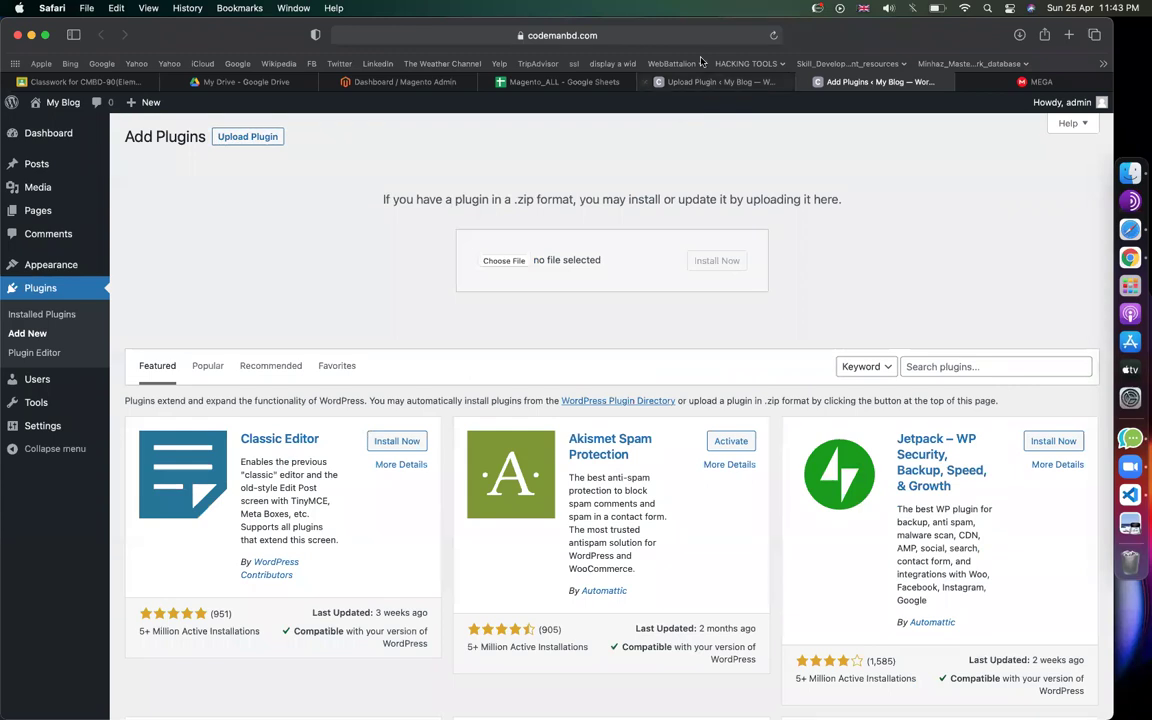
left_click(500, 260)
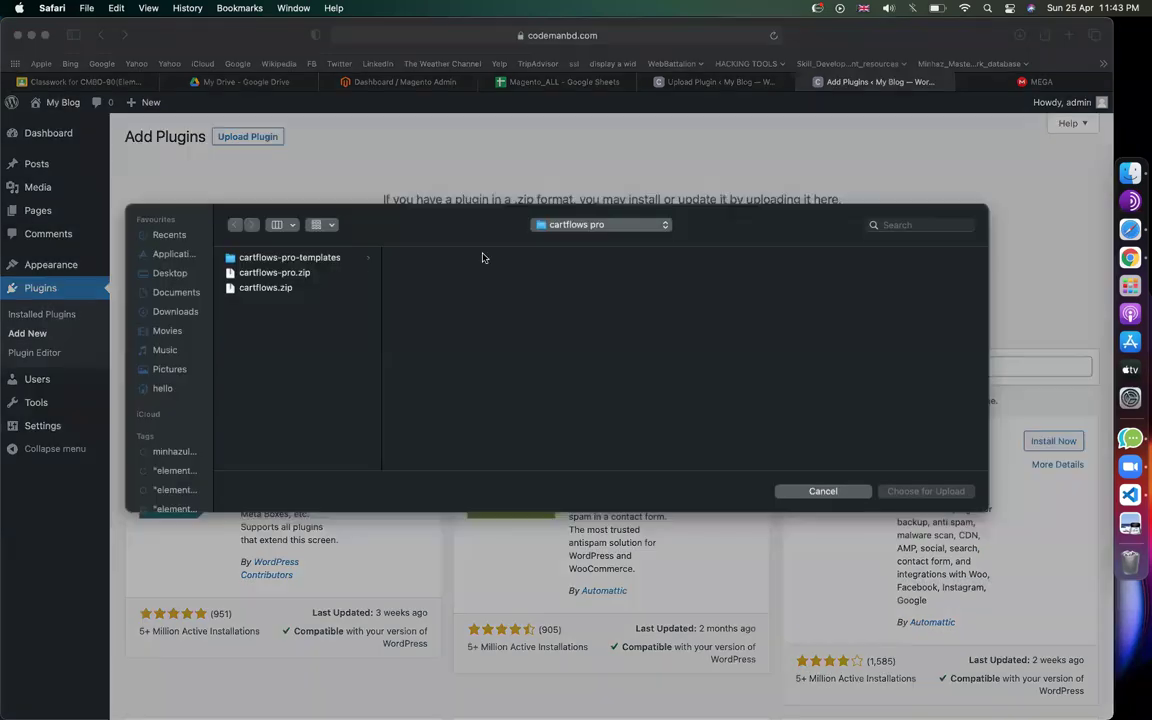
double_click(274, 282)
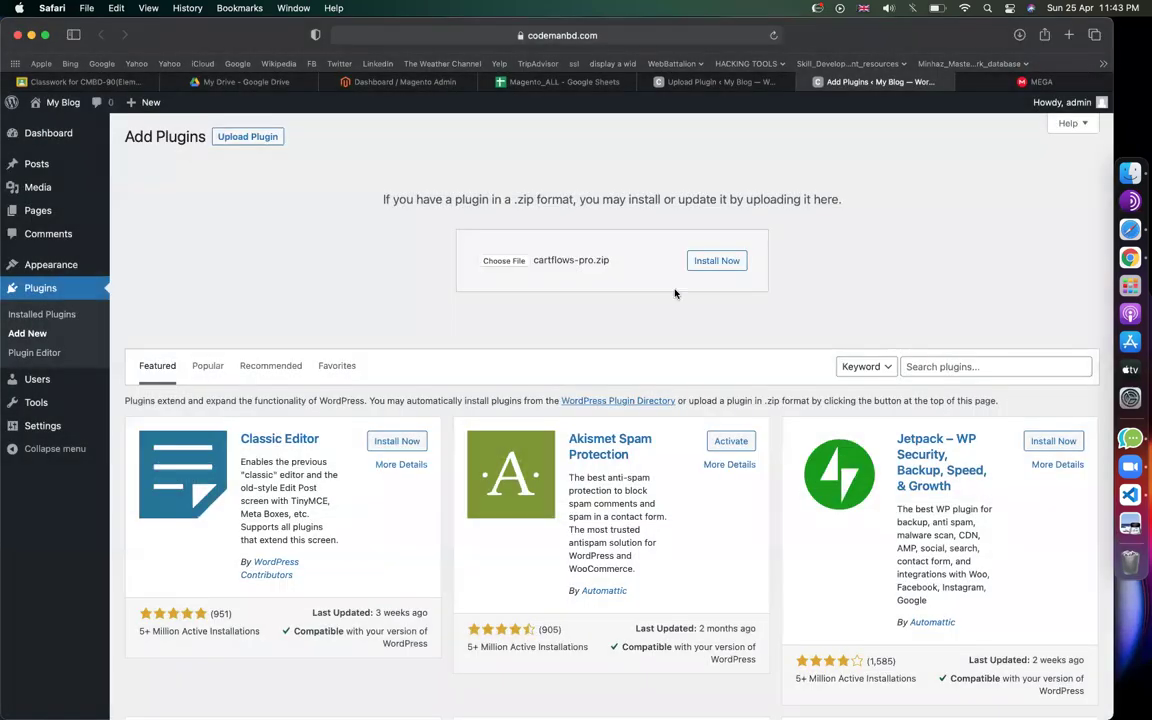
left_click(716, 265)
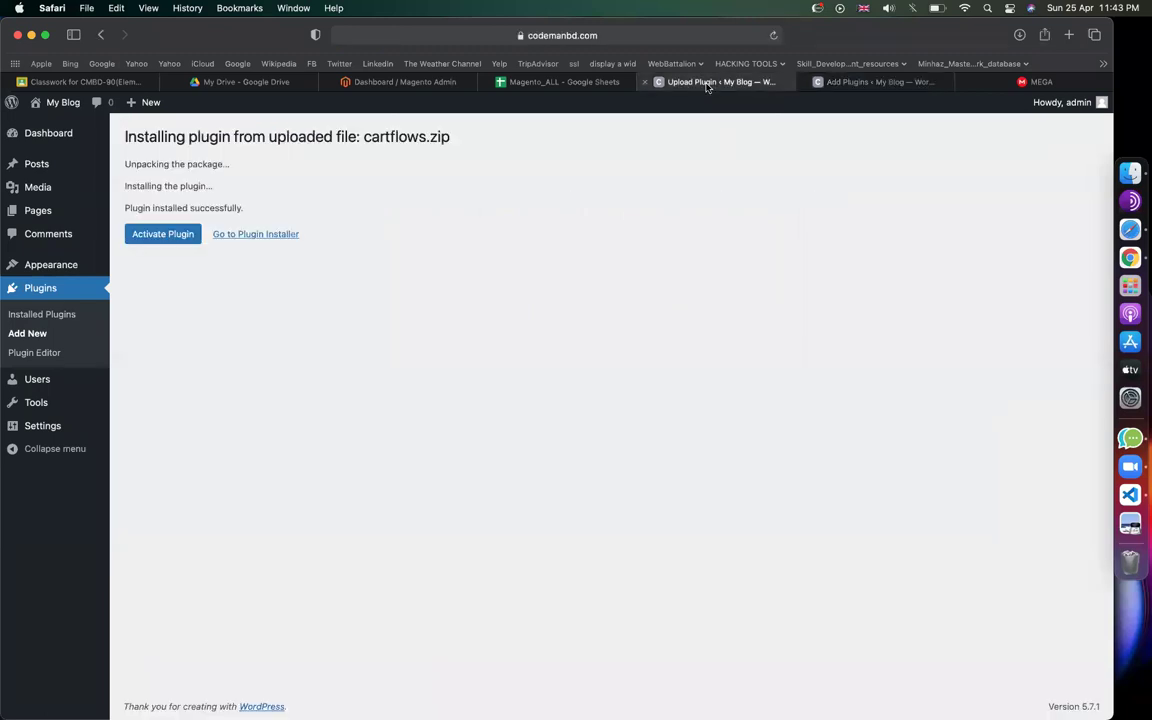
- Activate the CartFlows plugin and the CartFlows Pro plugin from their installation pages
left_click(160, 238)
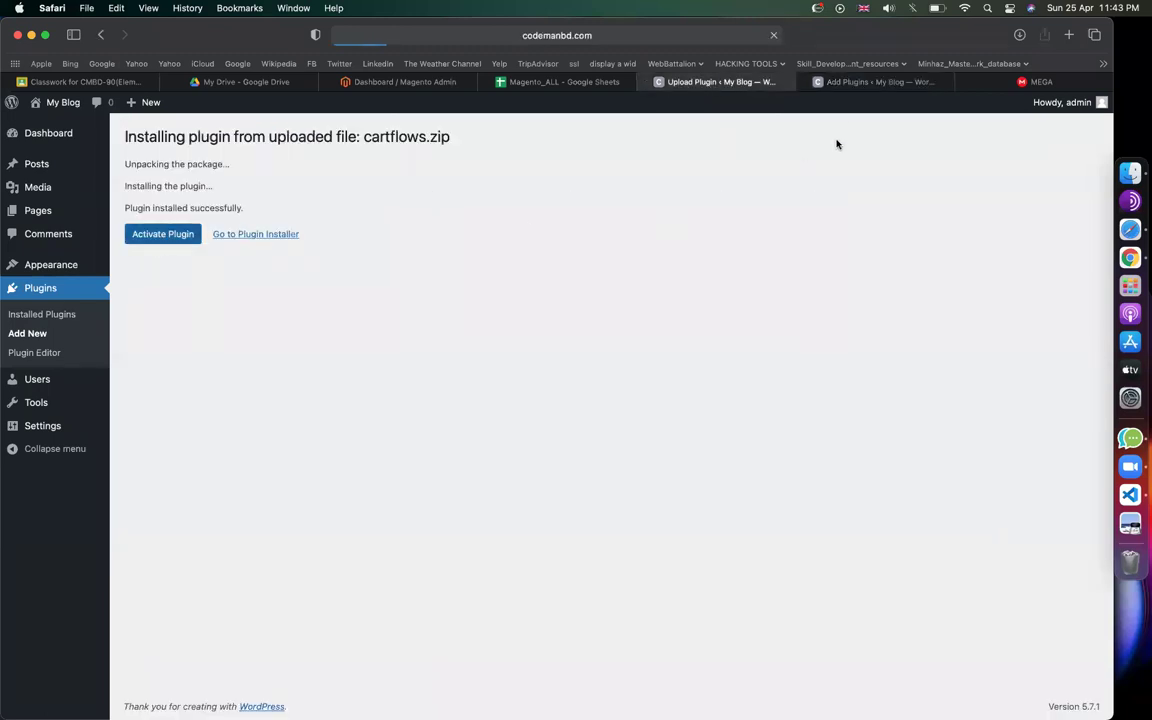
left_click(843, 86)
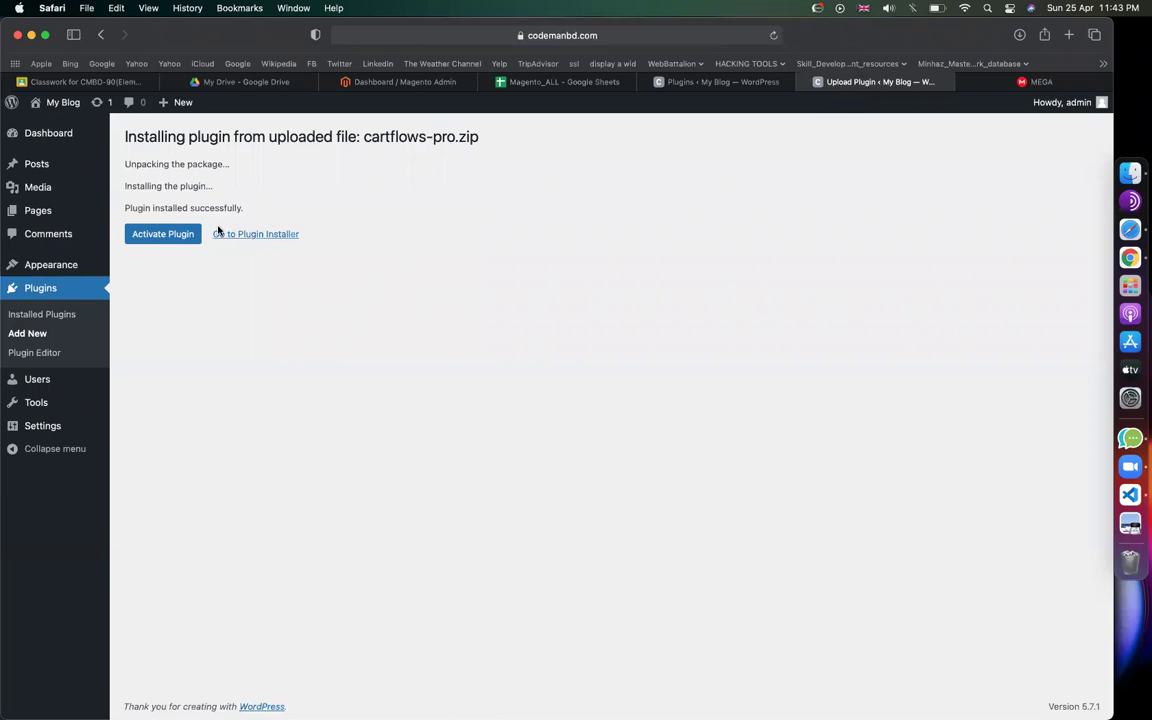
left_click(182, 236)
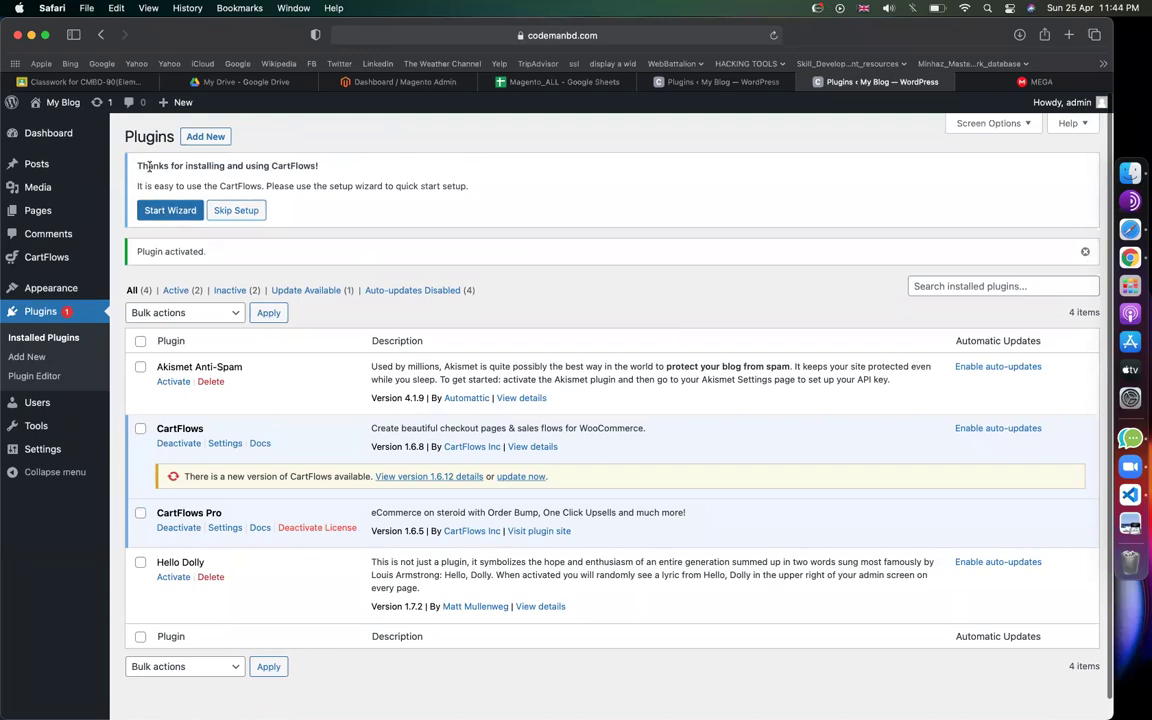
- Start the CartFlows setup wizard and choose Elementor as the page builder
left_click_drag(148, 166, 315, 166)
left_click(170, 210)
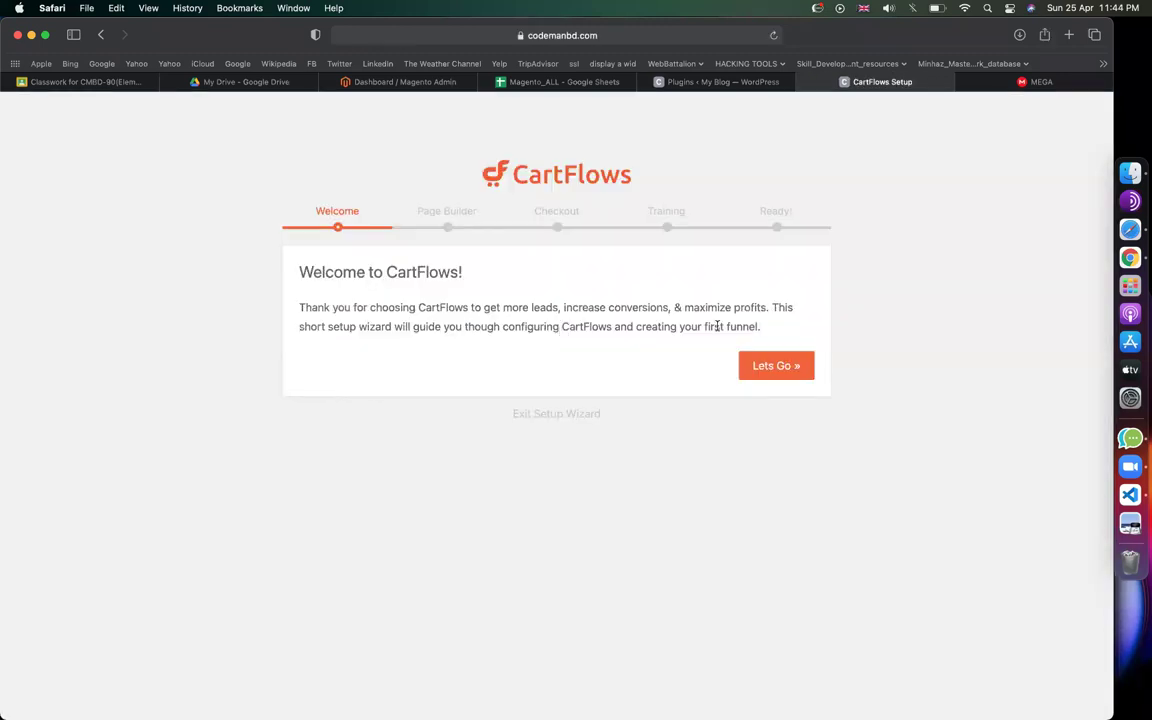
left_click(775, 366)
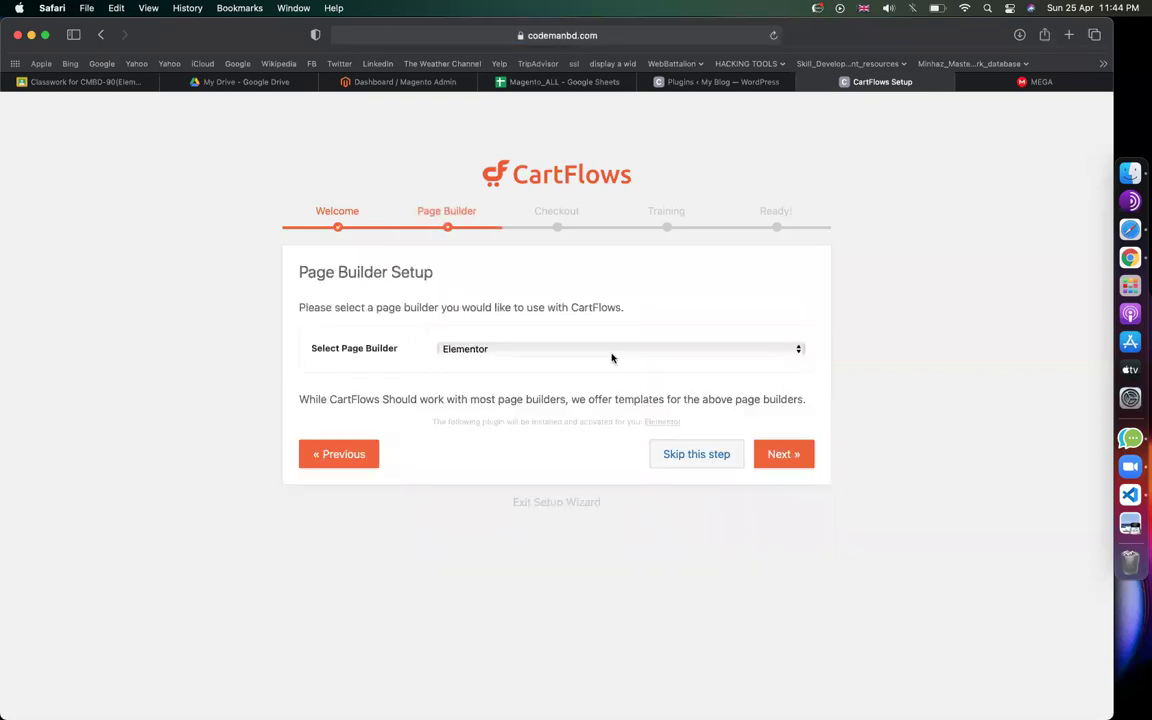
left_click(505, 349)
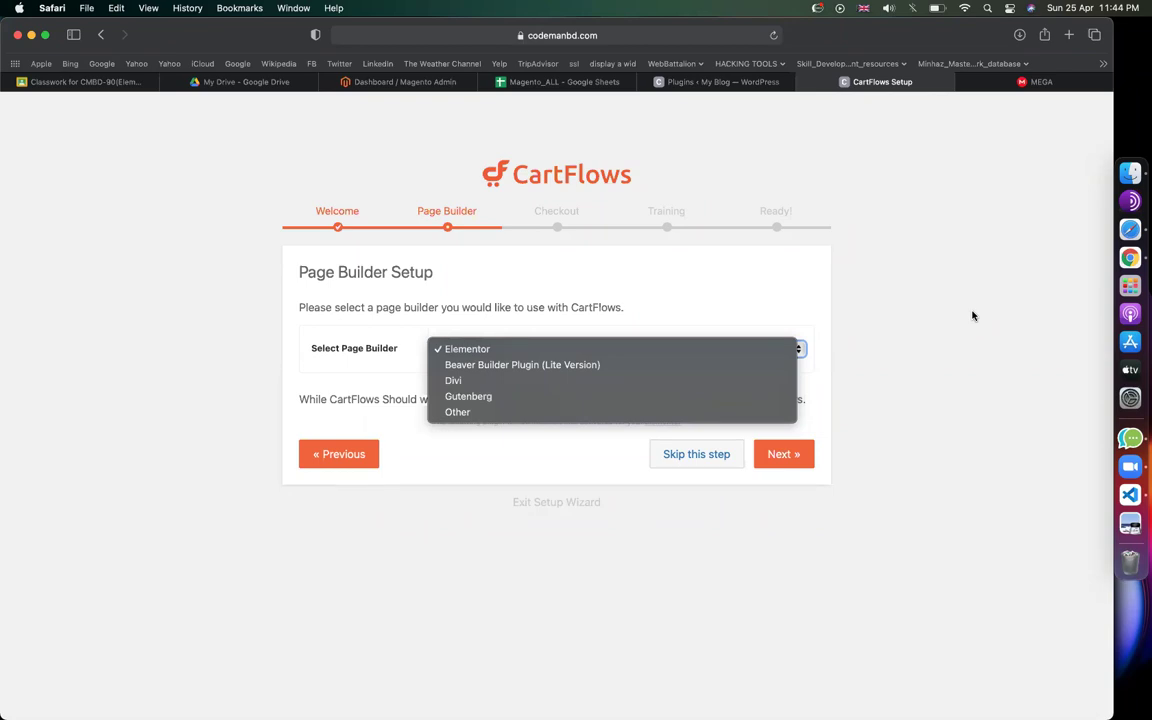
left_click(524, 329)
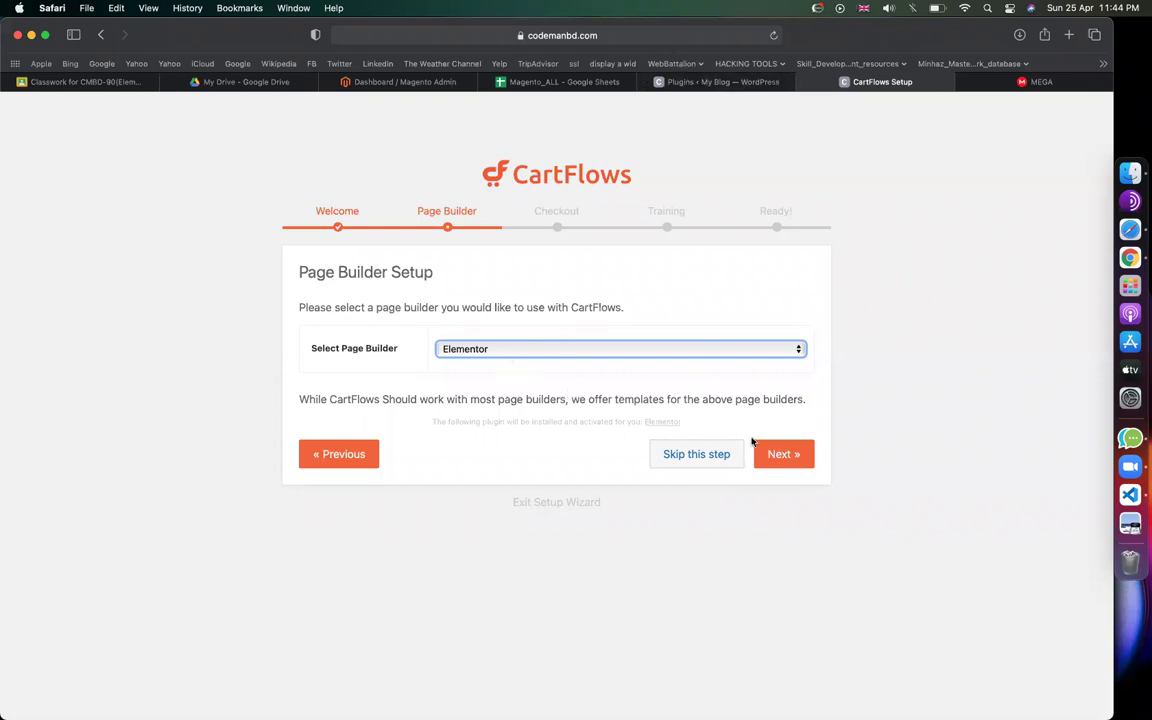
left_click(779, 456)
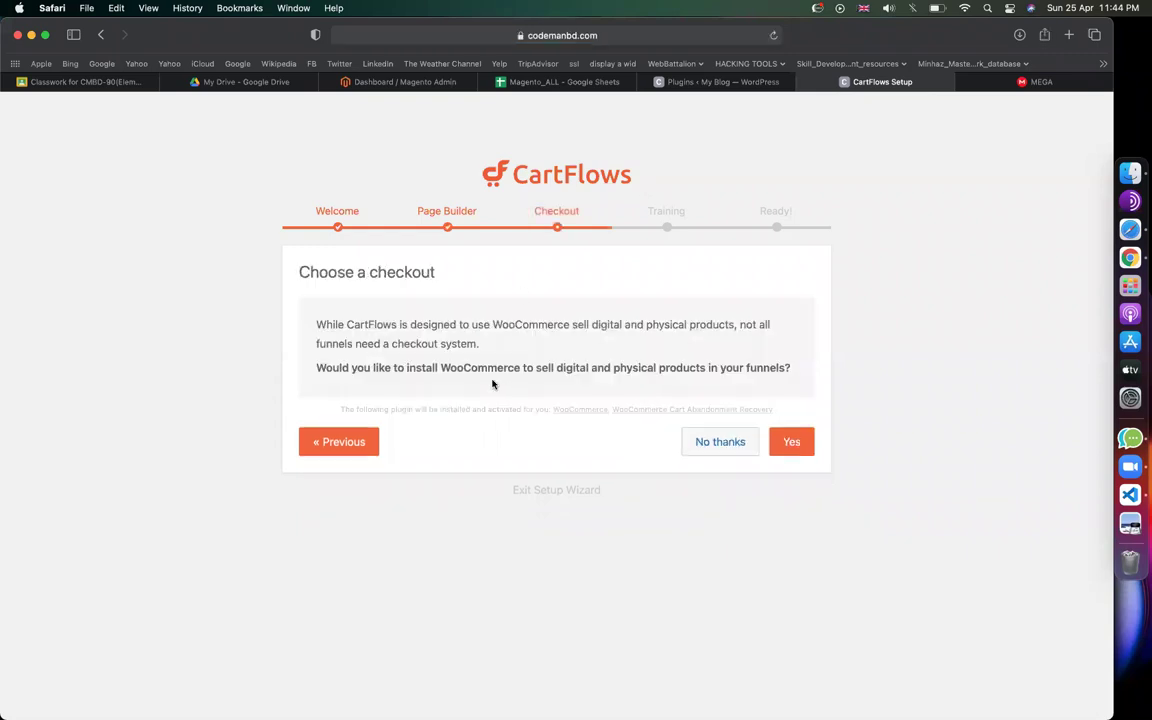
- Agree to install WooCommerce for the checkout and accept the CartFlows training course offer
left_click_drag(394, 367, 655, 367)
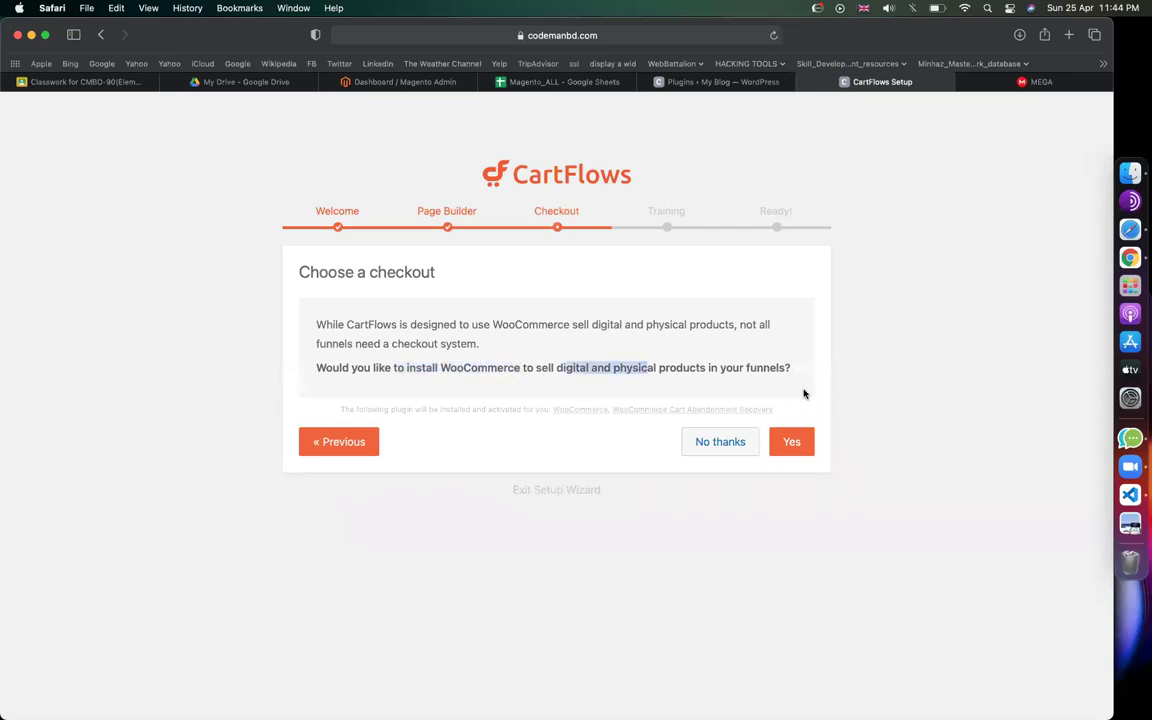
left_click(797, 443)
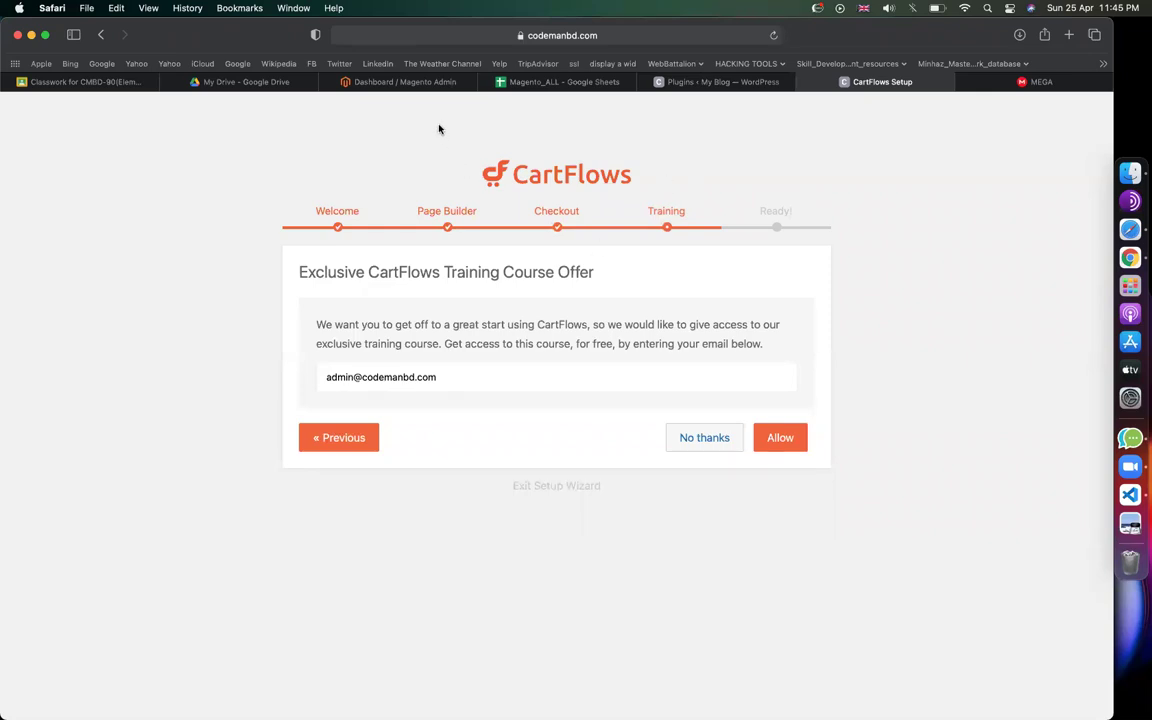
left_click(782, 444)
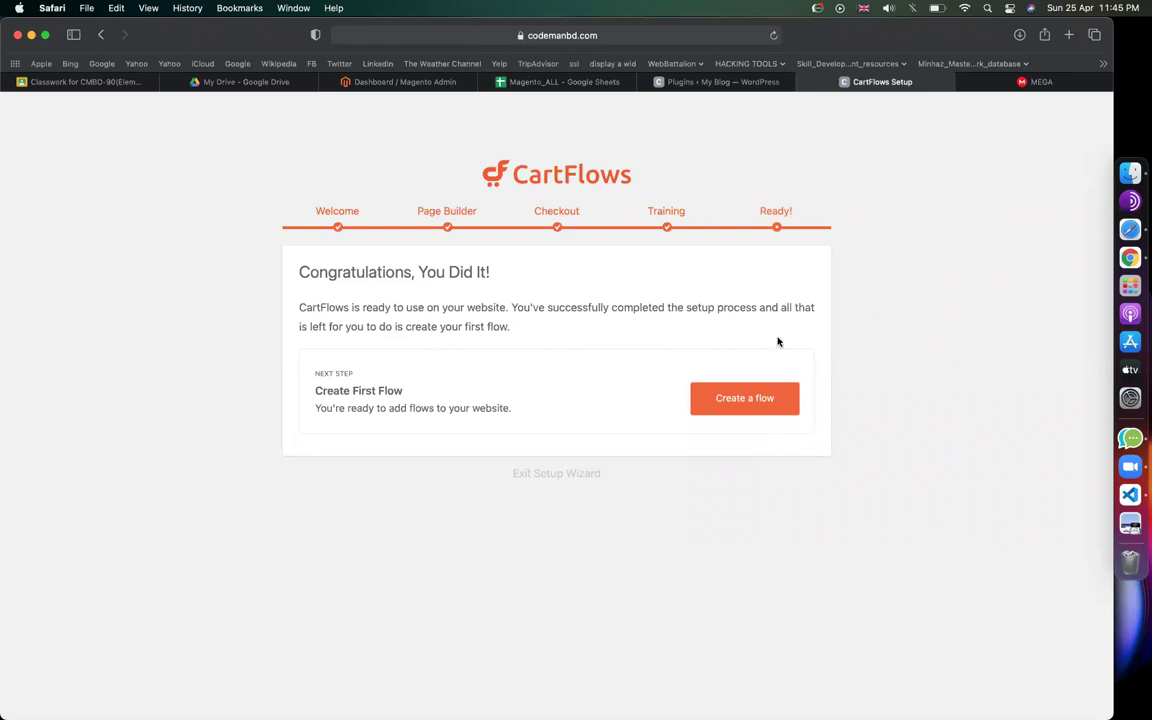
- Reload the installed plugins list in the other WordPress tab to check the plugins
left_click(665, 81)
left_click(773, 35)
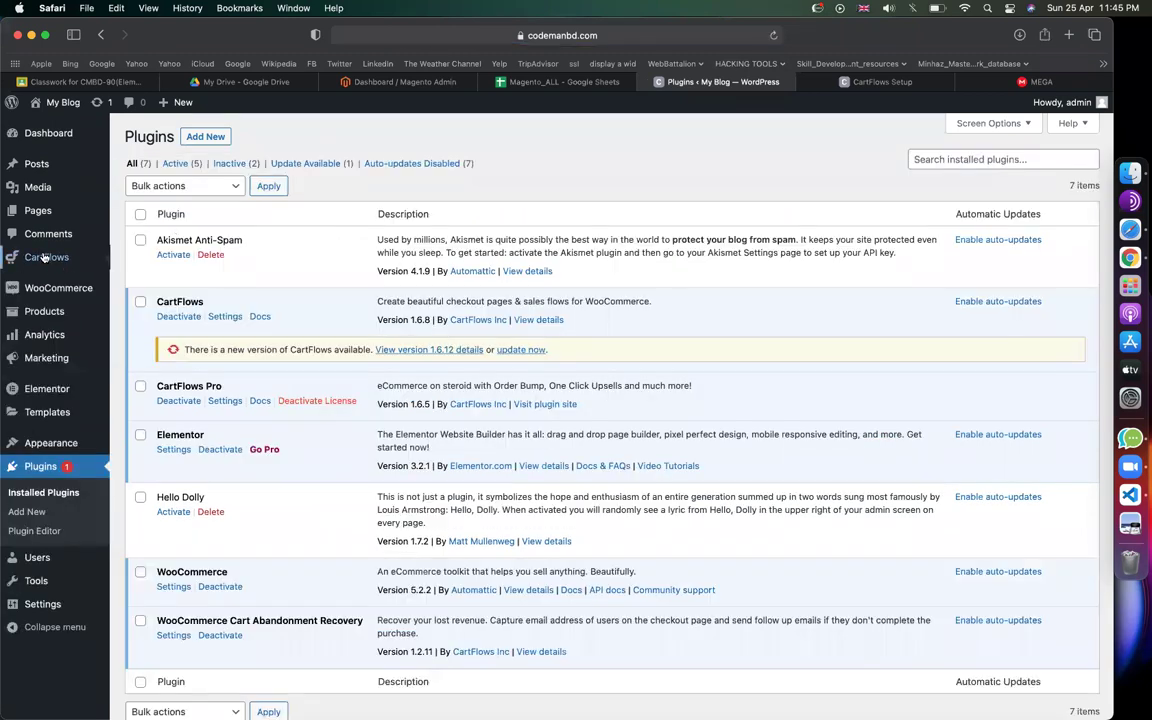
- Look over the installed plugins, open the CartFlows flows list and start adding a new flow
scroll(337, 476, "down", 2)
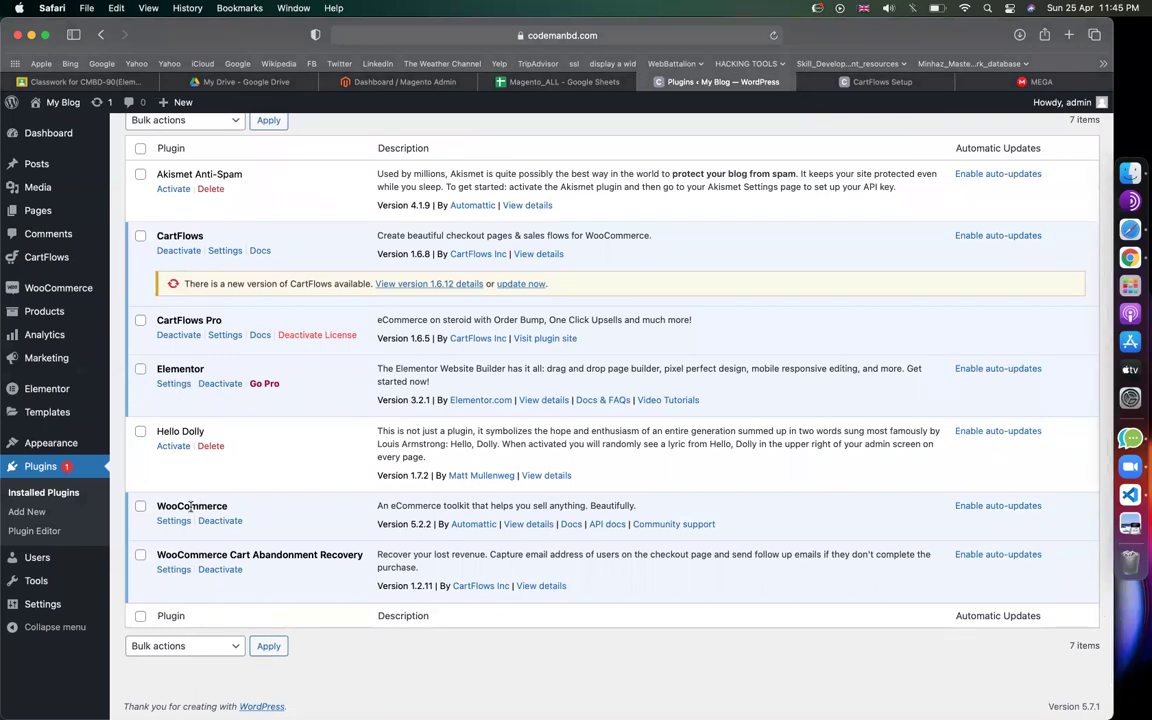
scroll(191, 507, "up", 2)
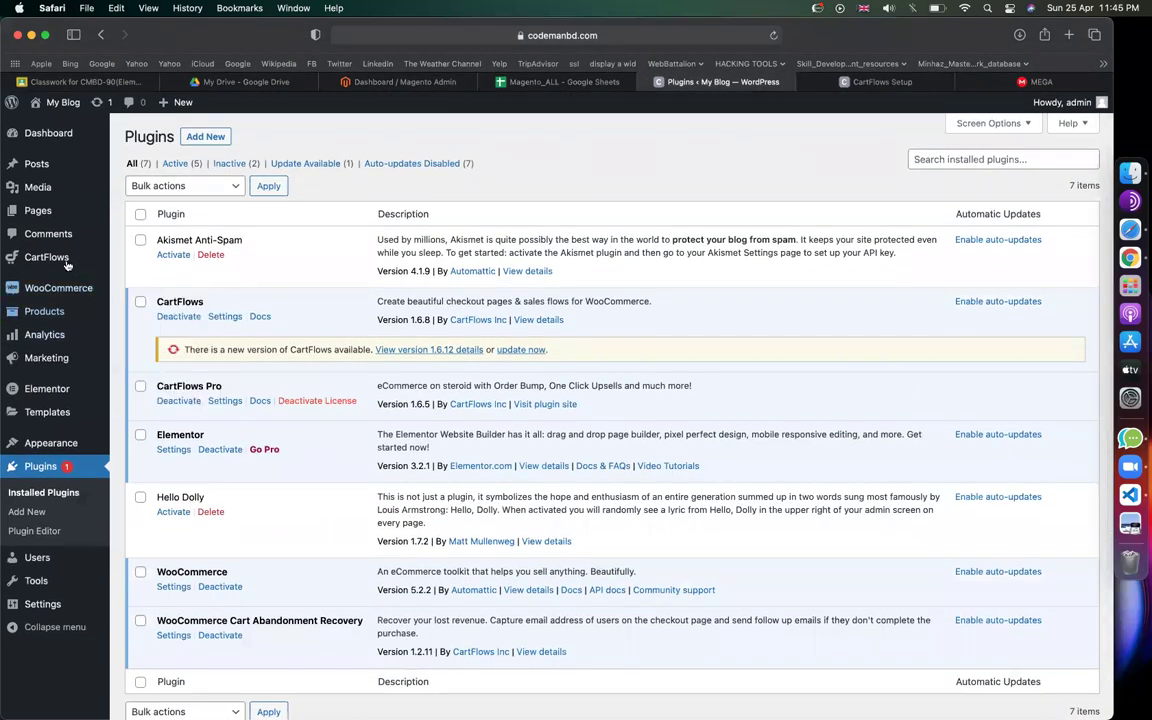
mouse_move(65, 261)
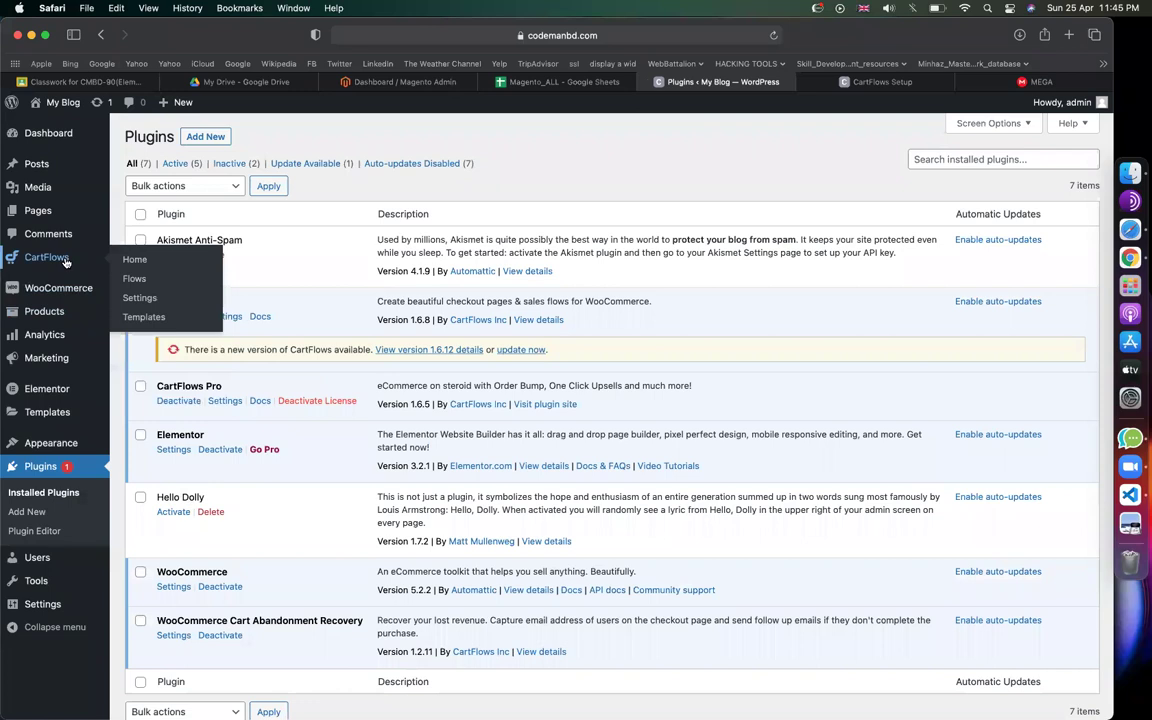
left_click(135, 279)
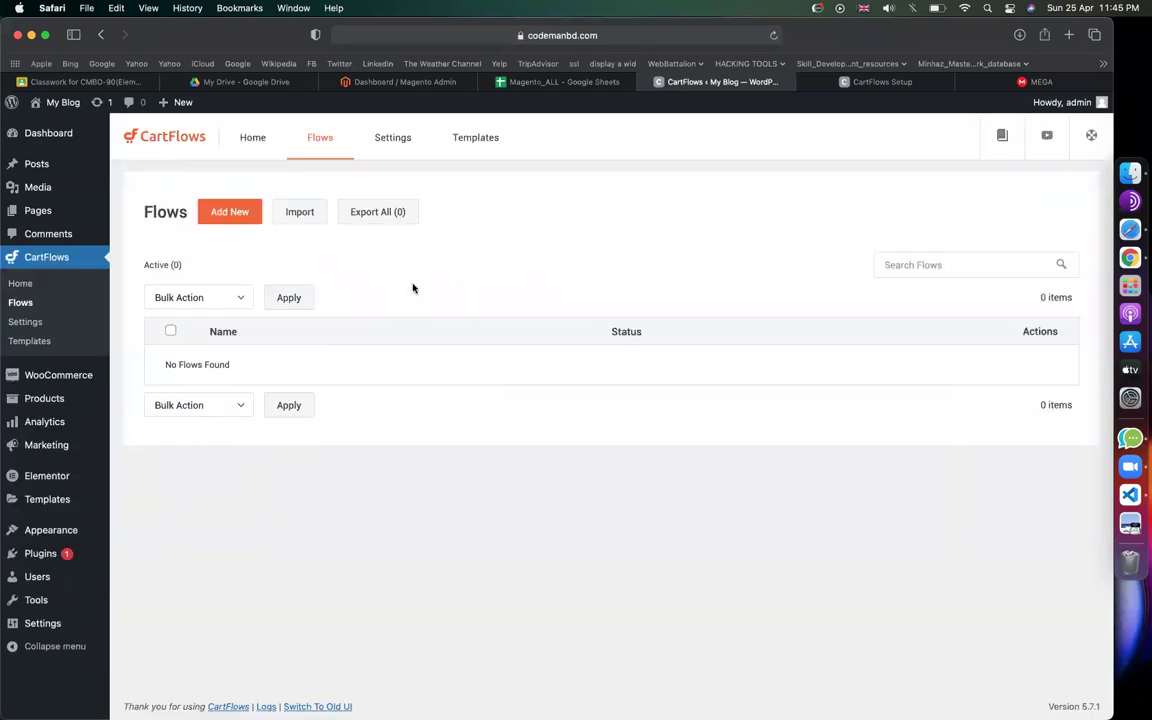
left_click(218, 213)
- Browse the flow template library and open the eBook template
scroll(681, 499, "down", 3)
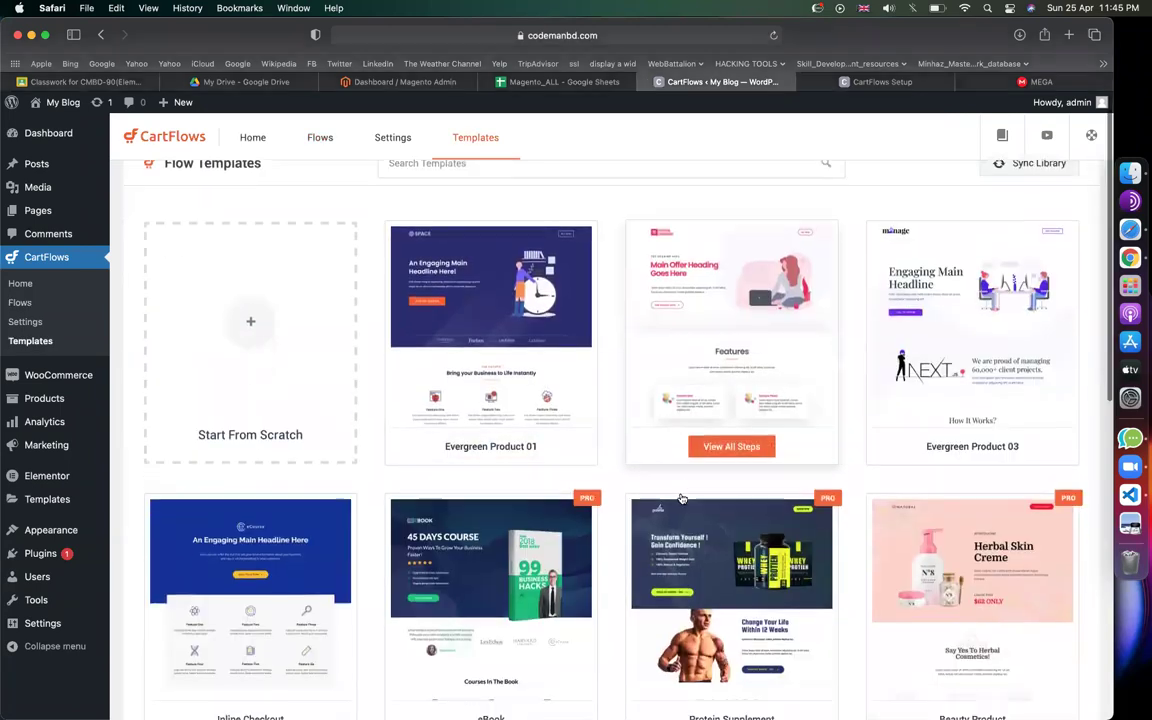
scroll(681, 499, "down", 15)
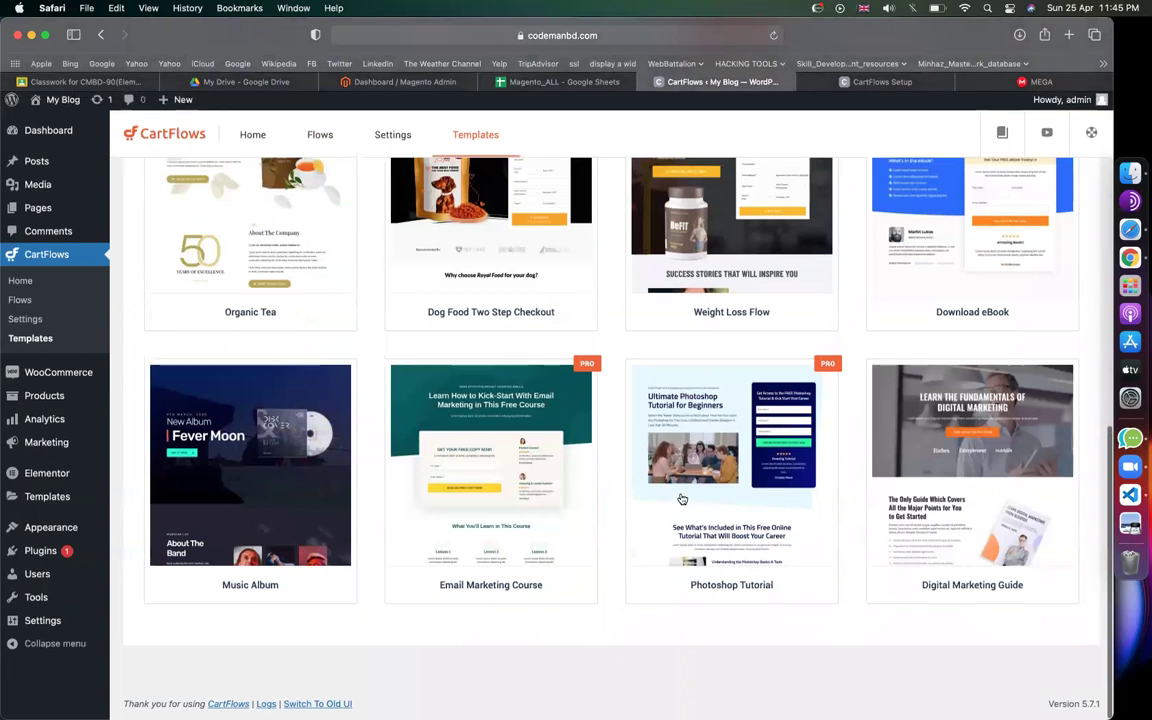
scroll(681, 499, "up", 12)
scroll(681, 499, "up", 5)
scroll(681, 499, "down", 3)
scroll(681, 499, "up", 3)
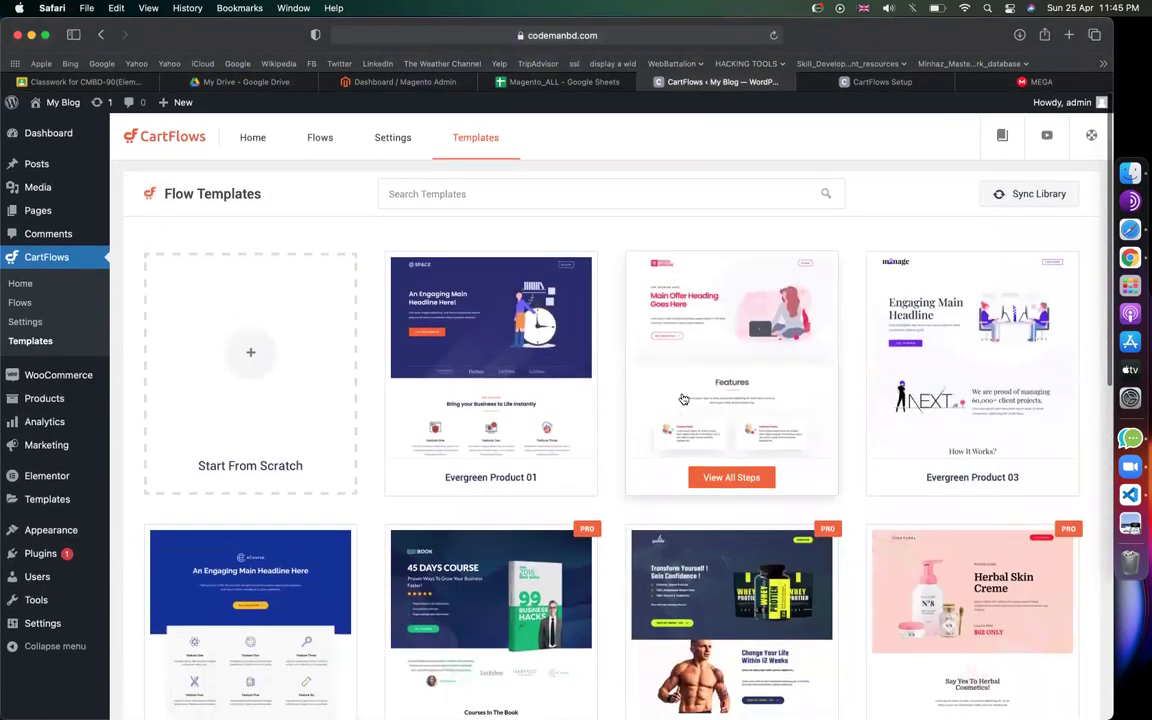
scroll(888, 463, "down", 5)
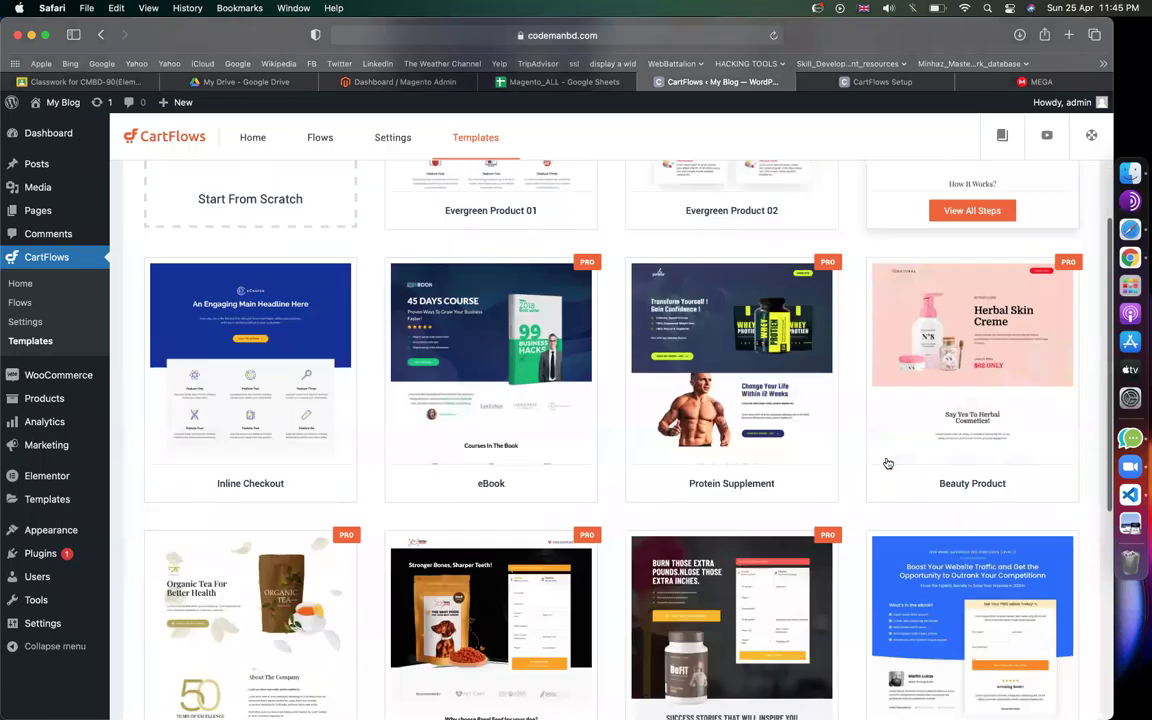
left_click(490, 361)
- Examine the eBook template's landing page preview, plus its EBook Upsell and EBook Downsell pages
scroll(378, 352, "down", 4)
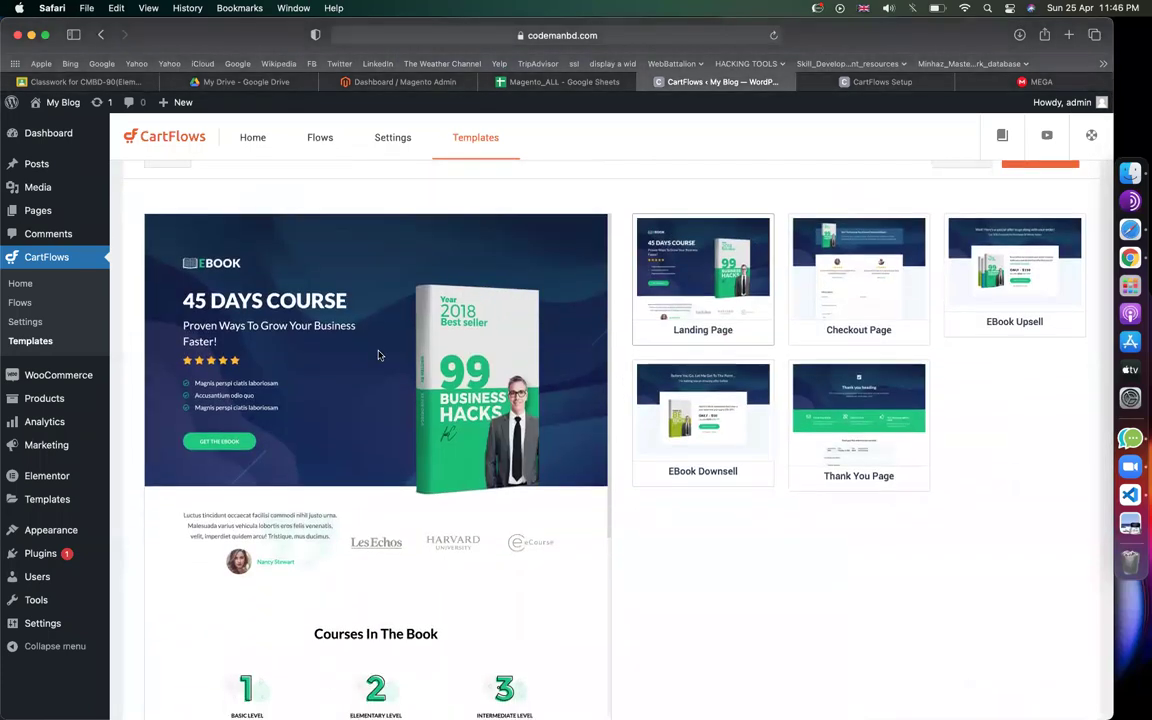
scroll(378, 355, "up", 3)
scroll(475, 408, "down", 8)
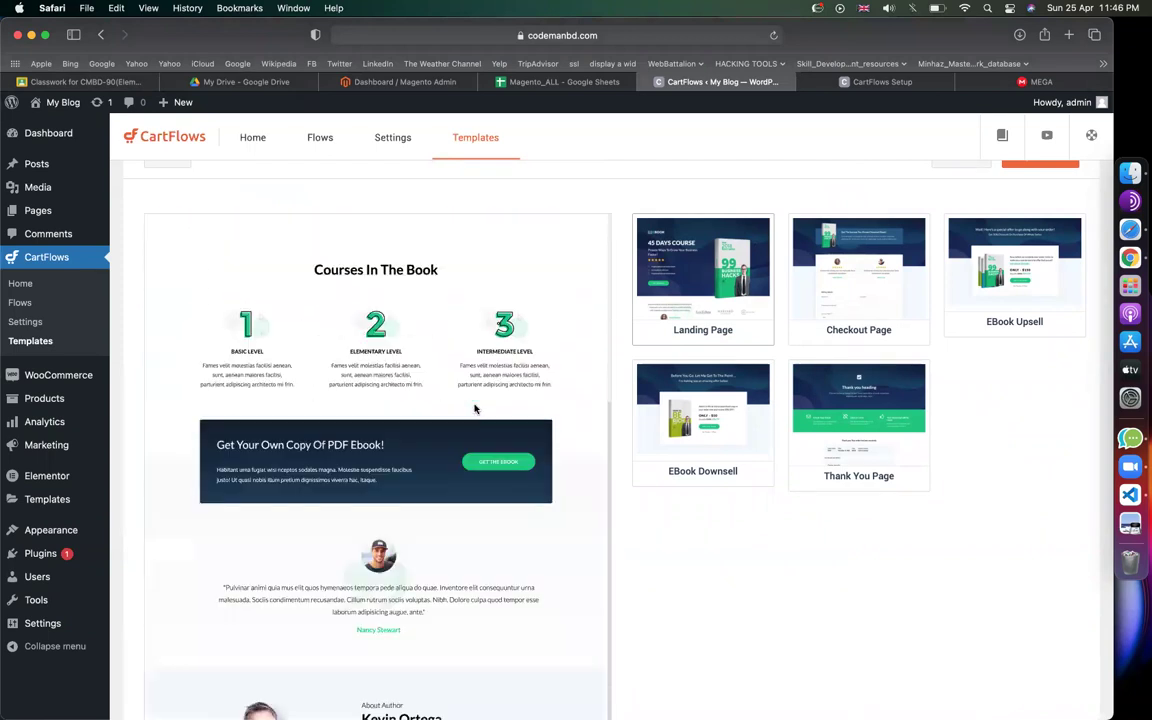
scroll(406, 409, "down", 6)
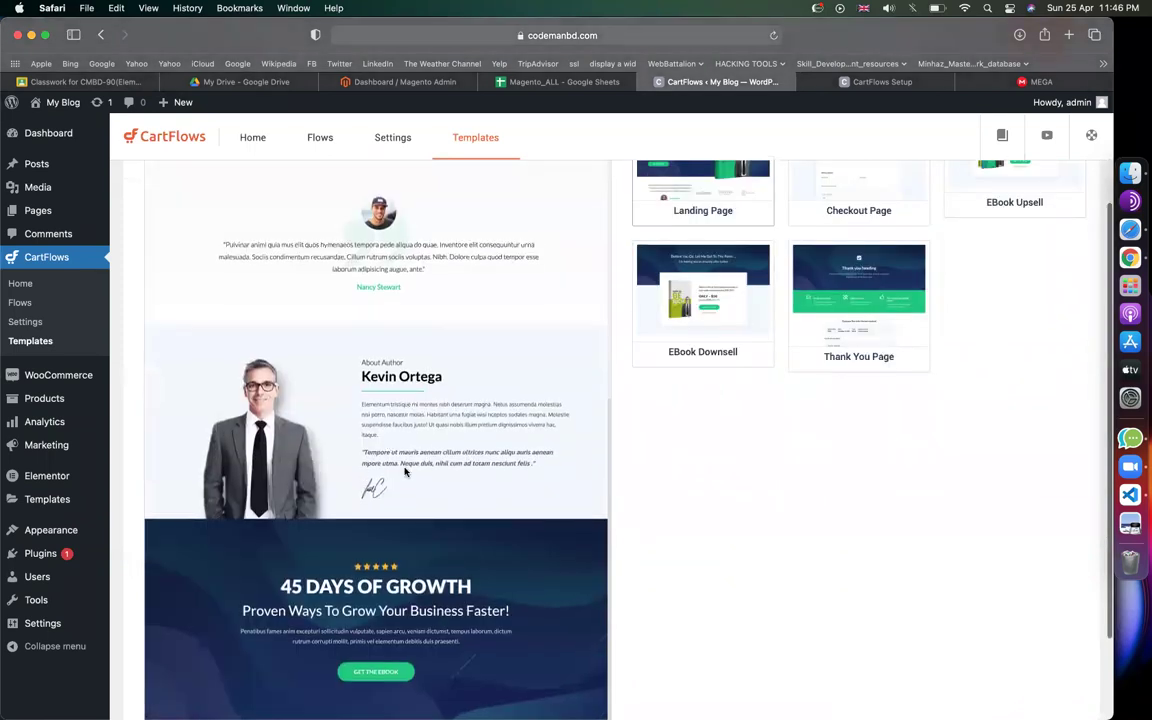
scroll(368, 500, "up", 10)
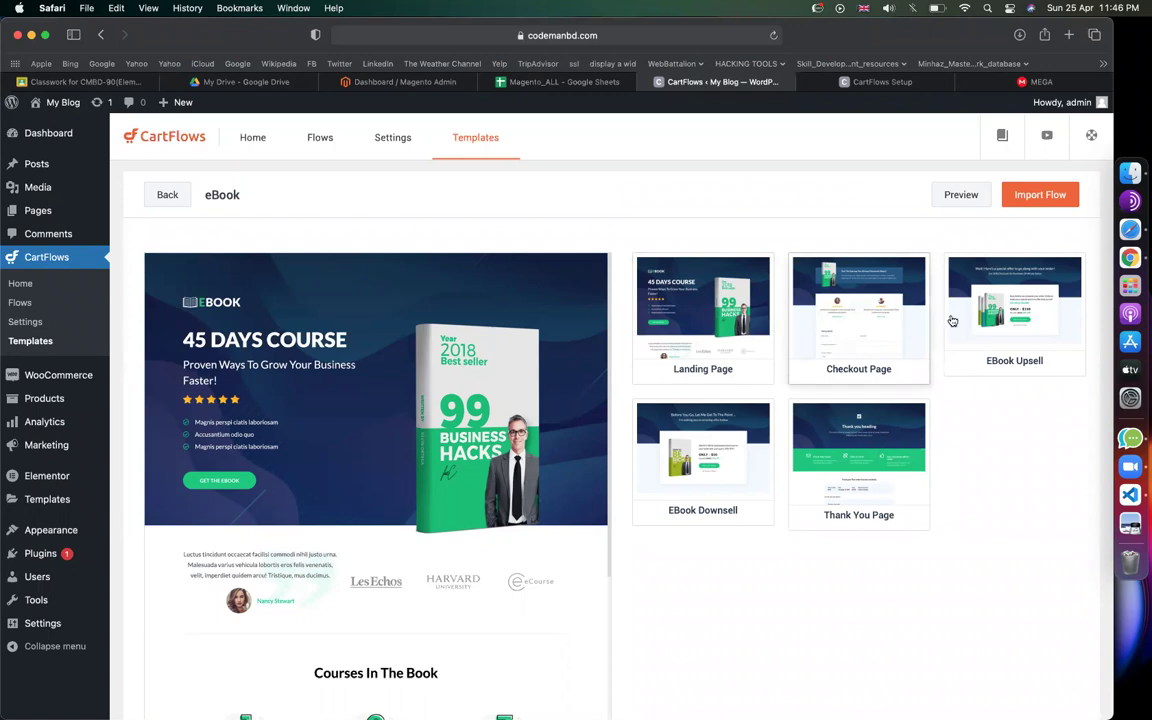
left_click(1003, 322)
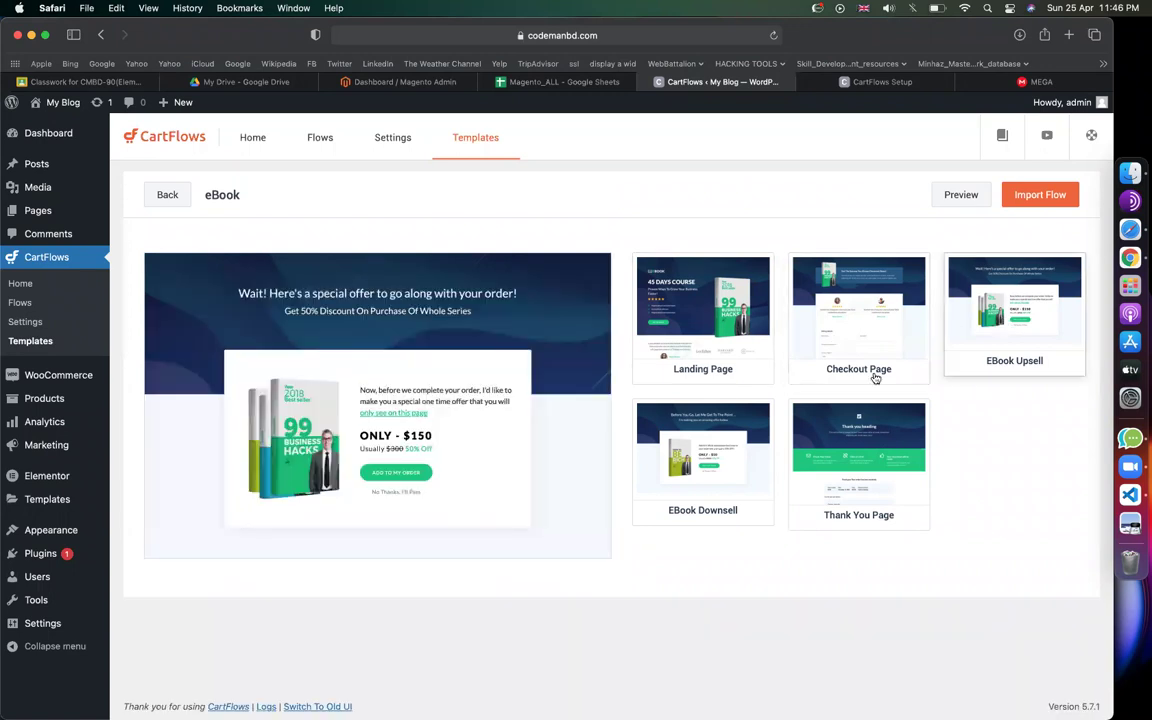
left_click(726, 456)
- Return to the eBook template's Landing Page preview and review its content sections again
left_click(703, 315)
scroll(355, 465, "down", 5)
scroll(358, 465, "up", 5)
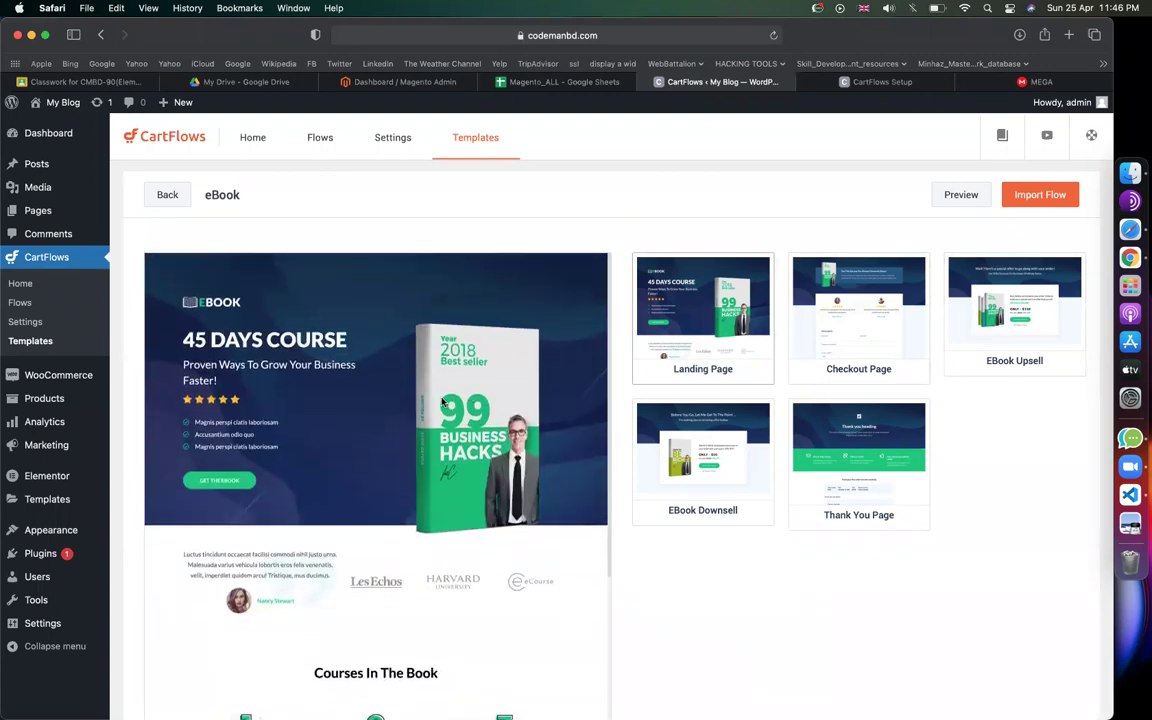
scroll(442, 404, "down", 6)
scroll(442, 402, "up", 6)
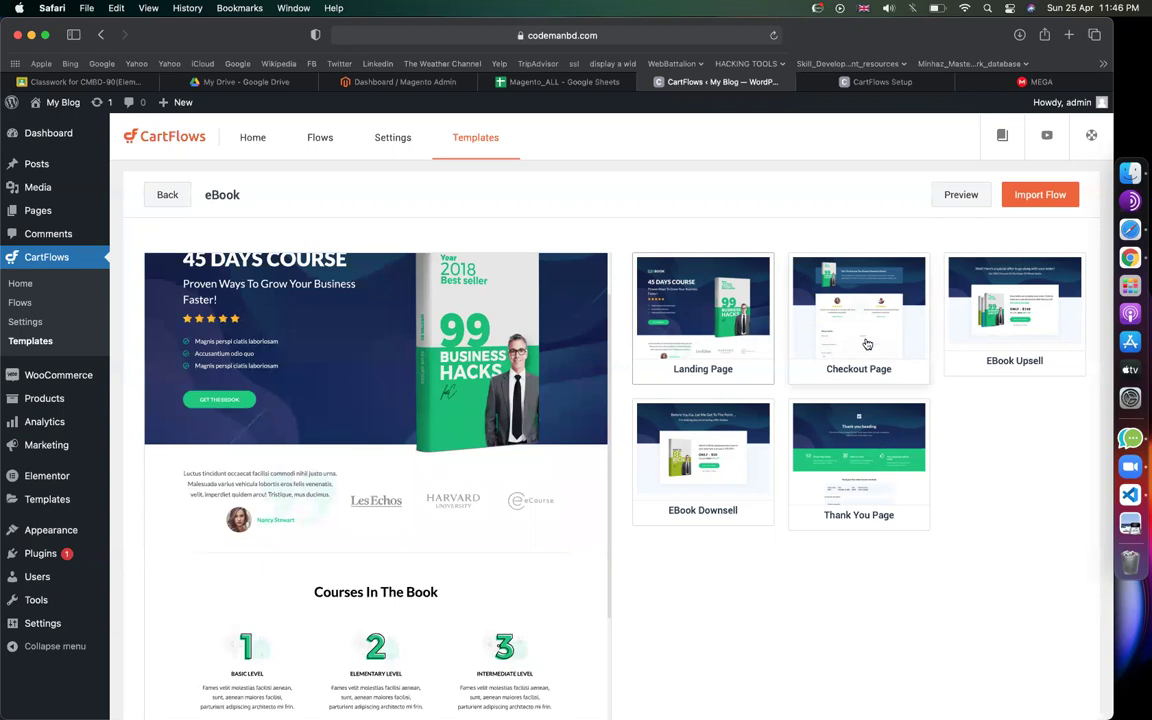
scroll(459, 513, "down", 5)
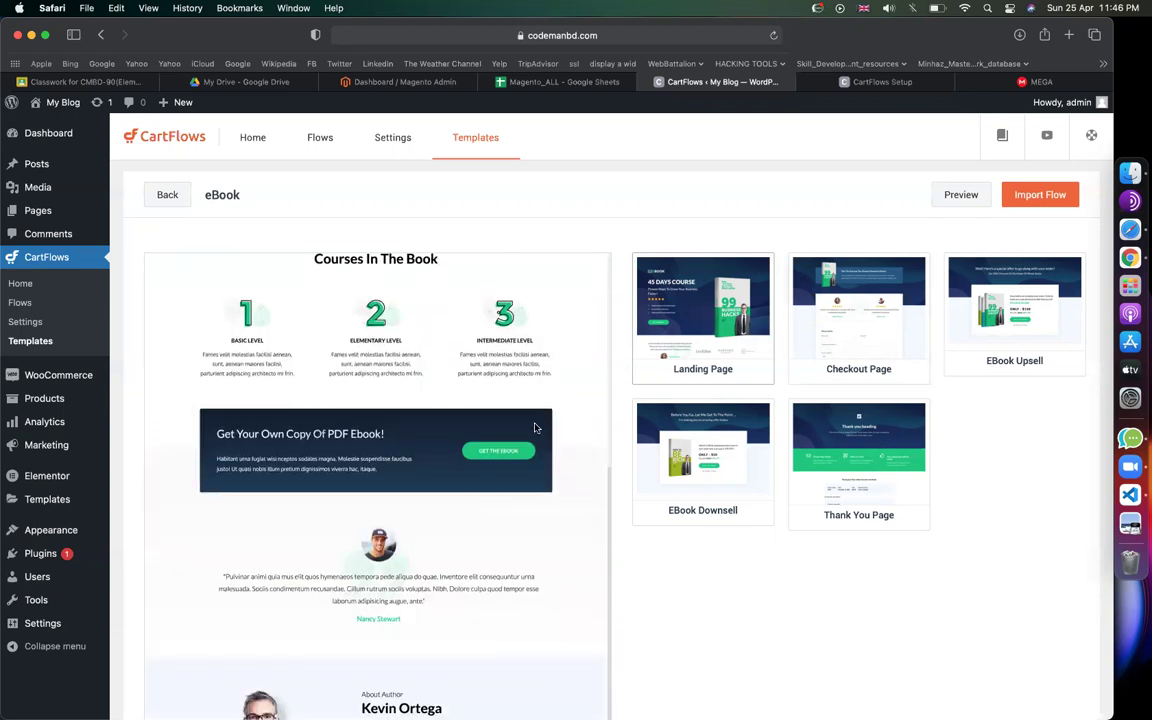
scroll(491, 476, "down", 4)
scroll(470, 424, "up", 6)
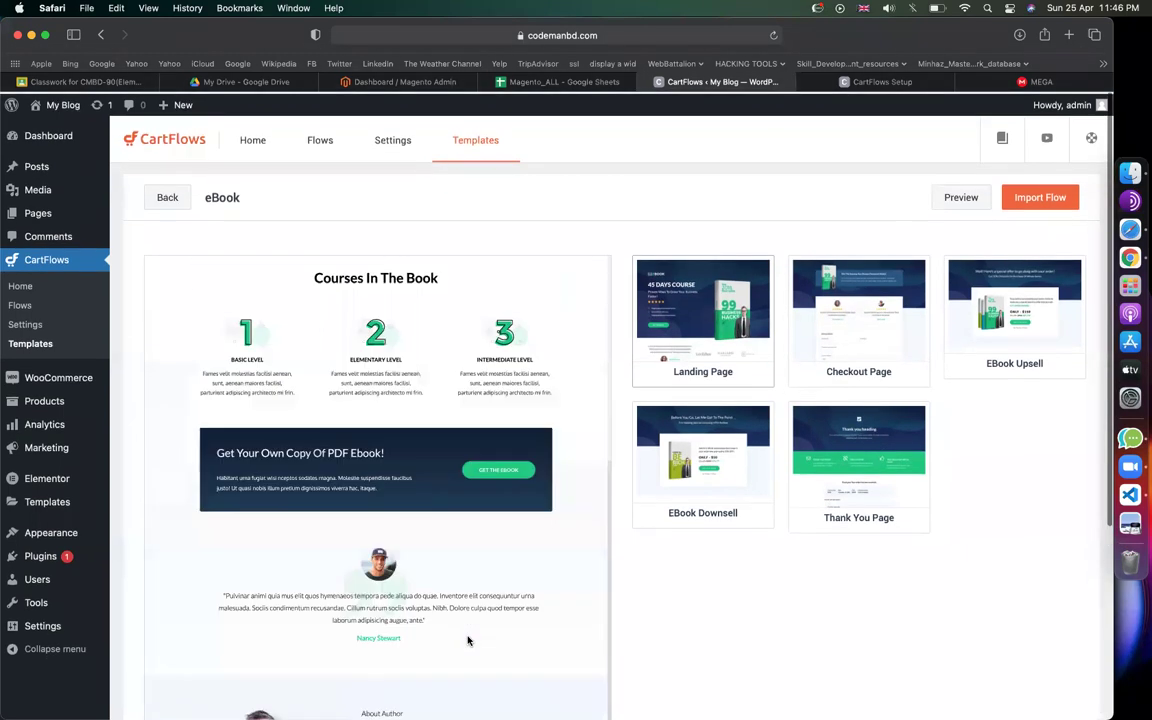
- Preview the Checkout Page of the eBook template, examining its billing form, order summary, payment options and order bump
left_click(797, 340)
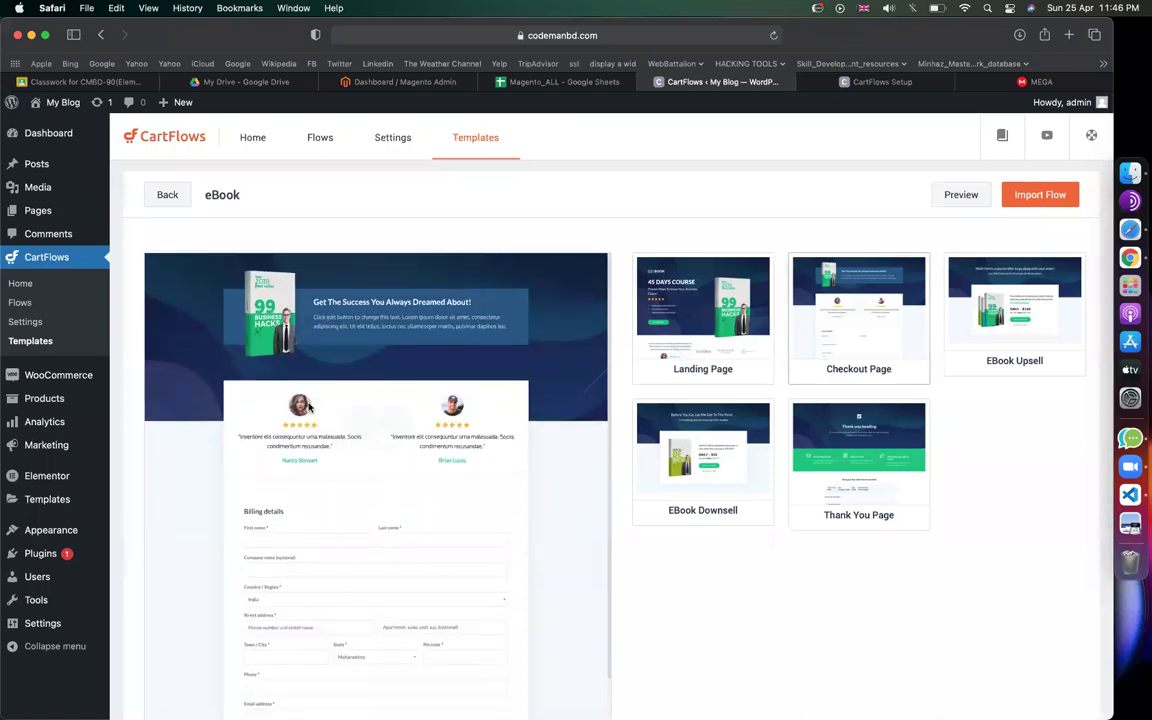
scroll(280, 366, "down", 3)
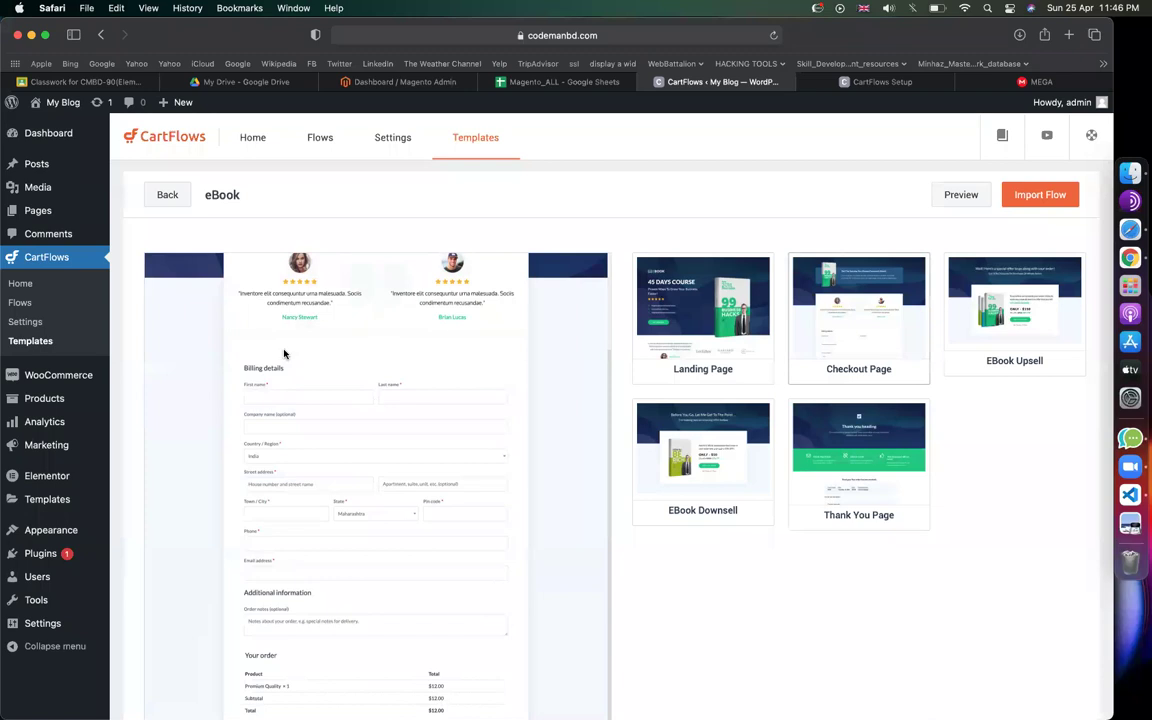
scroll(340, 440, "down", 3)
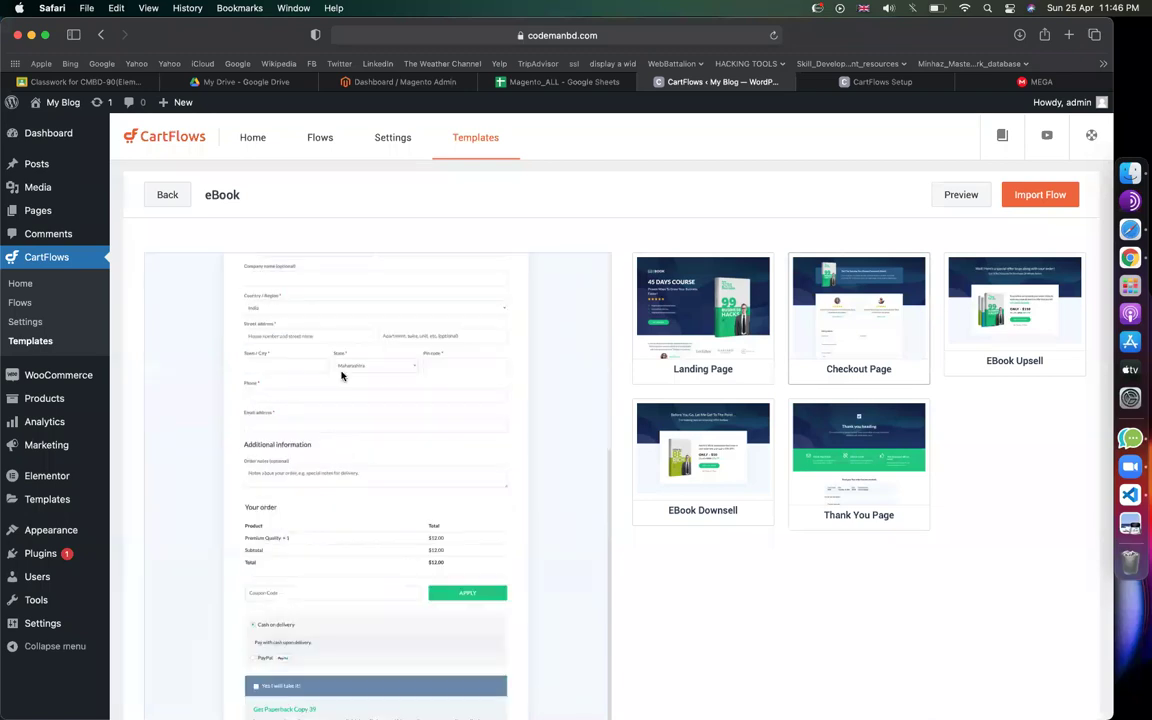
scroll(259, 399, "up", 1)
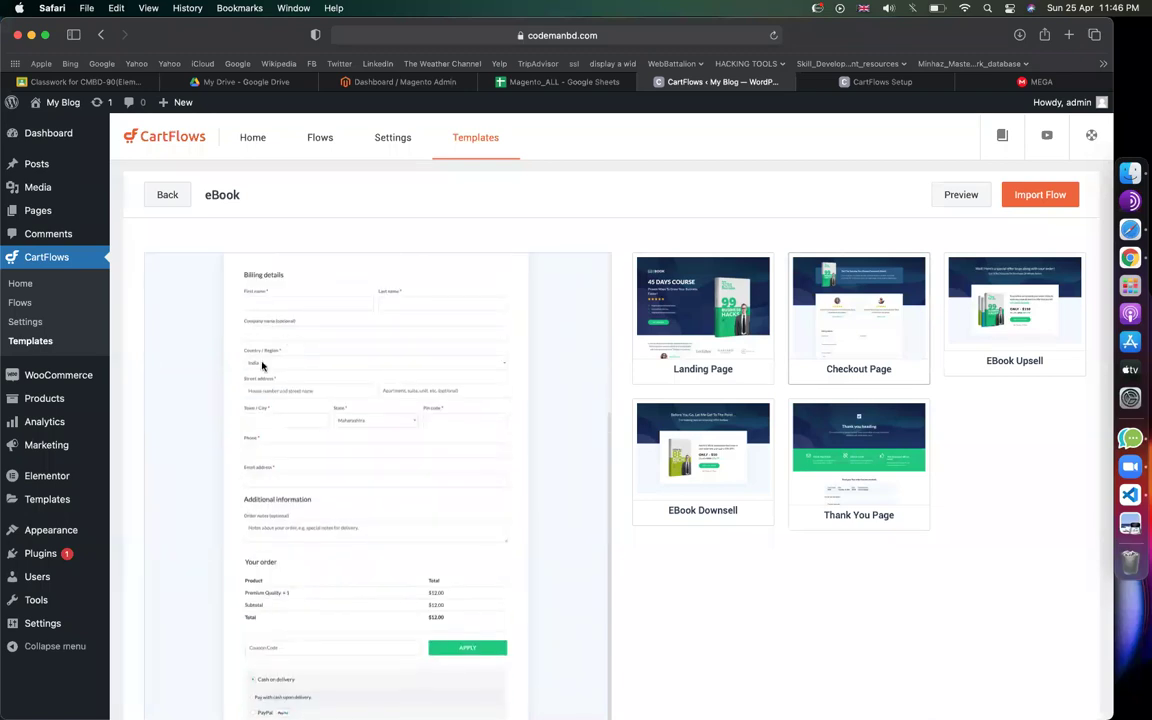
scroll(297, 532, "down", 2)
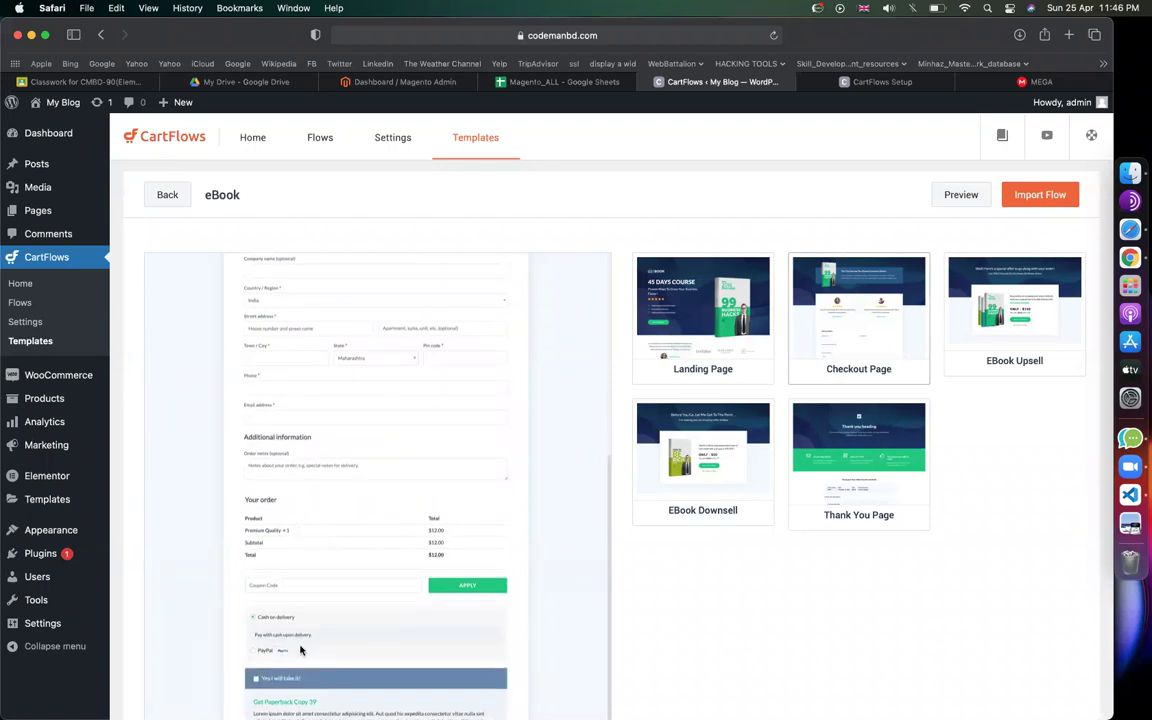
scroll(300, 648, "down", 1)
scroll(300, 650, "down", 1)
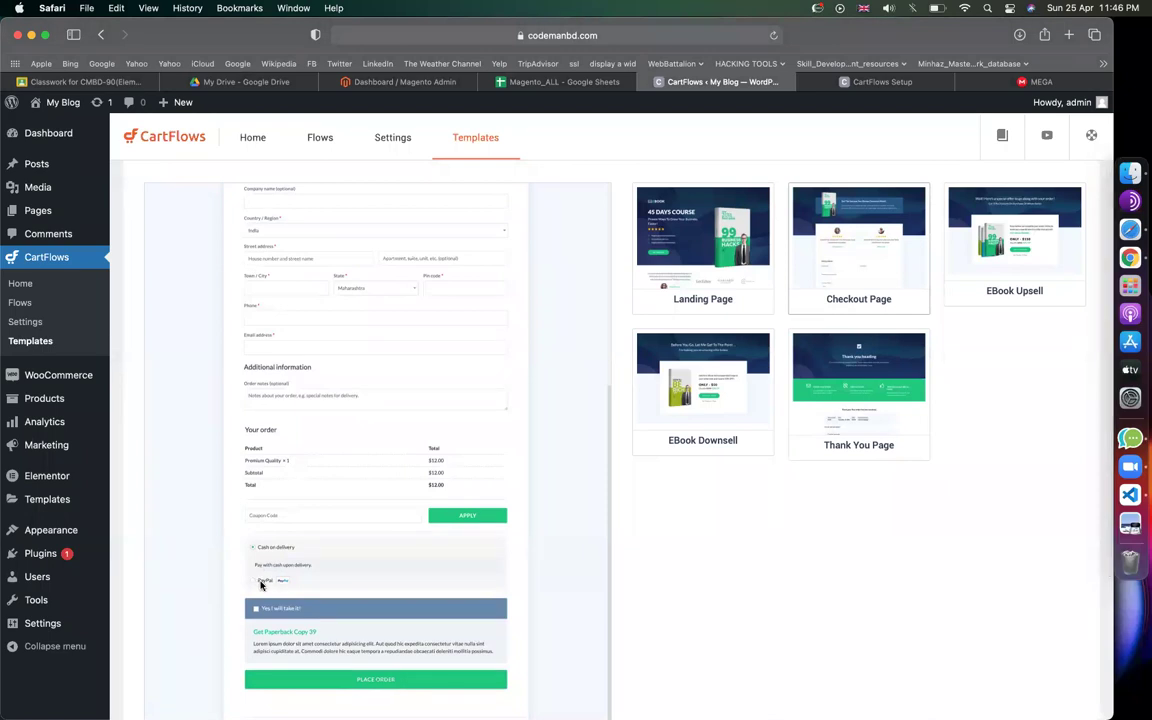
scroll(429, 591, "up", 5)
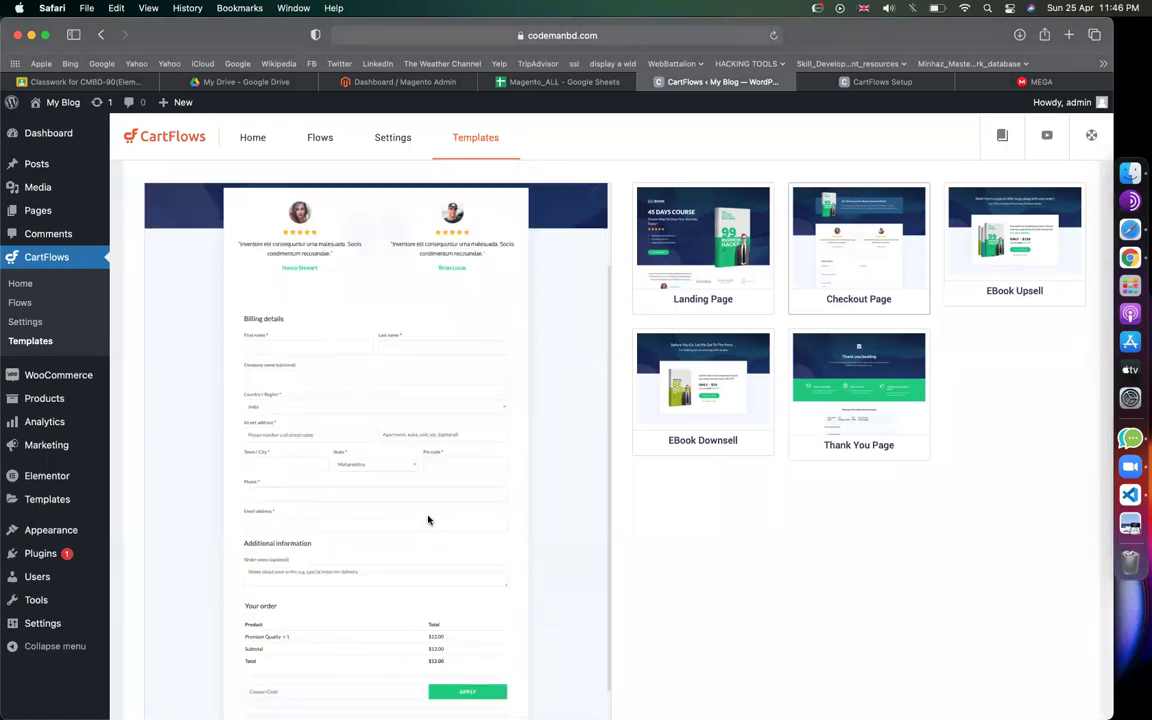
scroll(430, 480, "up", 1)
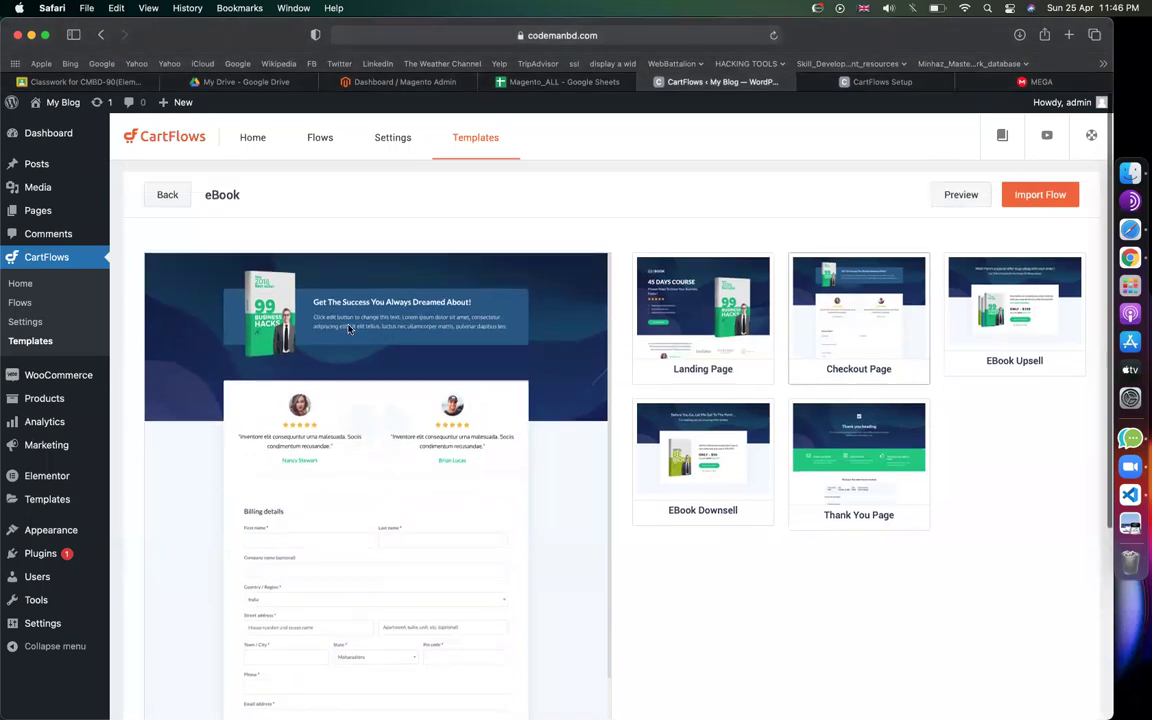
- Compare the previews of the Checkout Page, EBook Upsell and EBook Downsell steps in the eBook template
left_click(1036, 330)
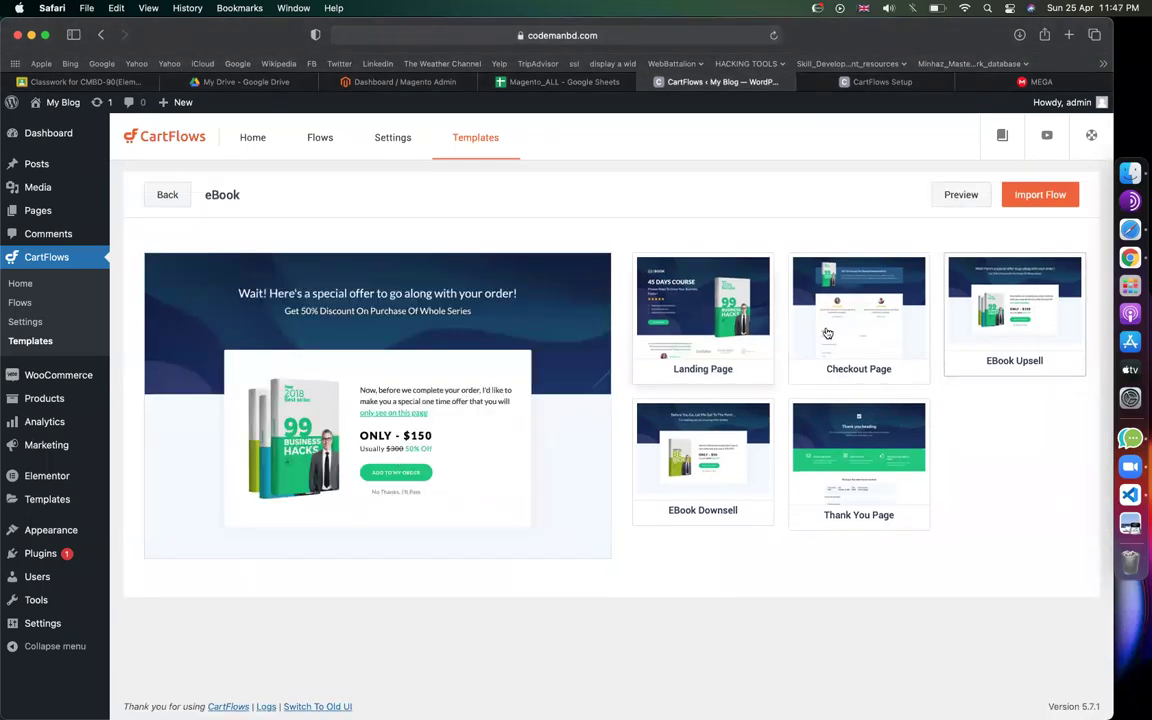
left_click(743, 297)
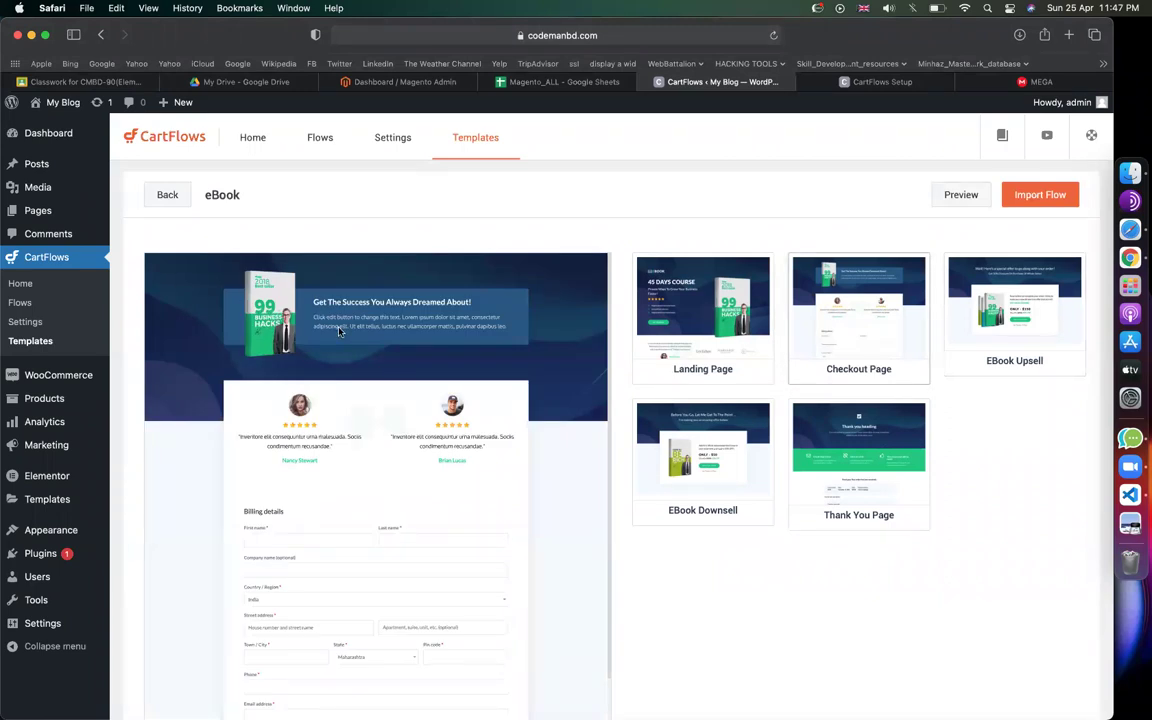
left_click(1044, 330)
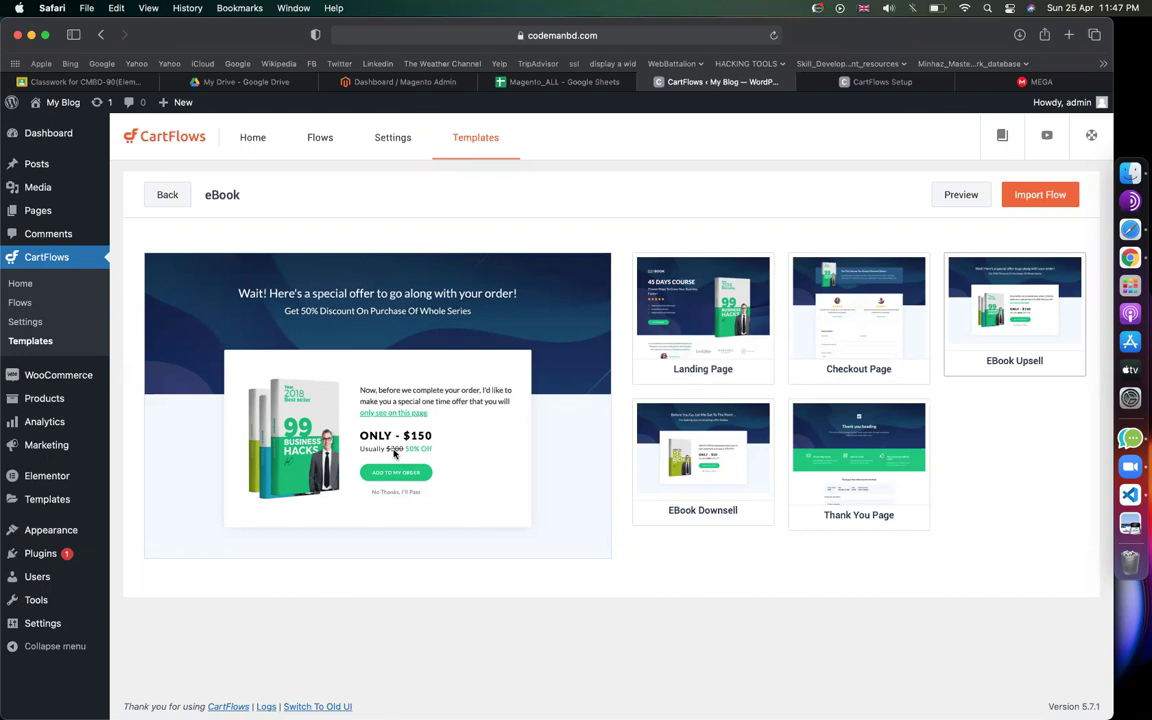
left_click(700, 410)
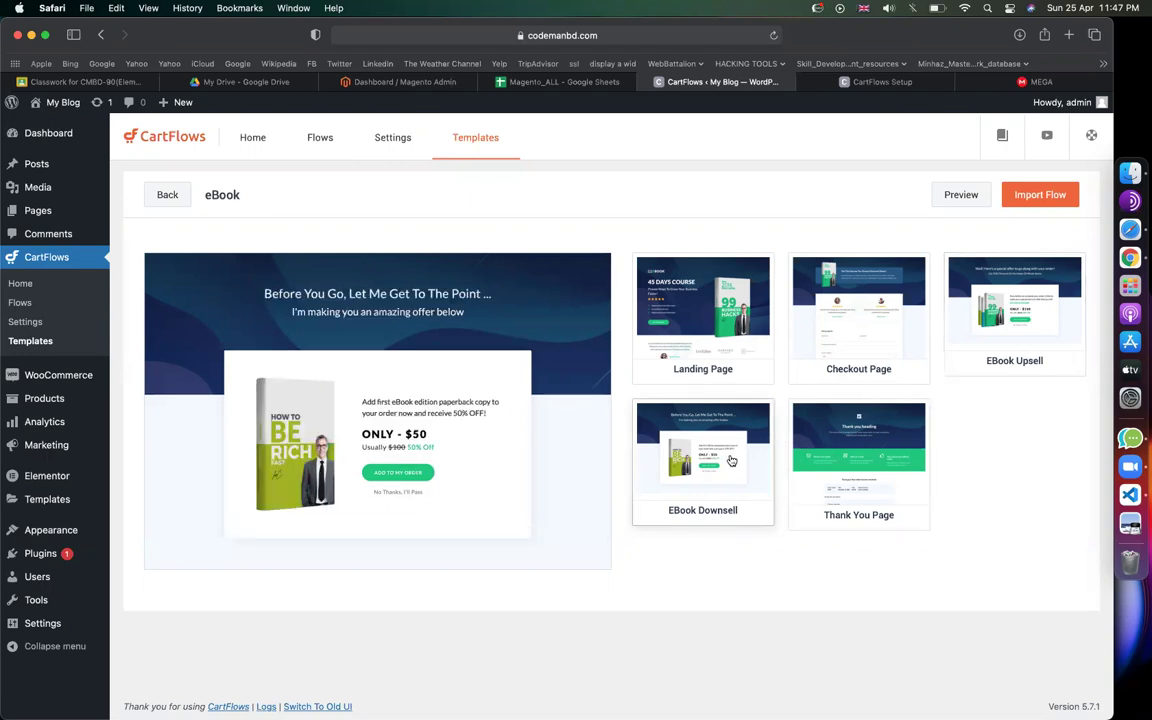
left_click(990, 330)
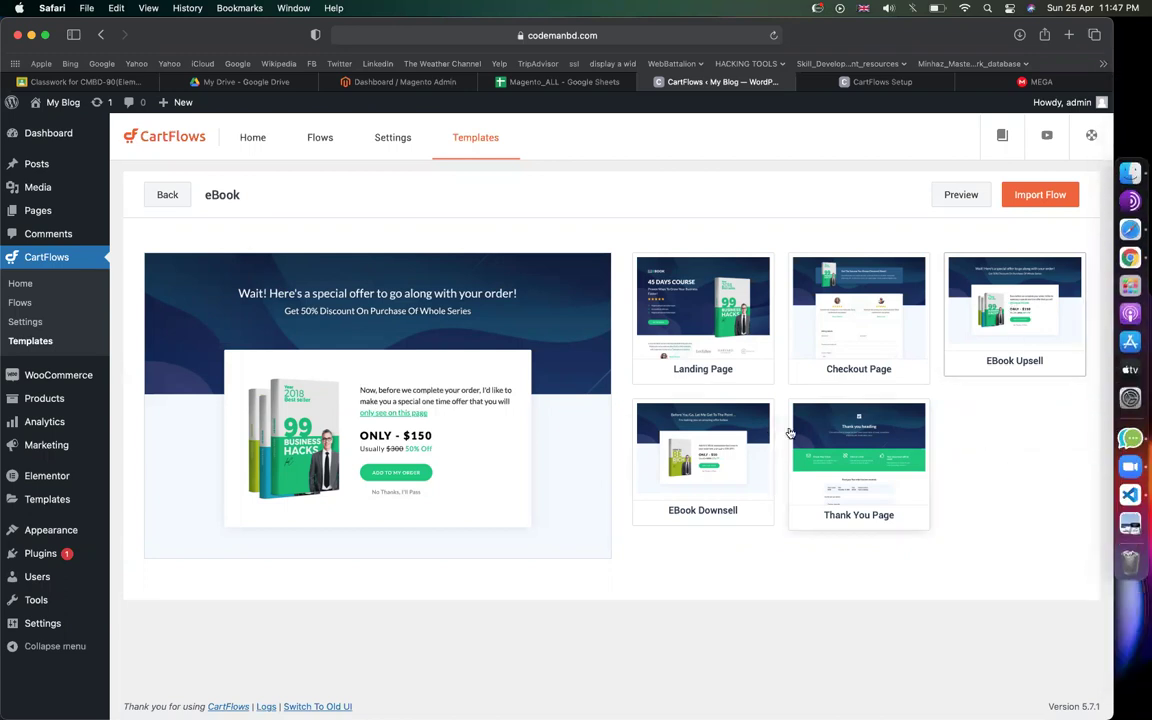
left_click(743, 446)
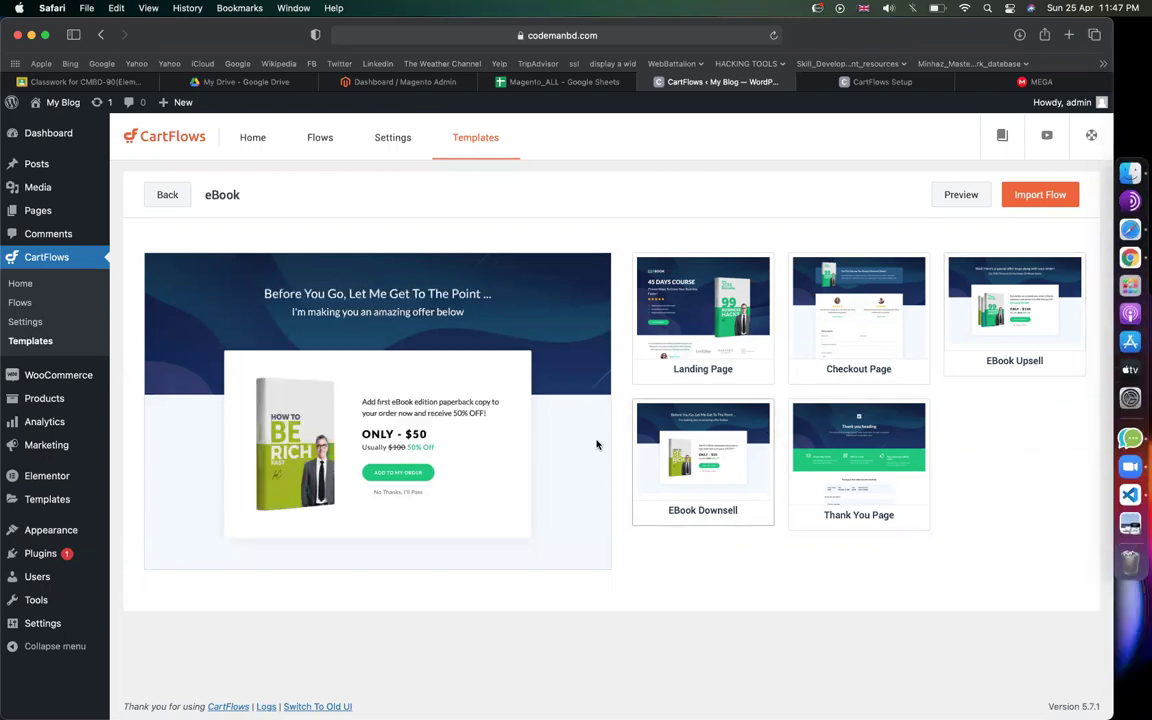
- View the EBook Upsell and Thank You Page previews, and return to the Landing Page preview
left_click(1031, 327)
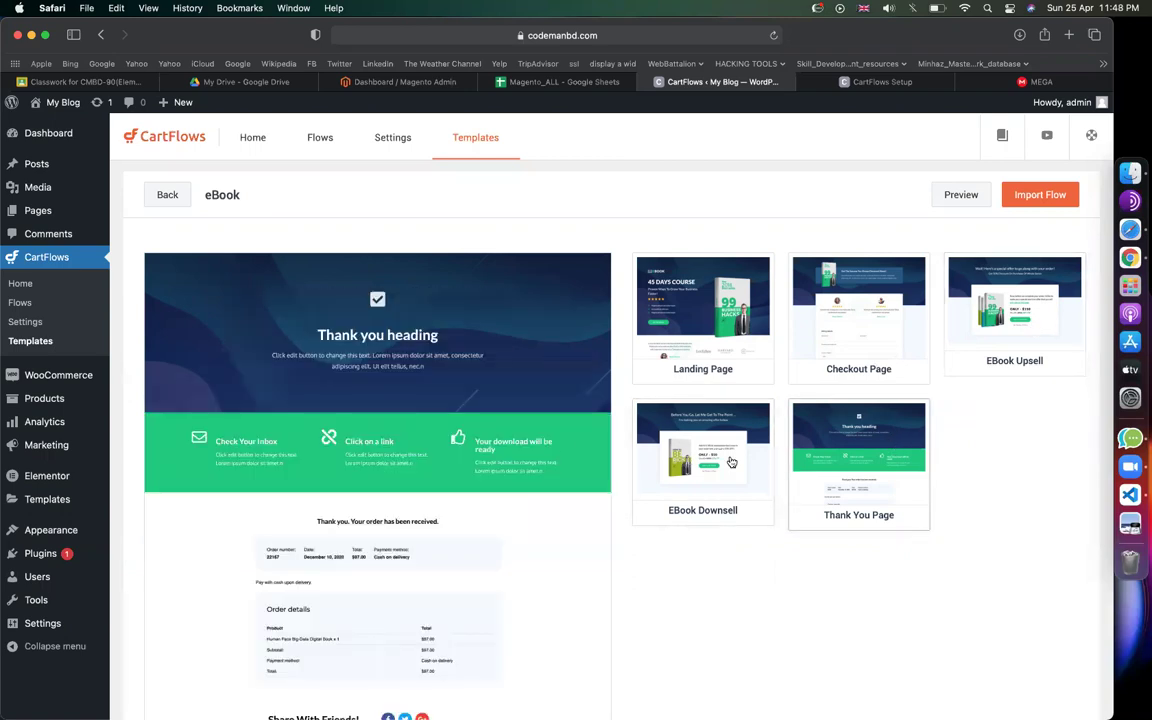
scroll(398, 527, "down", 3)
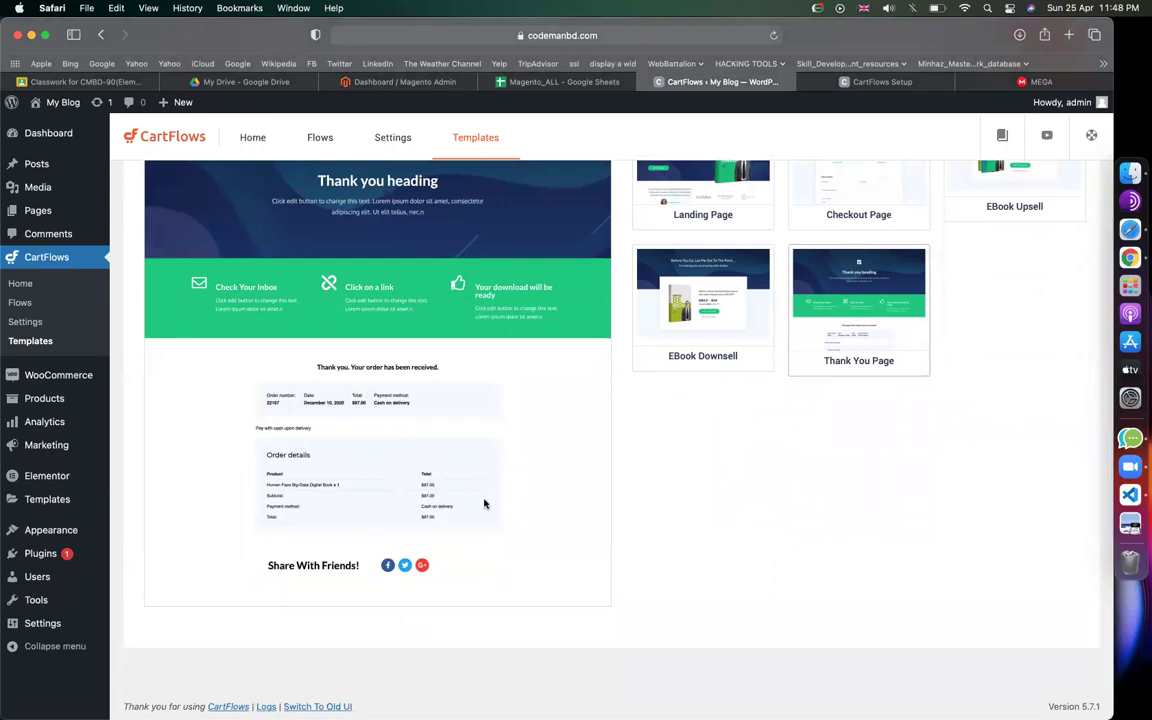
scroll(484, 503, "up", 3)
left_click(710, 335)
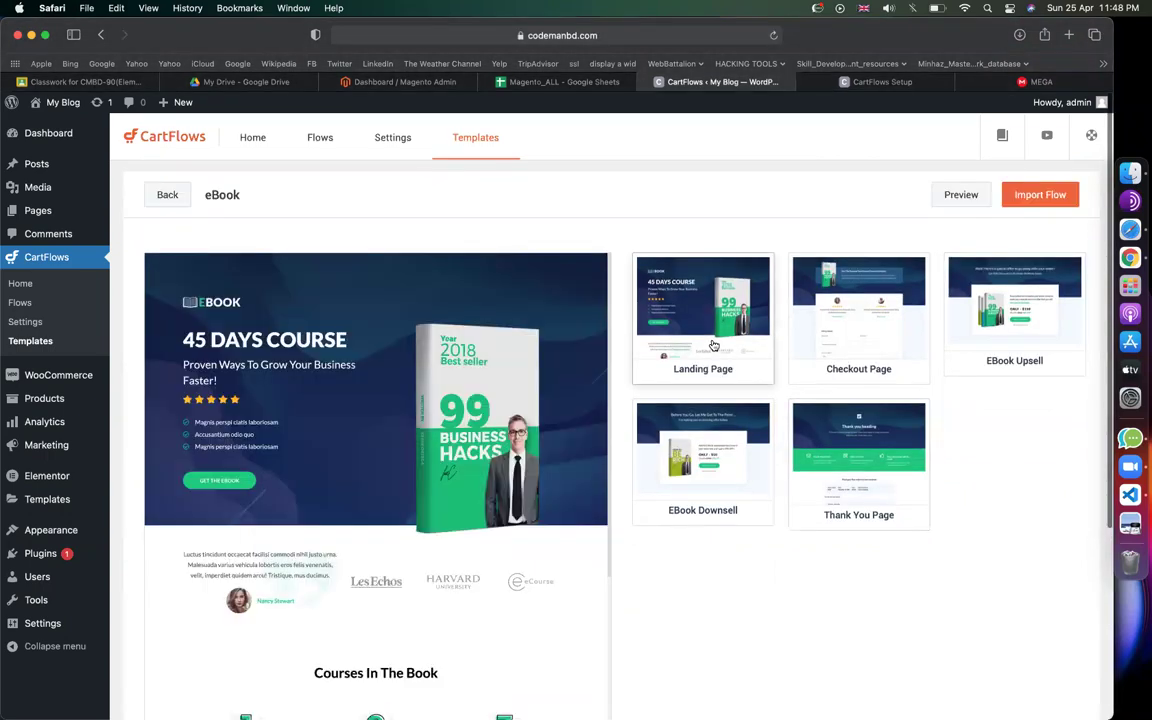
scroll(383, 503, "up", 2)
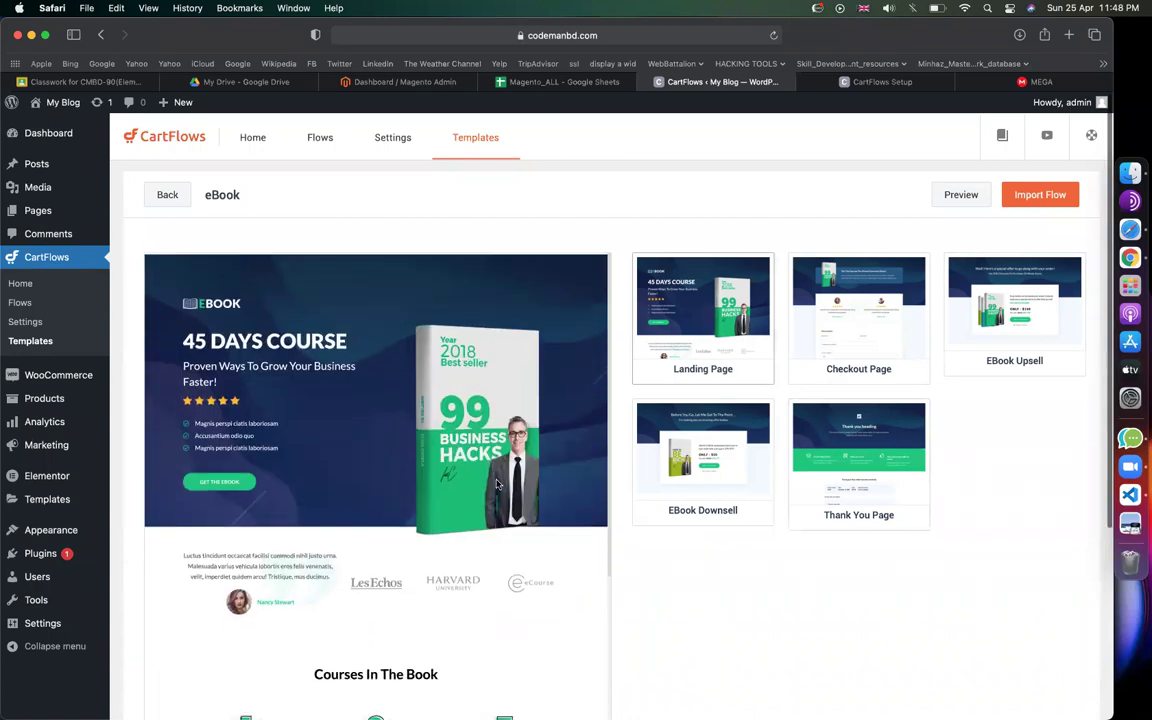
- Preview the eBook template's Checkout Page and Thank You Page, and return to the Landing Page preview
left_click(843, 325)
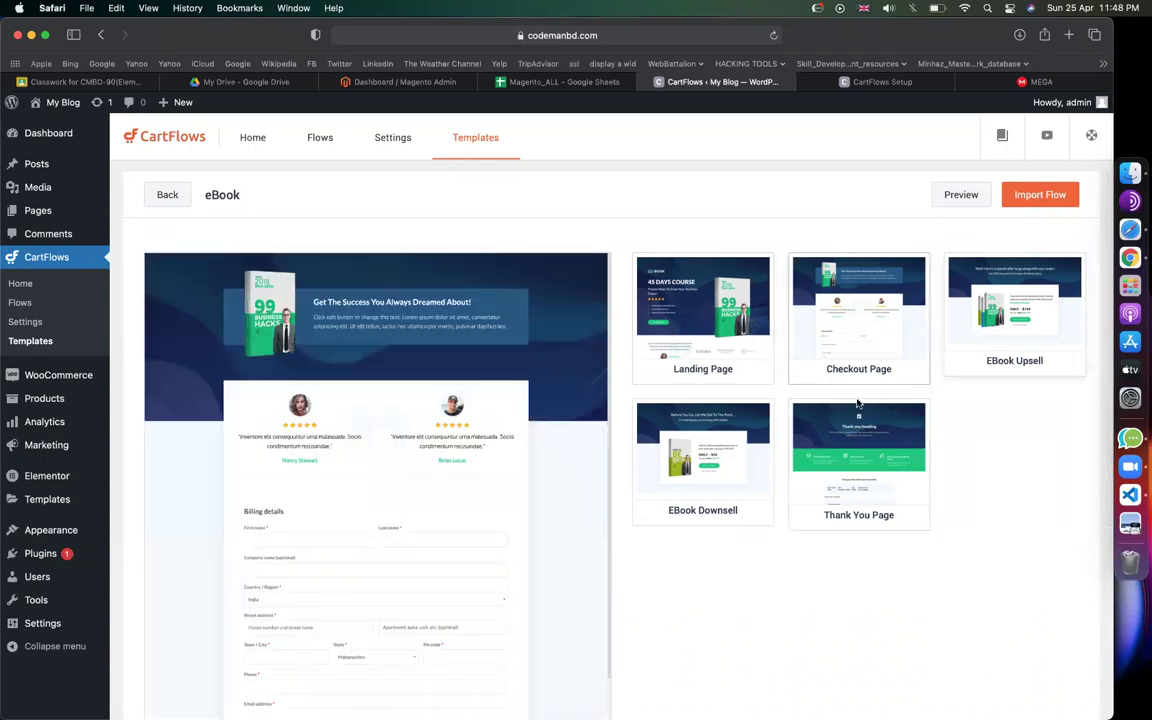
left_click(768, 474)
left_click(790, 476)
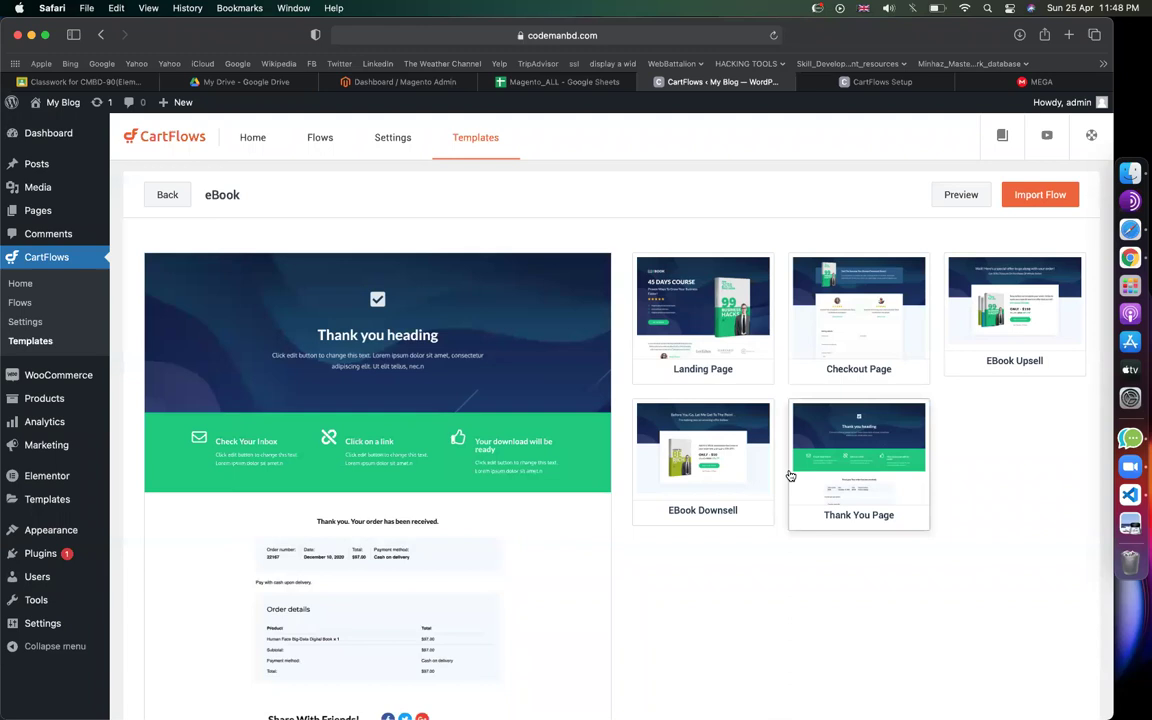
left_click(748, 325)
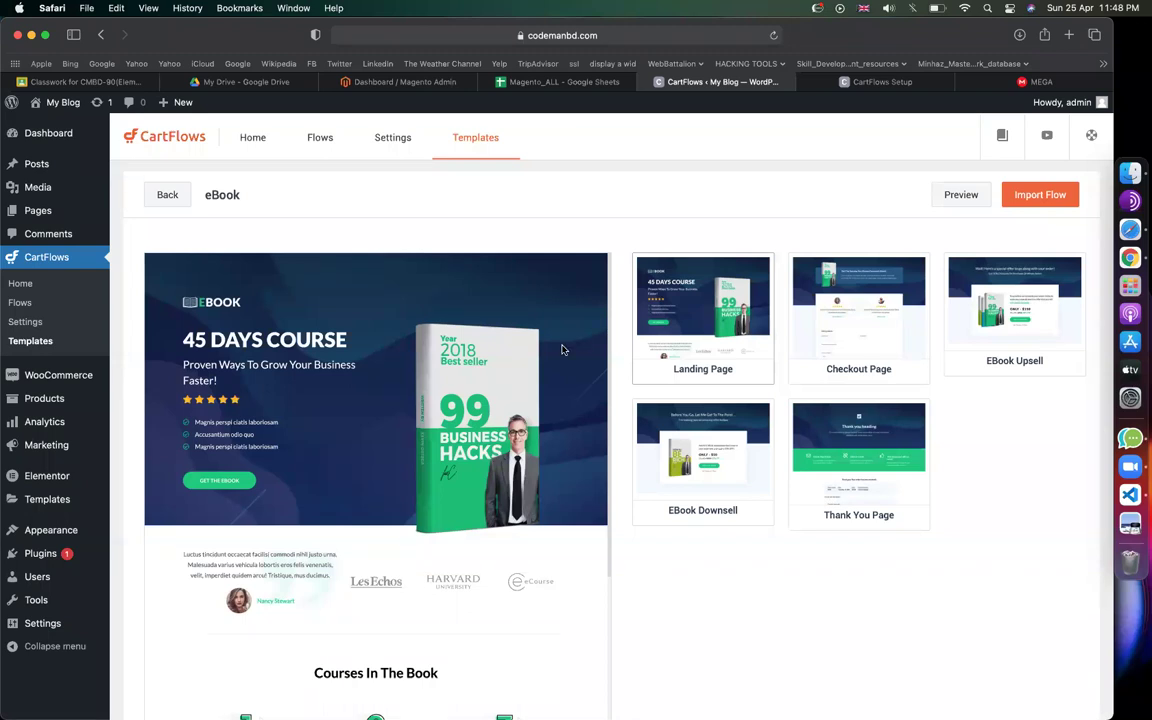
- Examine the Landing Page preview from the book header through the course levels to the PDF eBook call to action
scroll(563, 348, "down", 5)
scroll(563, 348, "up", 5)
scroll(738, 567, "down", 2)
scroll(738, 567, "up", 2)
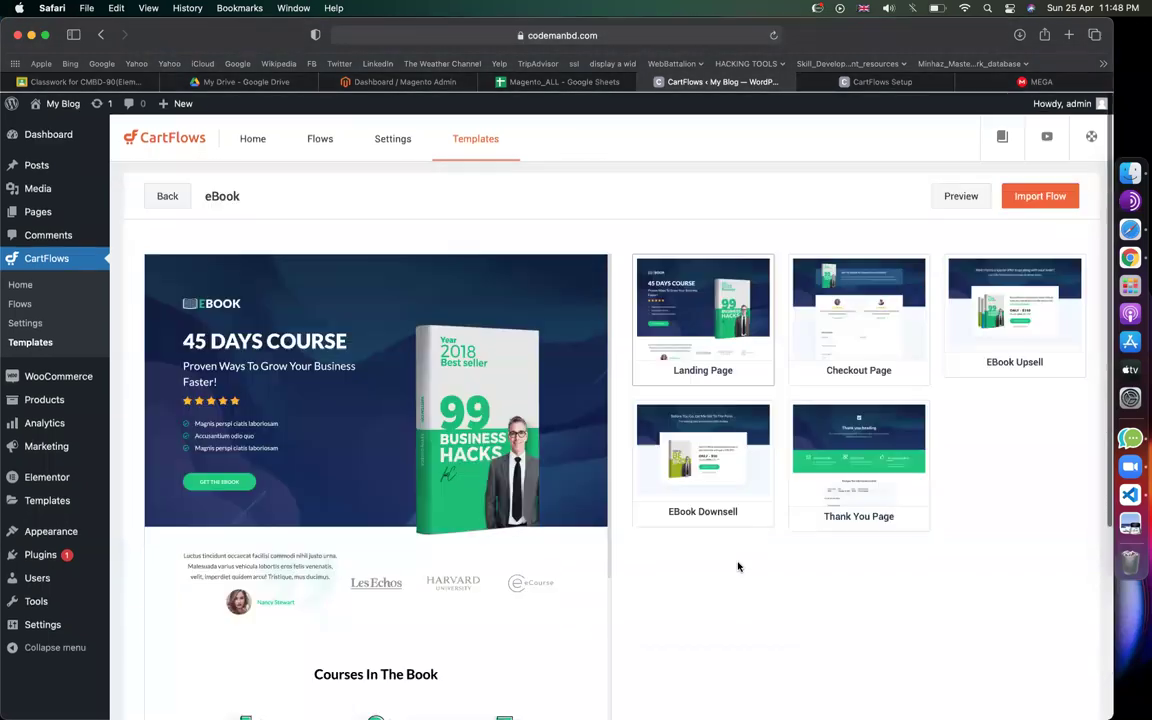
scroll(584, 609, "down", 5)
scroll(584, 609, "up", 3)
scroll(724, 668, "down", 2)
scroll(724, 668, "down", 2)
scroll(540, 527, "down", 2)
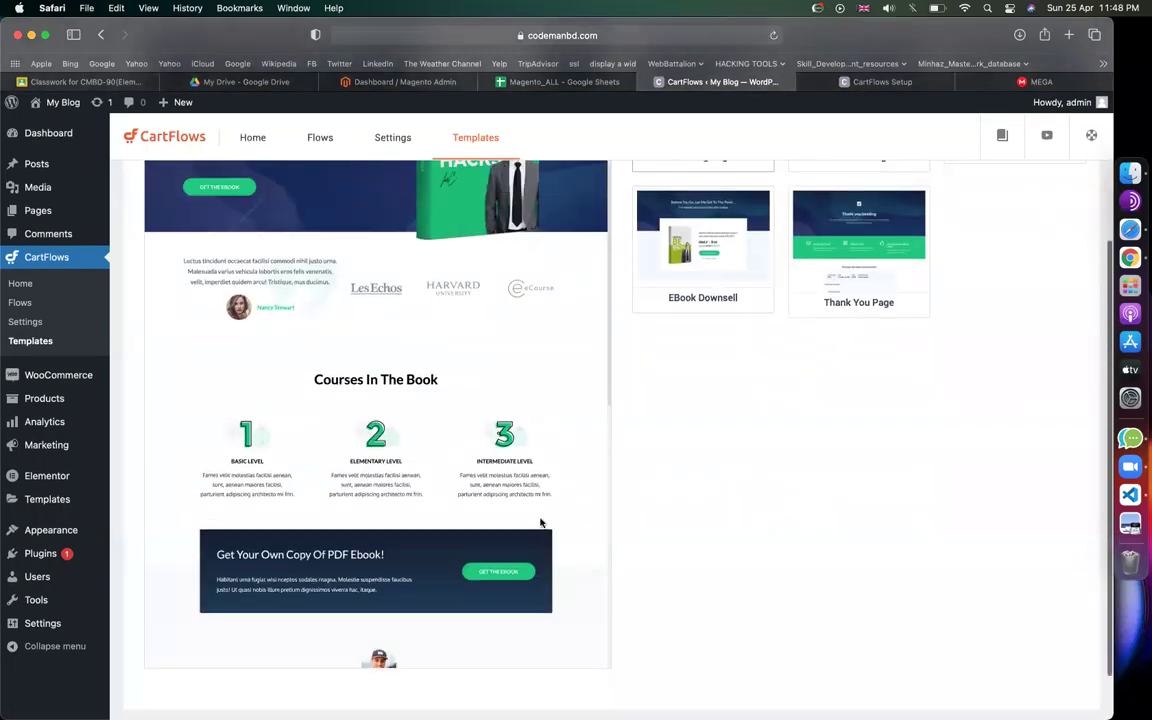
scroll(540, 527, "up", 4)
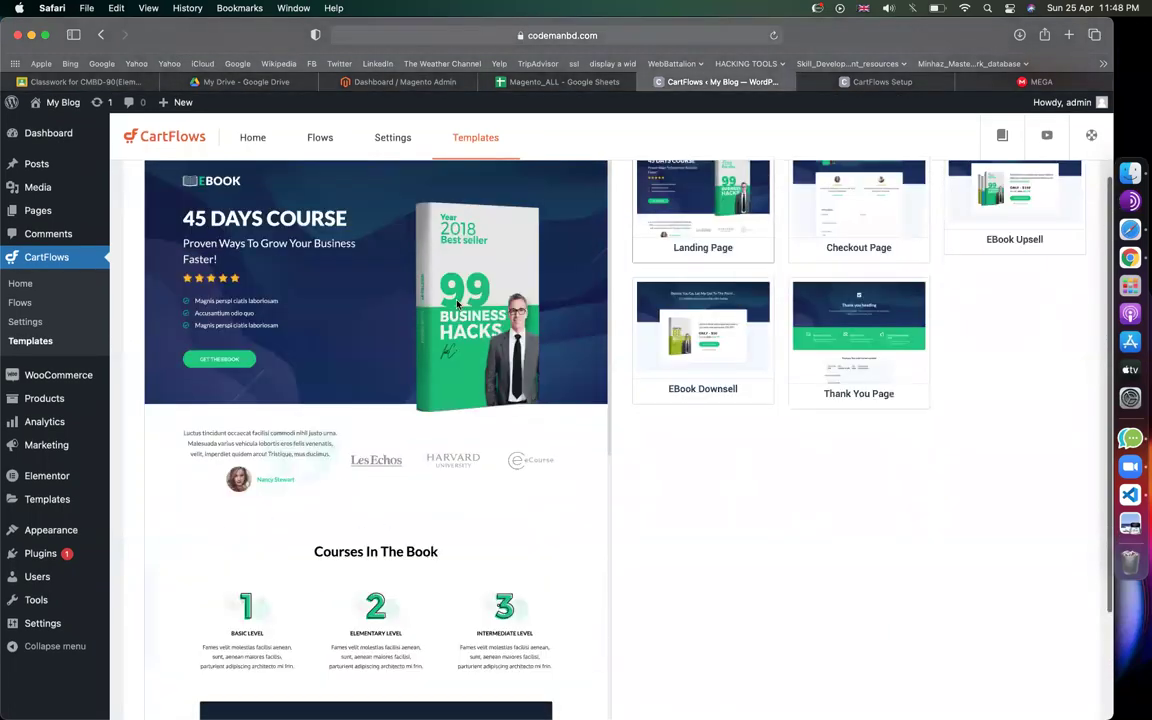
- Compare the Checkout Page, EBook Upsell and Thank You Page previews in funnel order, ending on the Landing Page
left_click(897, 246)
left_click(1046, 347)
left_click(874, 457)
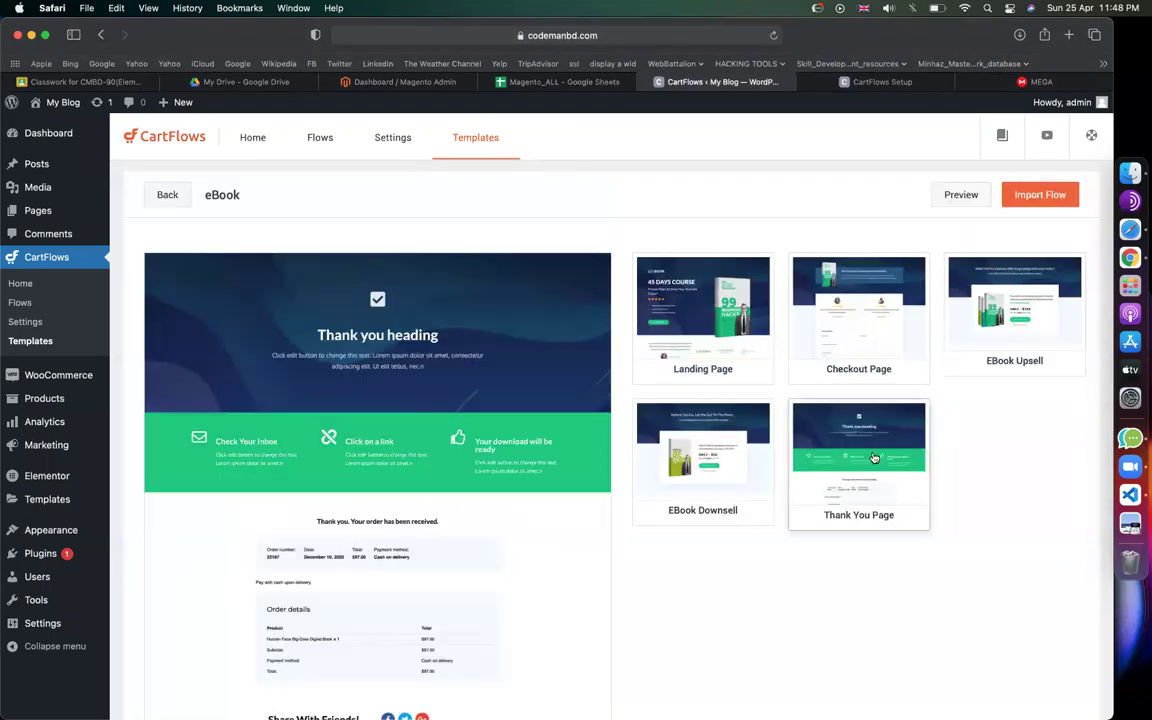
left_click(745, 326)
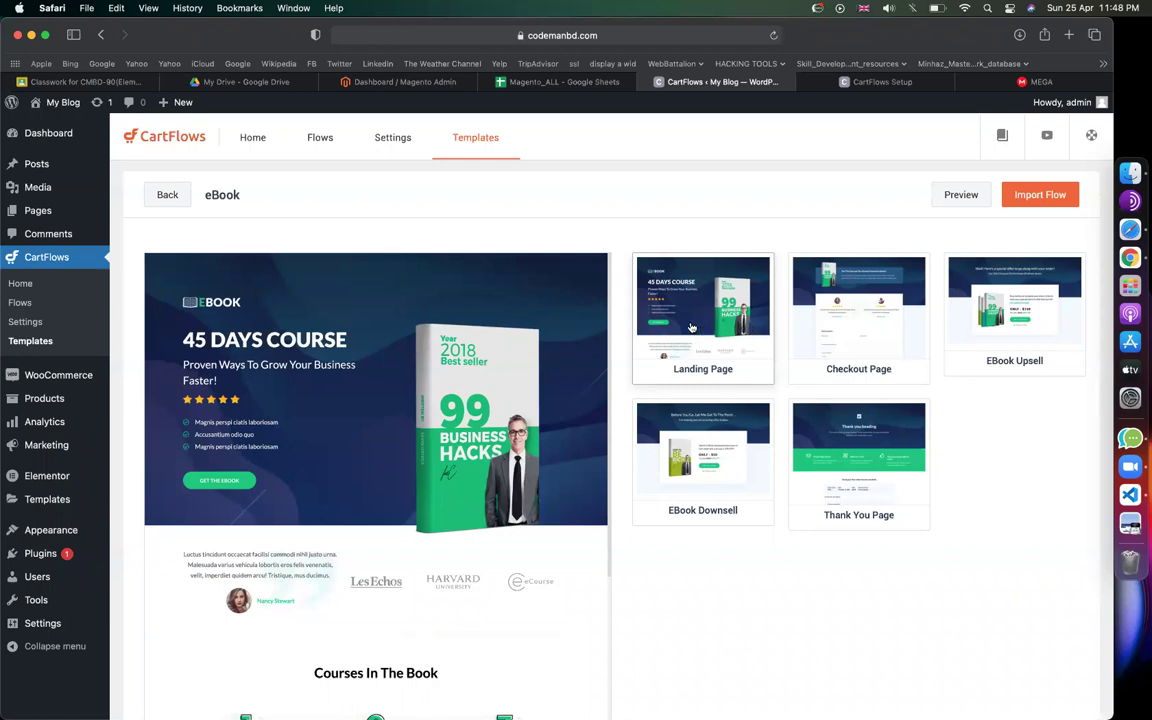
left_click(858, 305)
left_click(1014, 305)
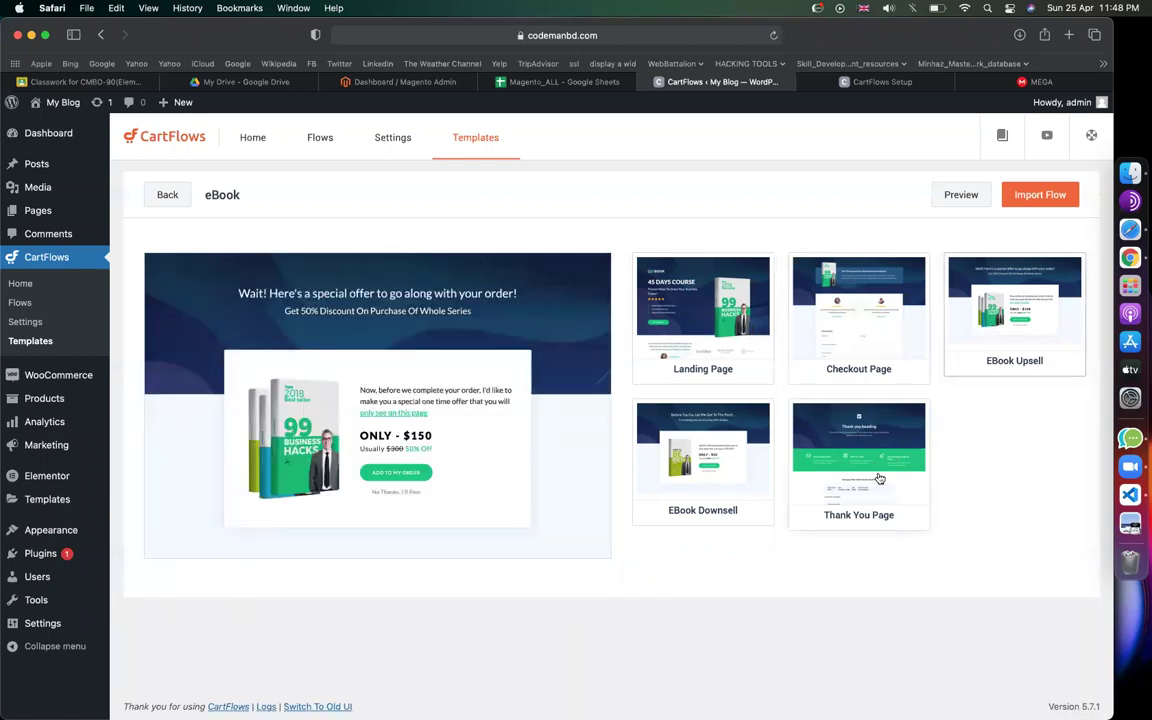
left_click(879, 479)
left_click(992, 334)
left_click(851, 342)
left_click(882, 473)
left_click(1000, 318)
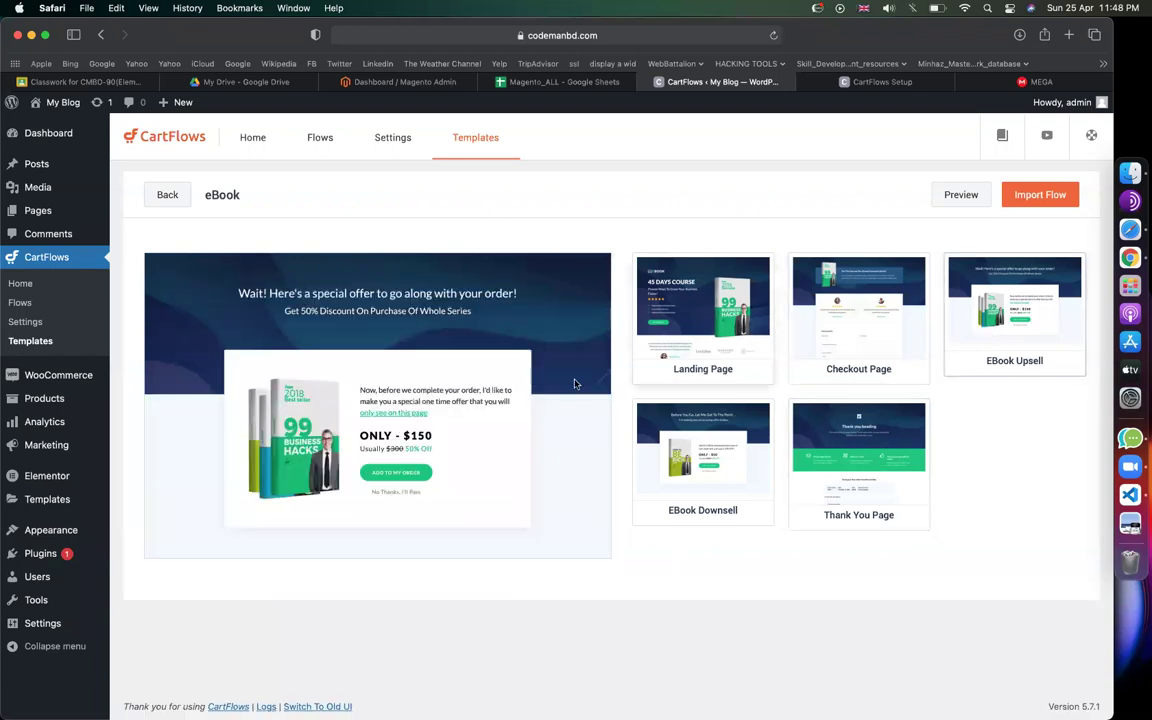
left_click(656, 308)
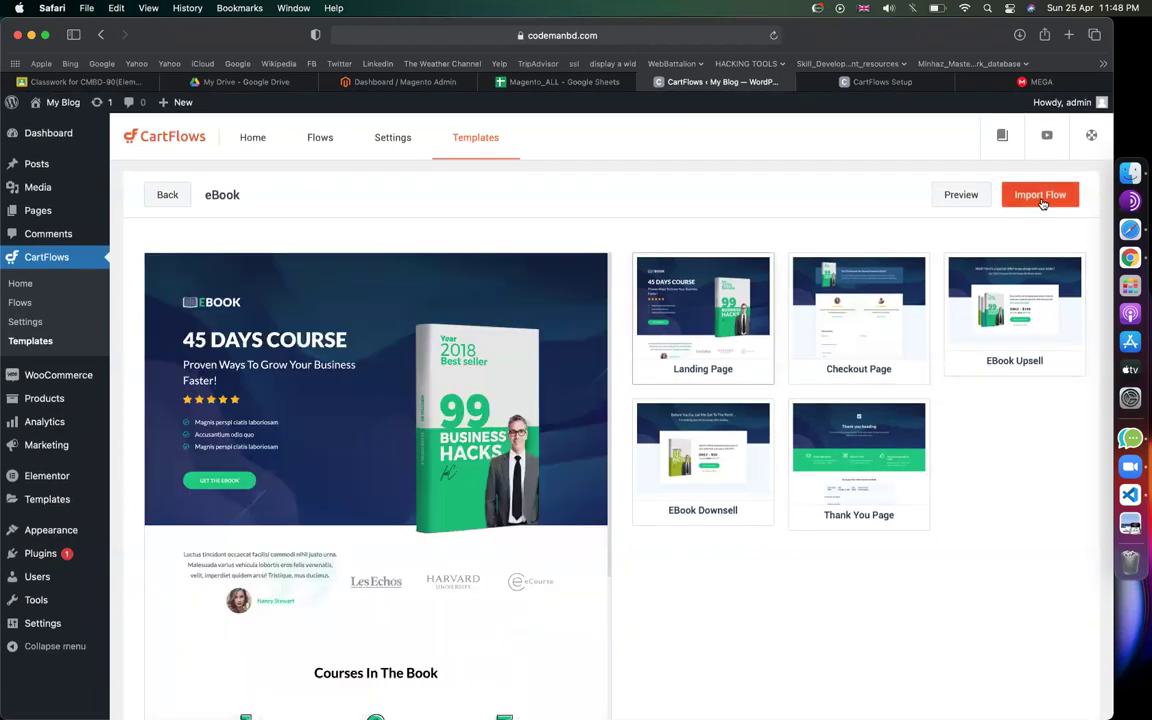
- Import the eBook template as a flow named "99 business hacks"
left_click(1041, 197)
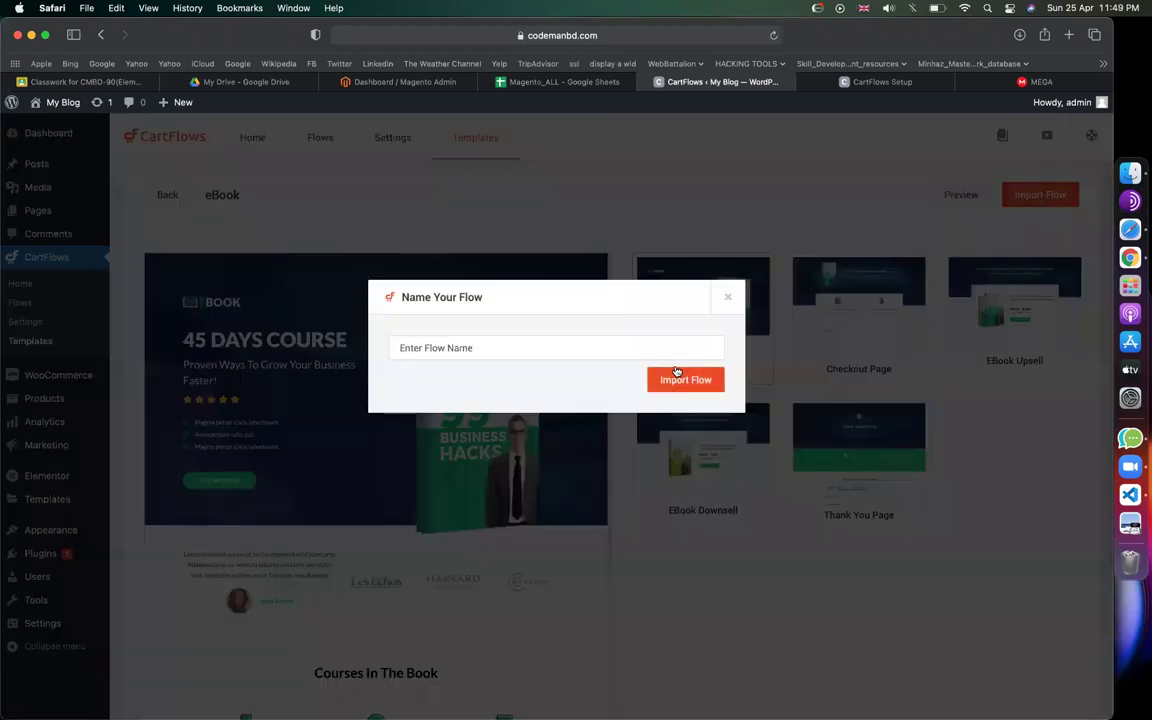
left_click(526, 345)
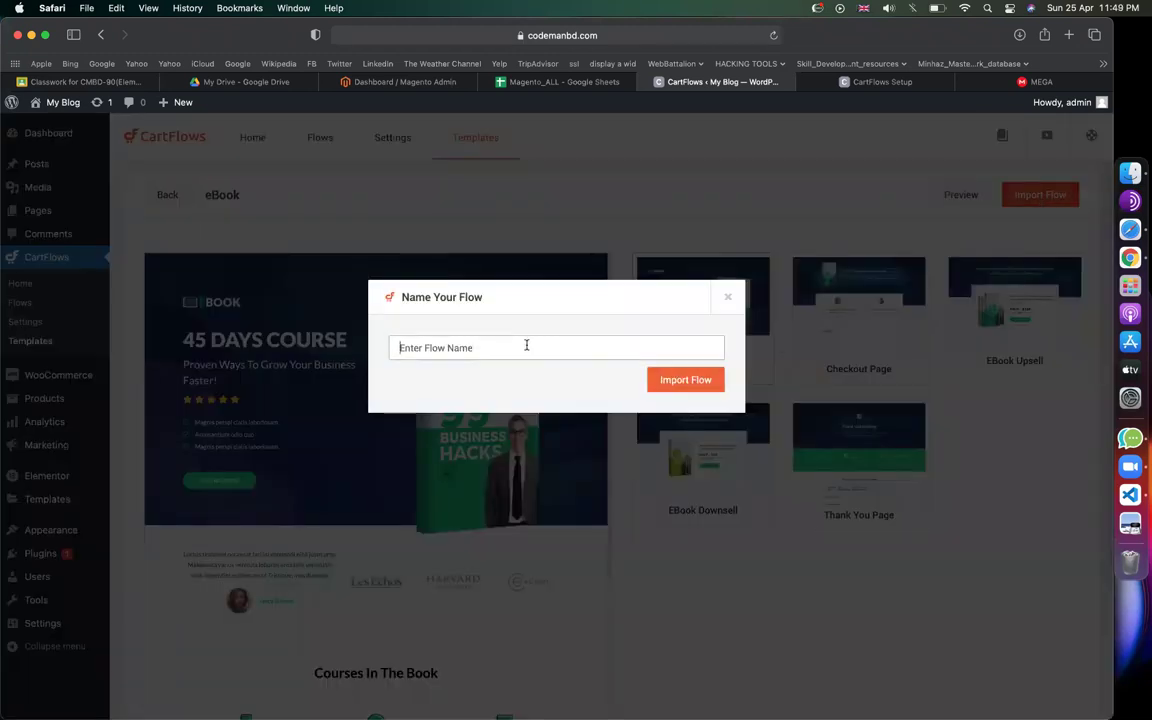
type("99")
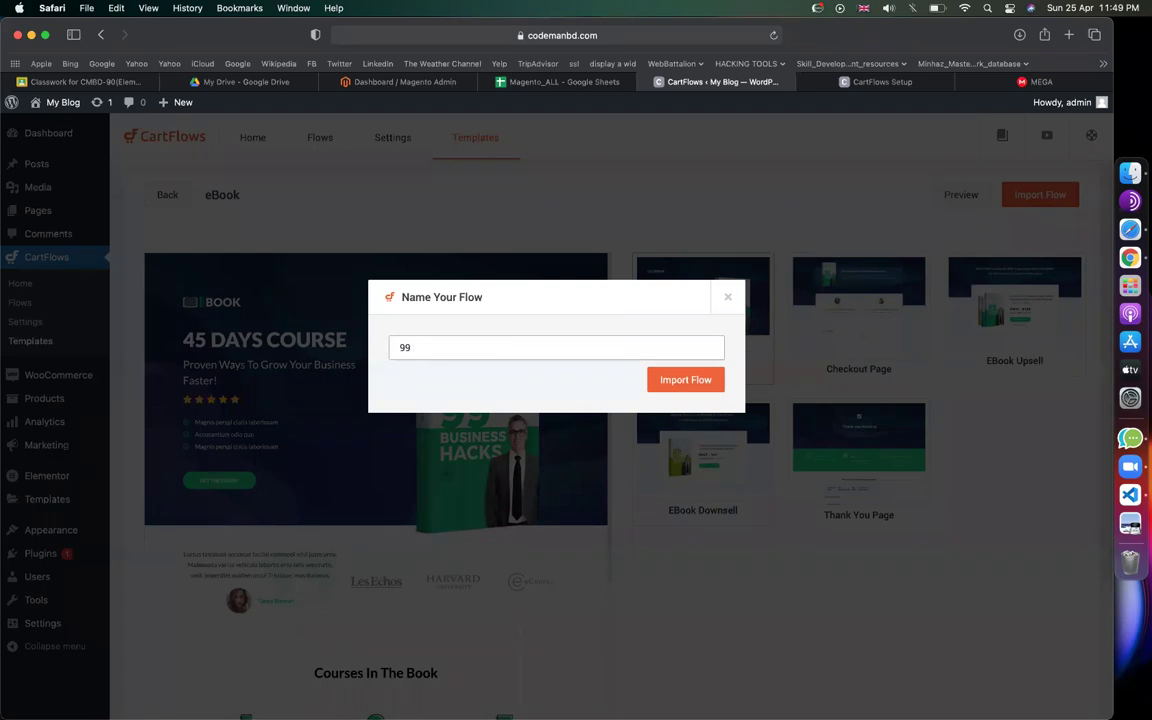
type(" business hacks")
left_click(686, 384)
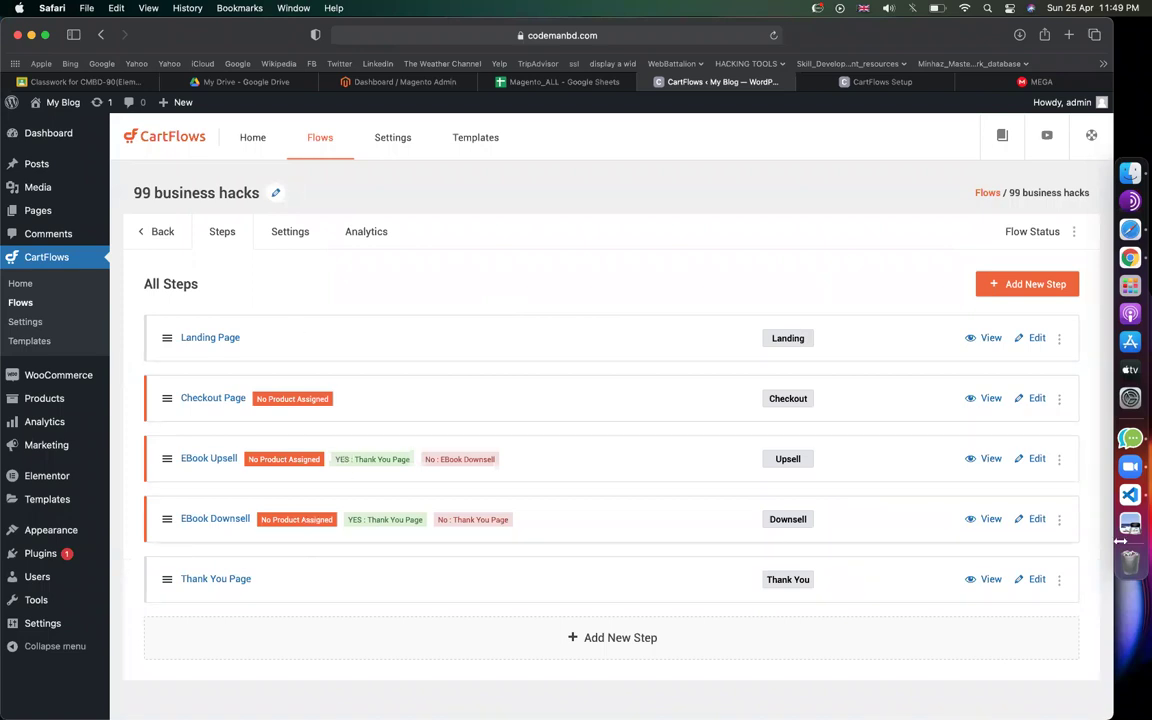
- Delete the EBook Downsell step from the 99 business hacks flow and confirm the deletion
left_click(1058, 520)
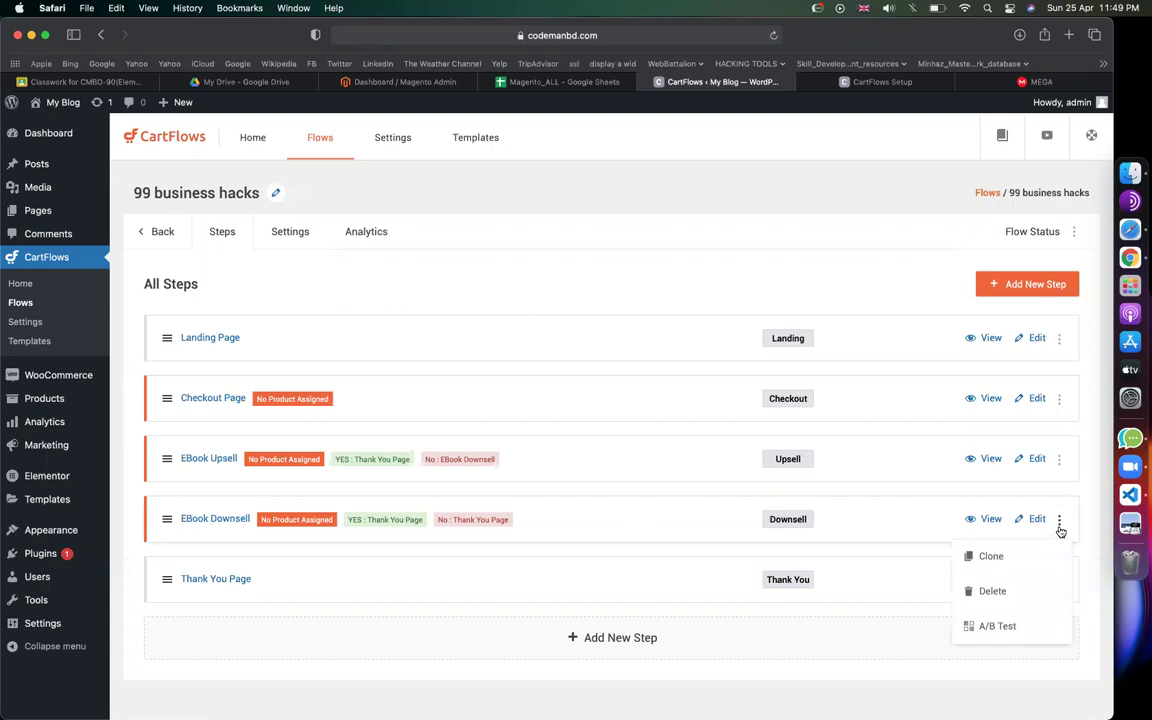
left_click(992, 591)
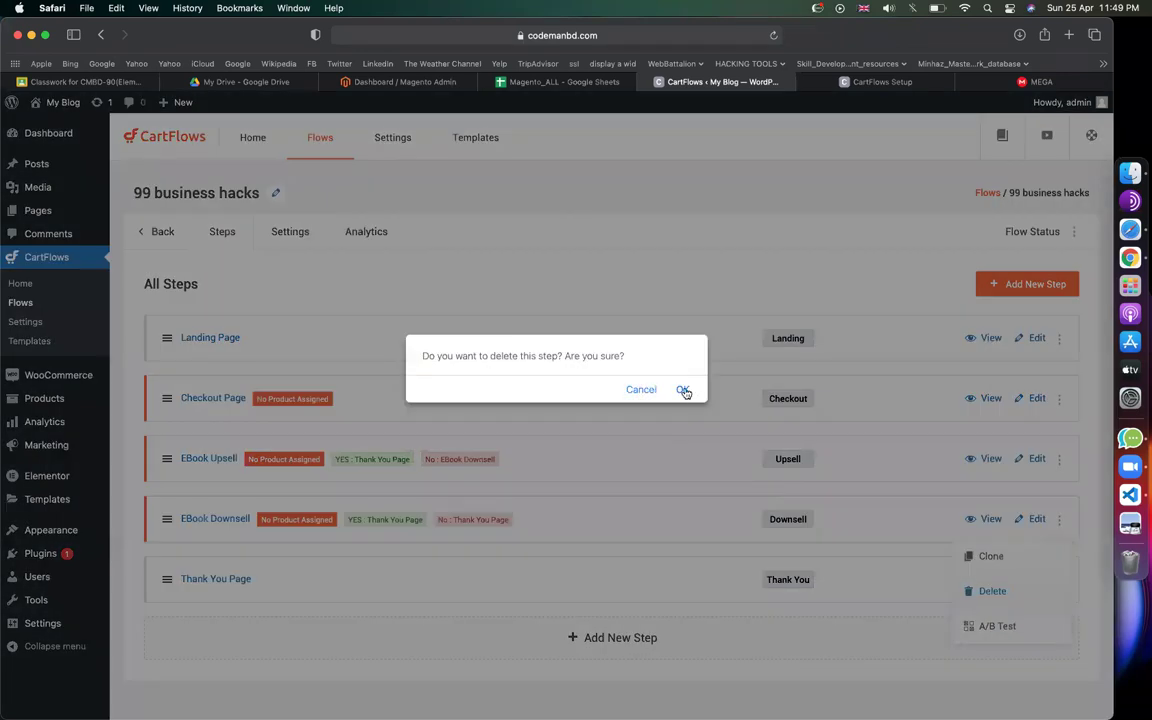
left_click(684, 392)
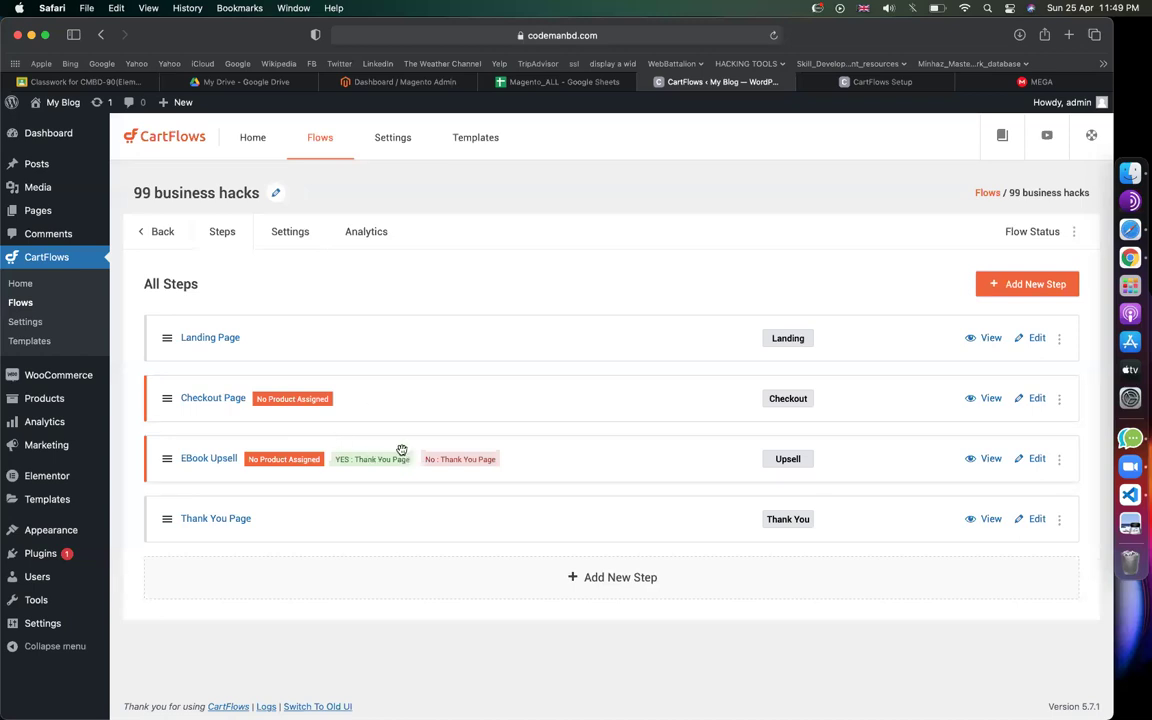
- Open the page for adding a new product in a separate browser tab and close the CartFlows Setup tab
mouse_move(43, 386)
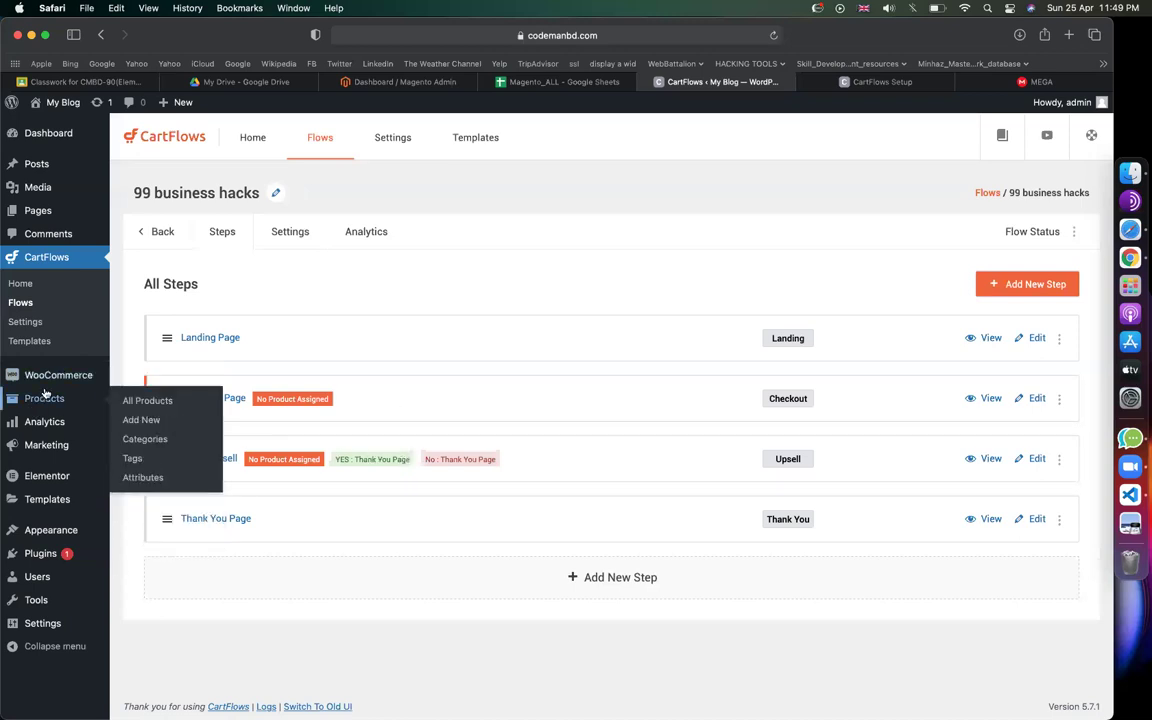
right_click(138, 420)
left_click(170, 426)
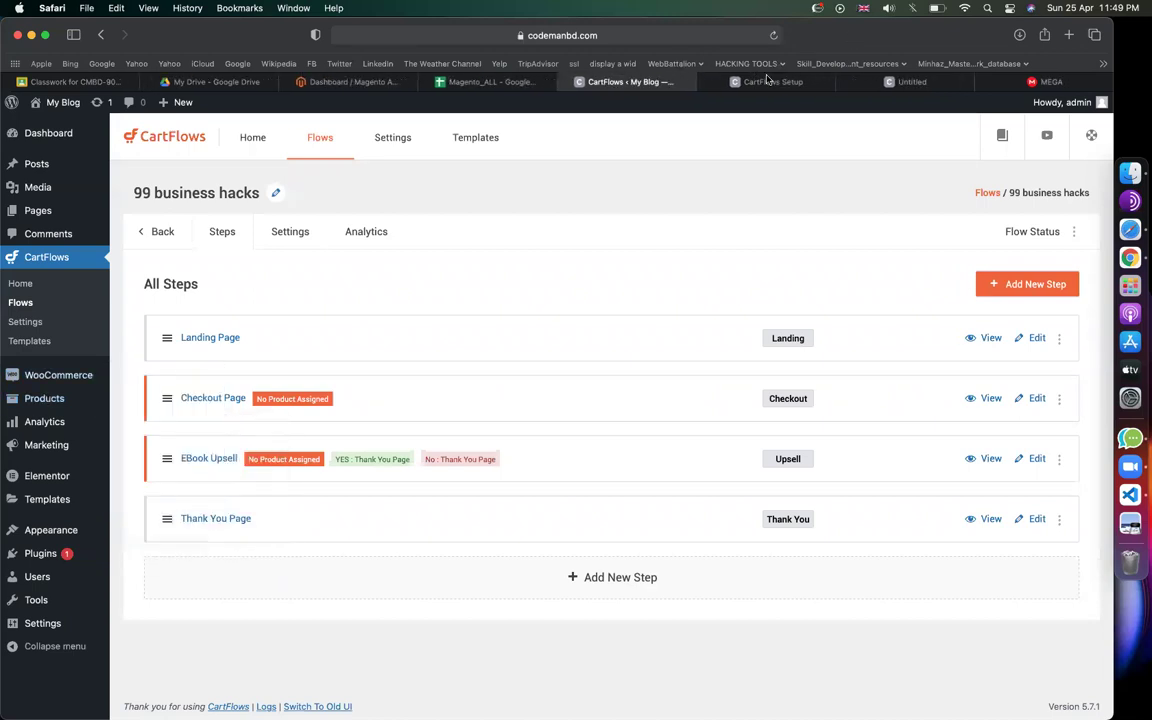
left_click(762, 80)
left_click(915, 78)
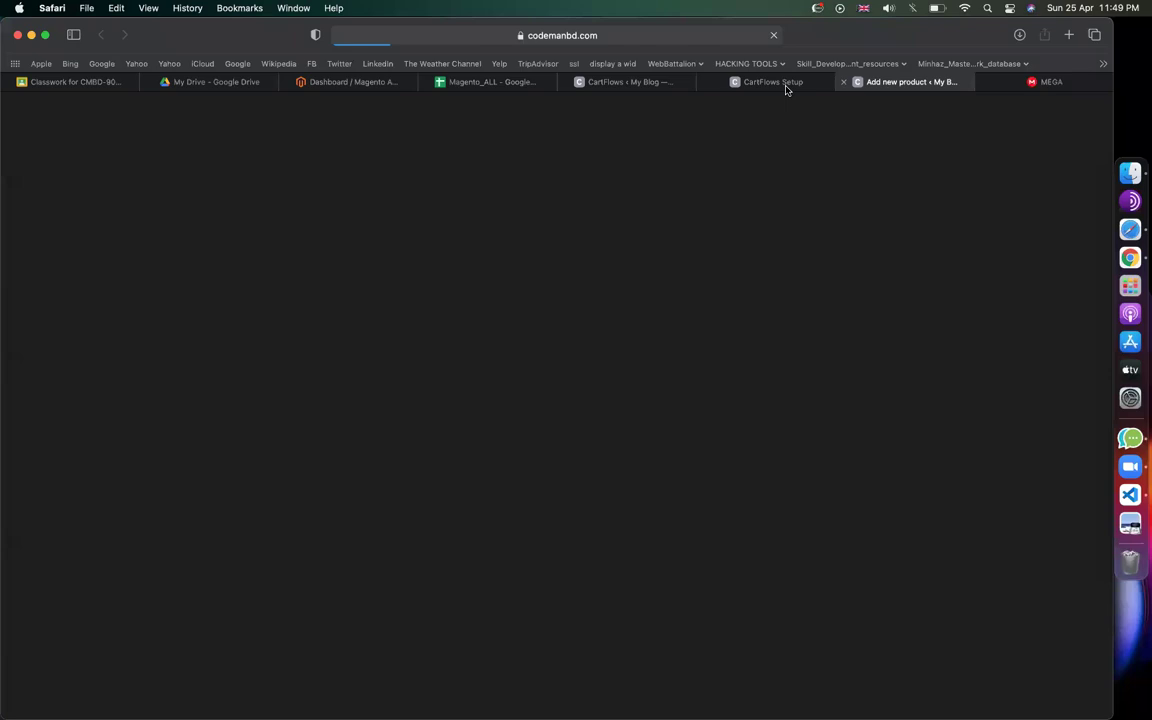
left_click(706, 83)
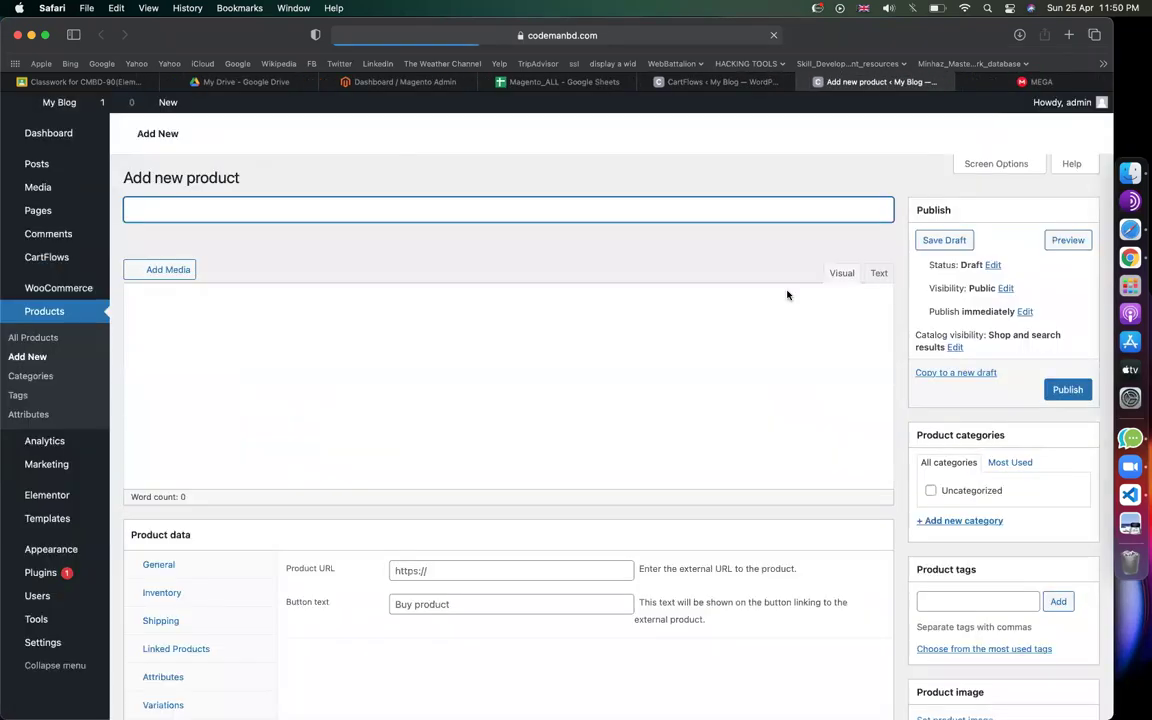
- Name the new product "99 business hacks ebook" and copy the name
type("8")
key("BackSpace")
type("9 9 ")
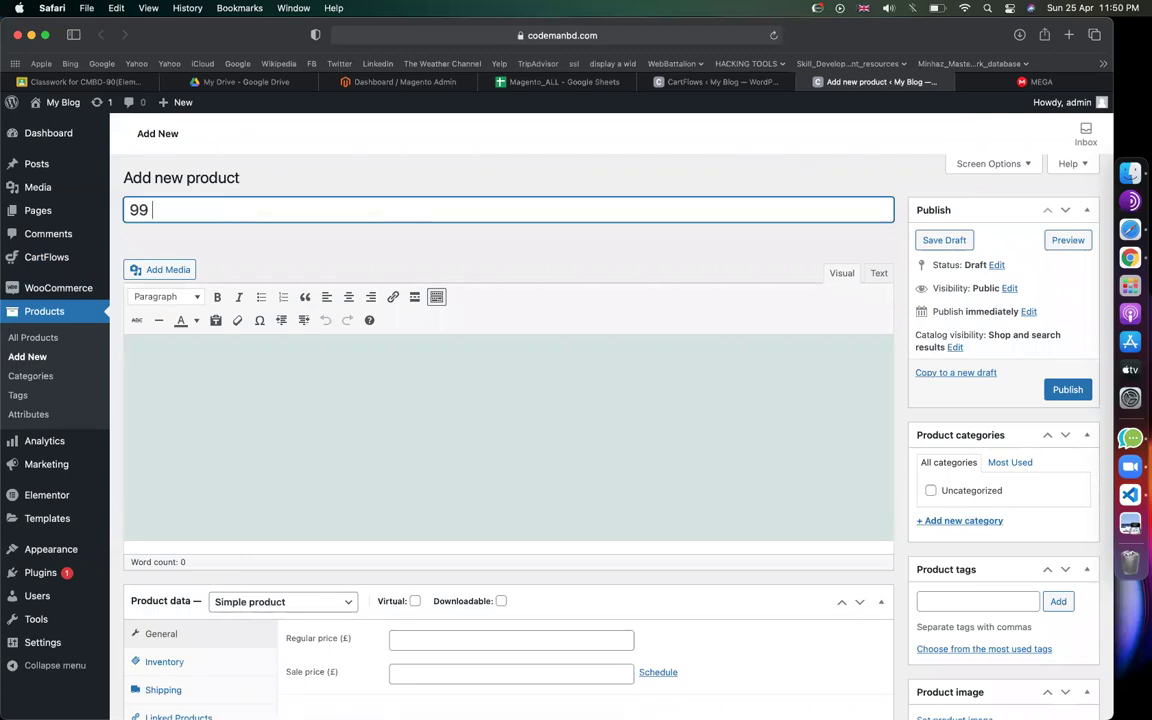
type("business hacks")
key("super+a")
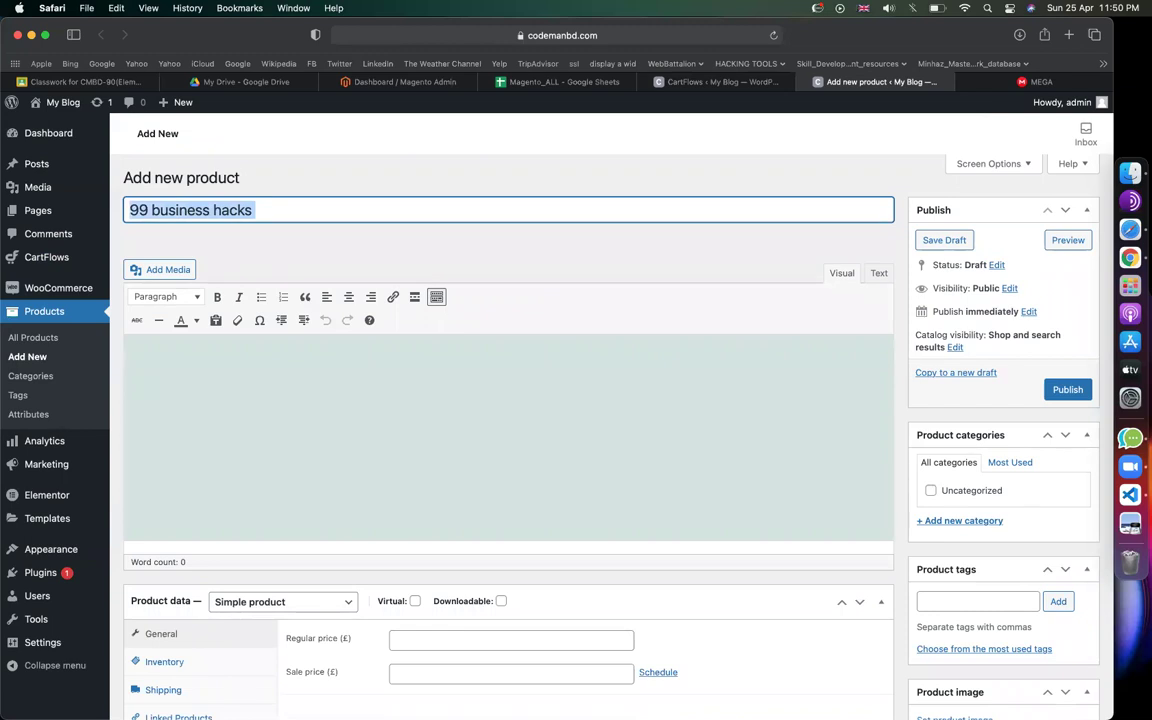
key("Right")
type("ebook")
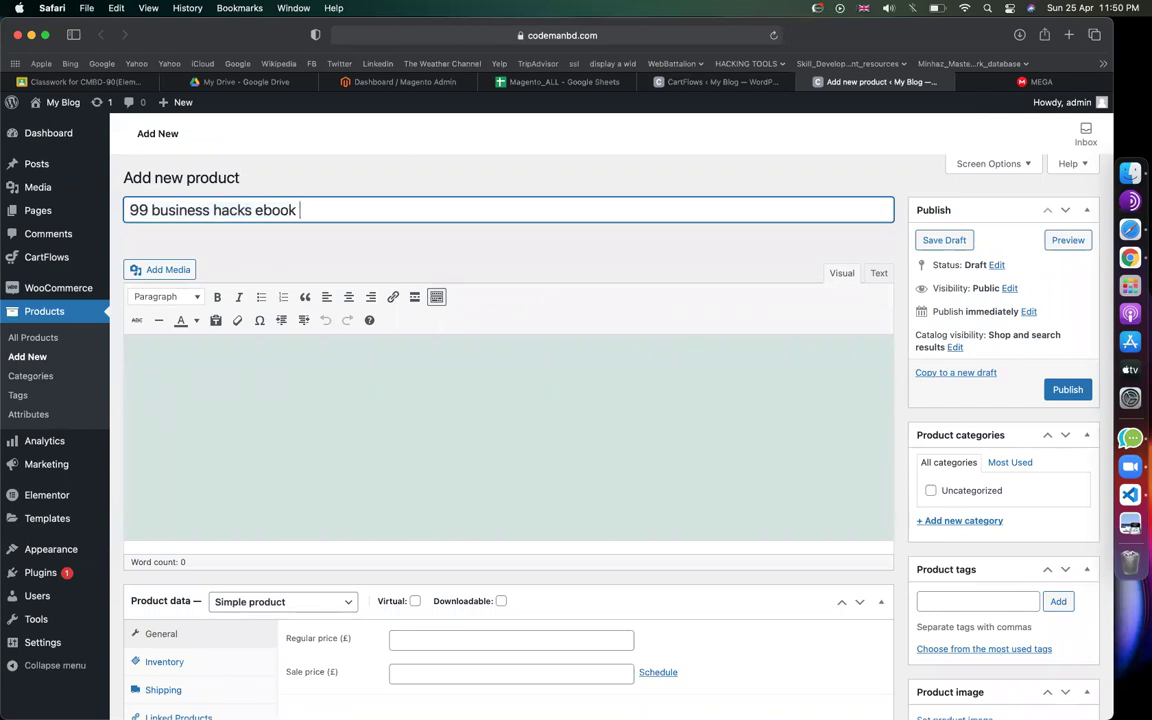
key("super+a")
key("super+c")
- Set the green 99 Business Hacks book cover from the media library as the product image
scroll(453, 317, "down", 5)
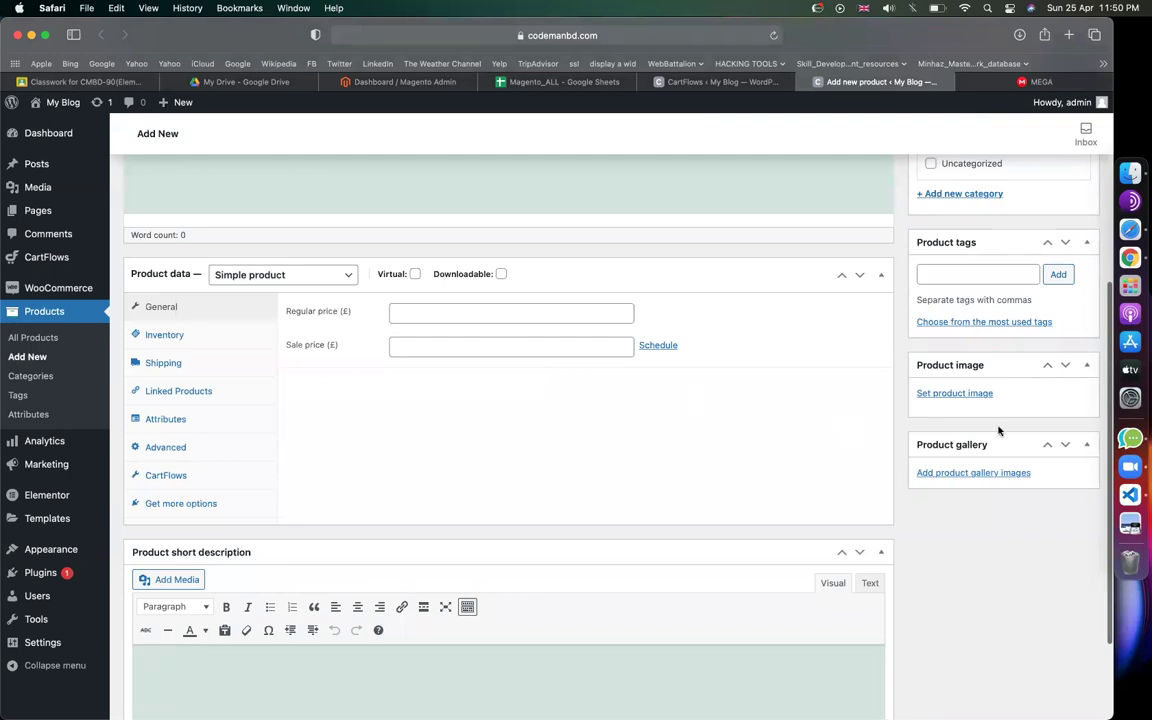
left_click(955, 394)
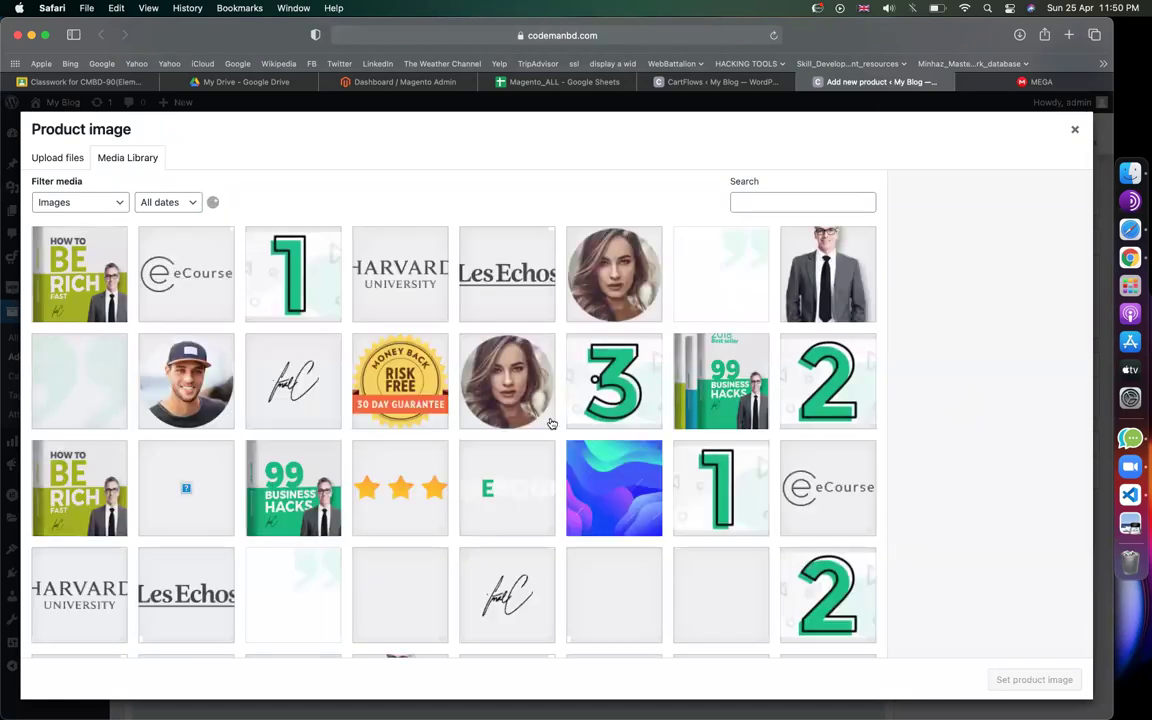
left_click(286, 503)
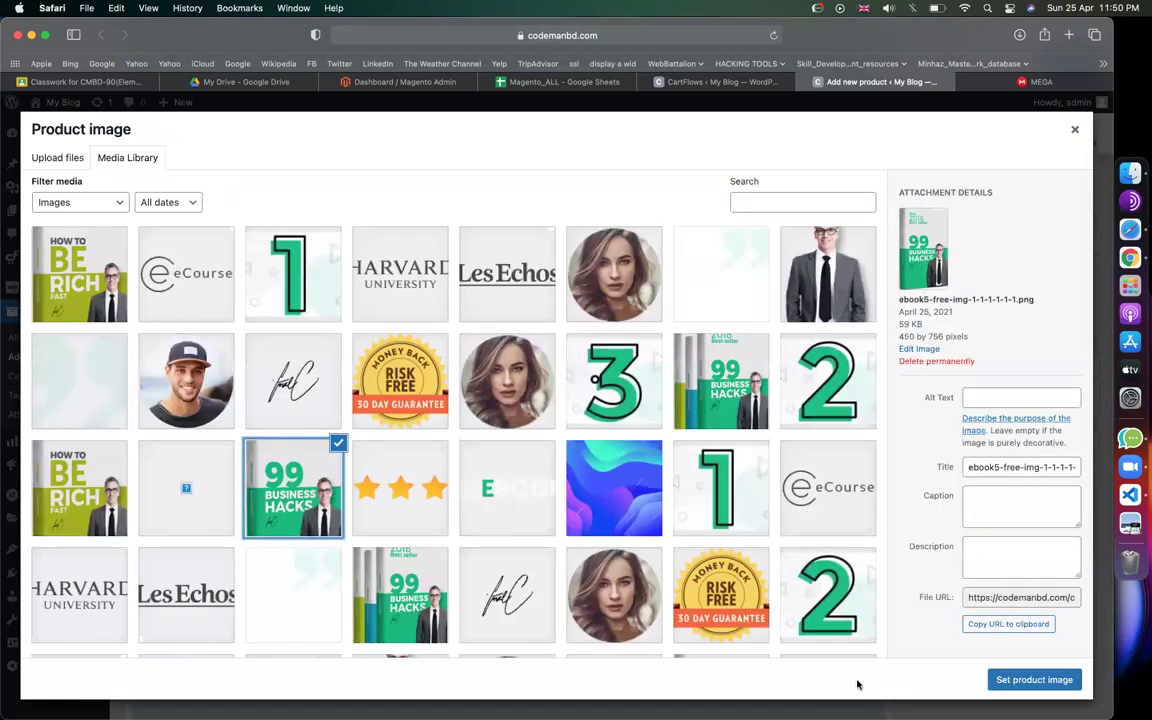
left_click(1002, 678)
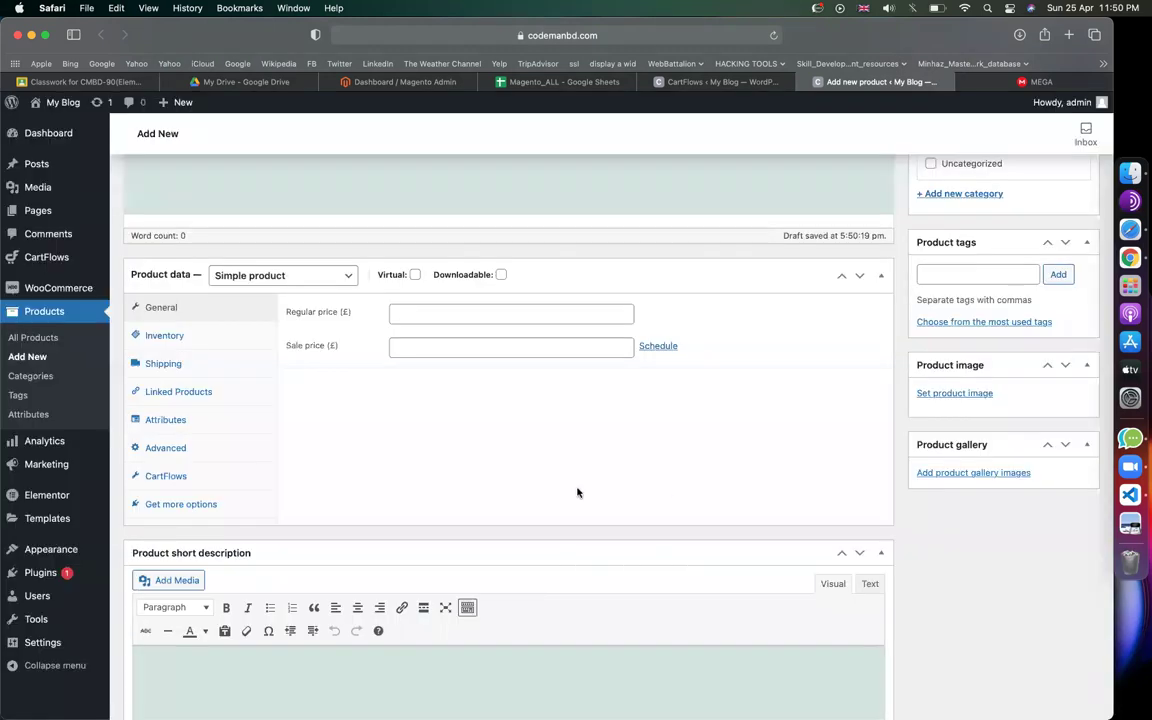
- Mark the product as downloadable and set its regular price to £39
scroll(576, 491, "up", 1)
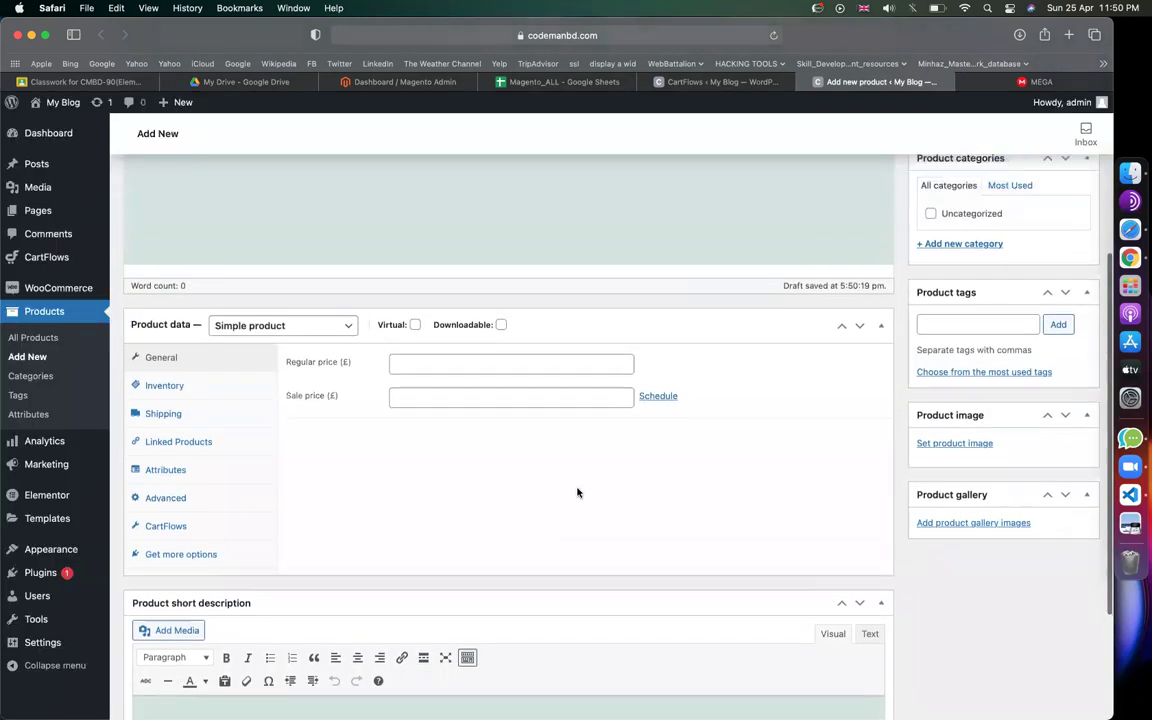
left_click(501, 326)
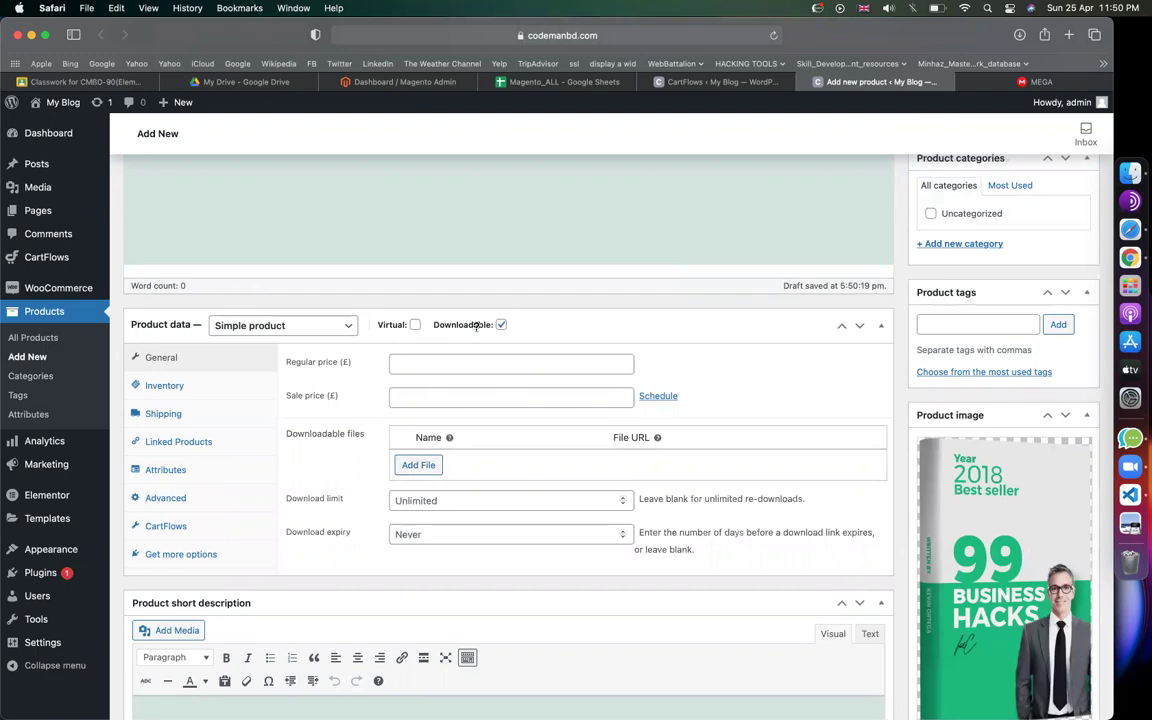
left_click(447, 362)
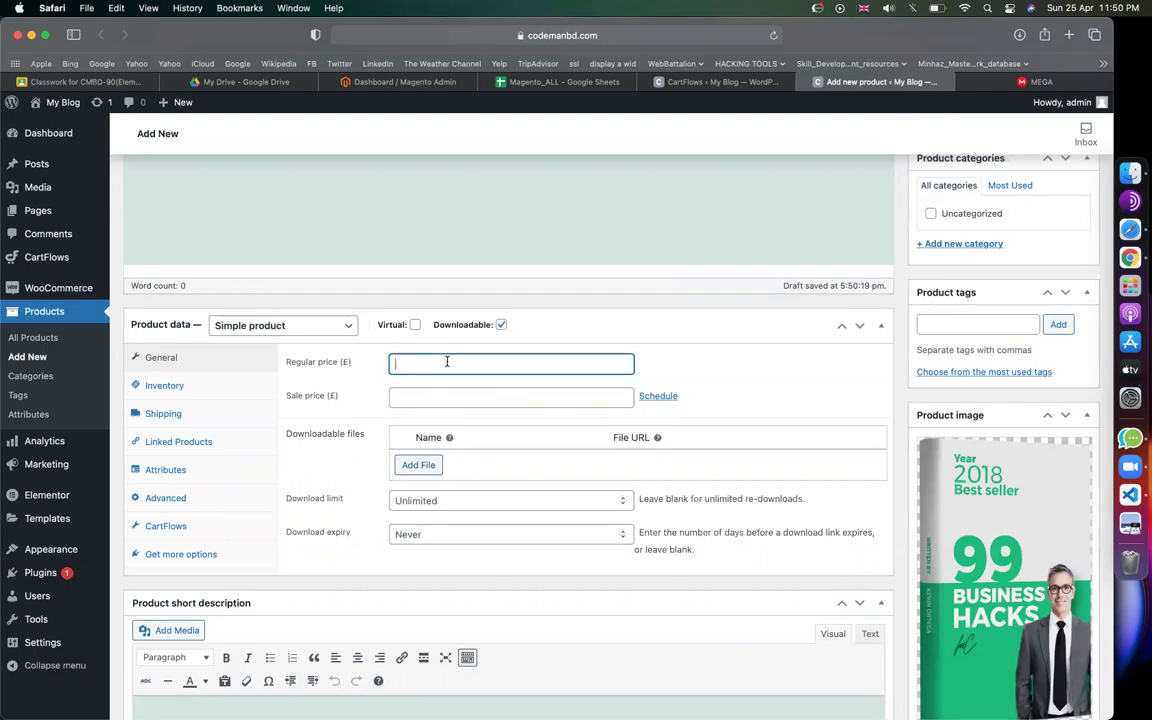
type("39")
left_click(538, 395)
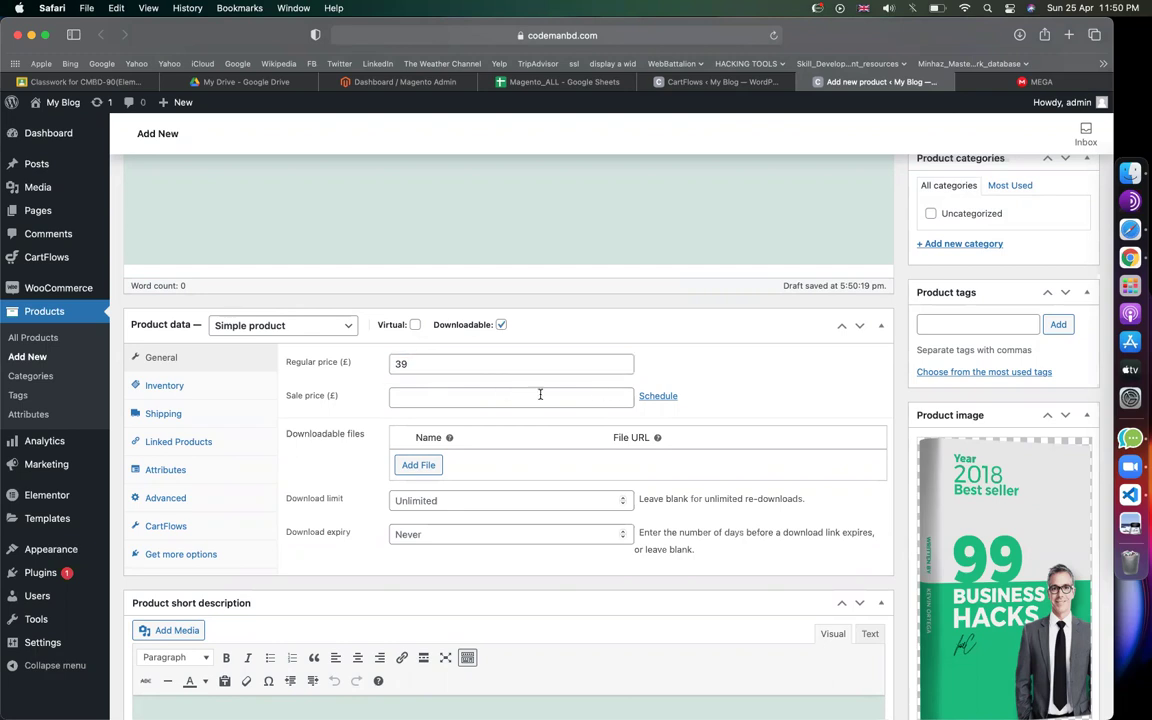
left_click(484, 363)
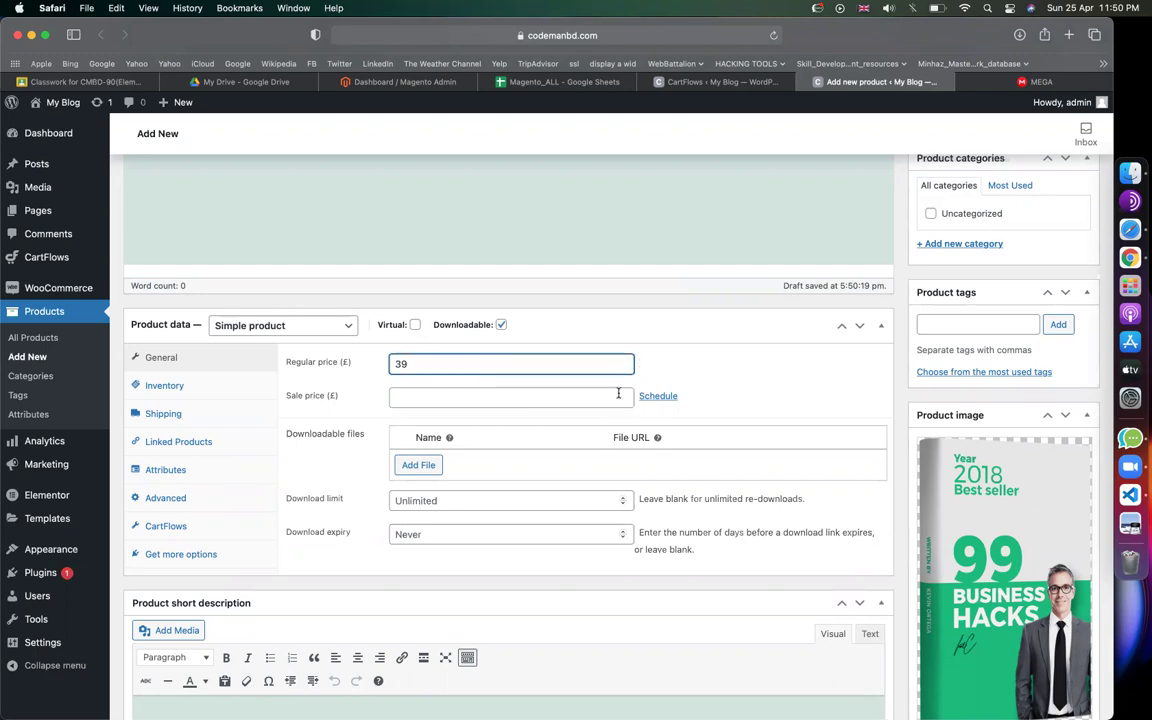
scroll(548, 503, "down", 1)
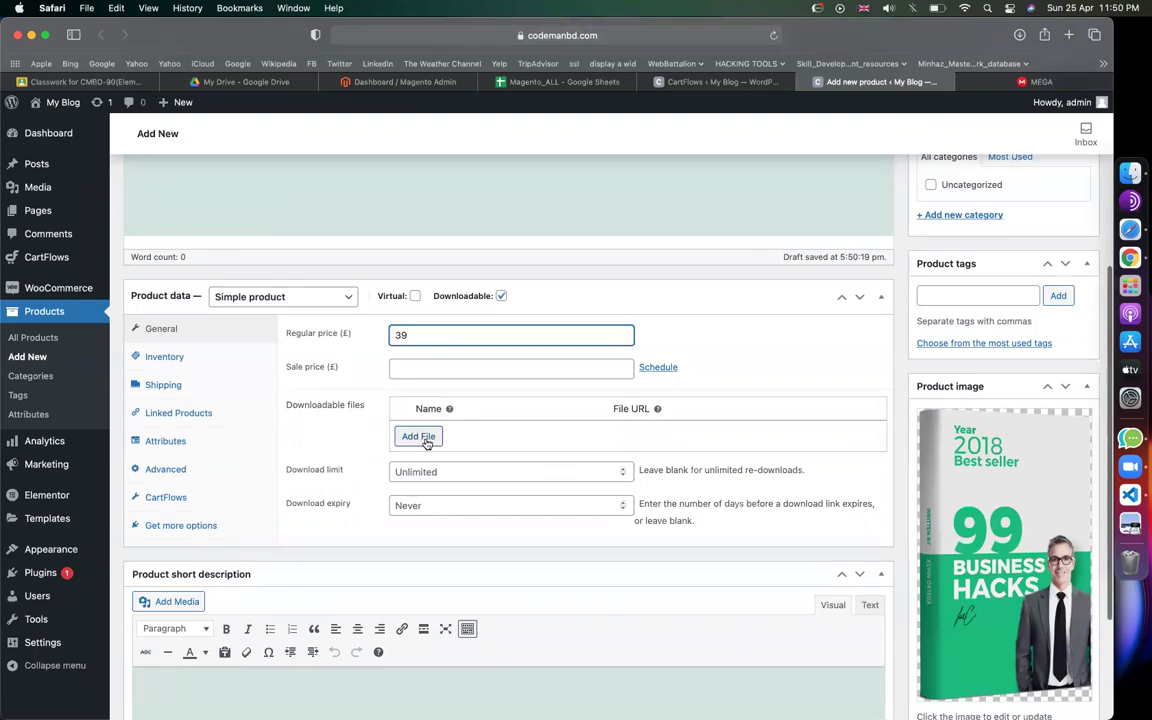
- Add a downloadable file entry to the product and name it "99 business hacks ebook download"
left_click(424, 438)
left_click(470, 436)
key("super+v")
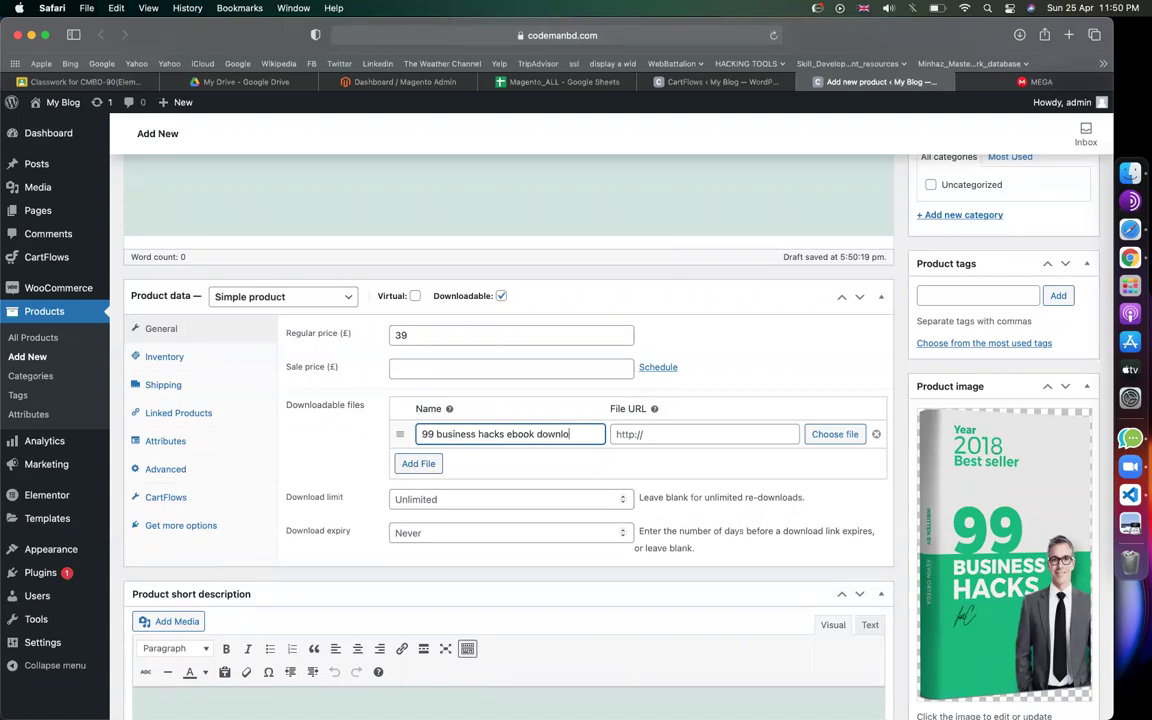
left_click(702, 434)
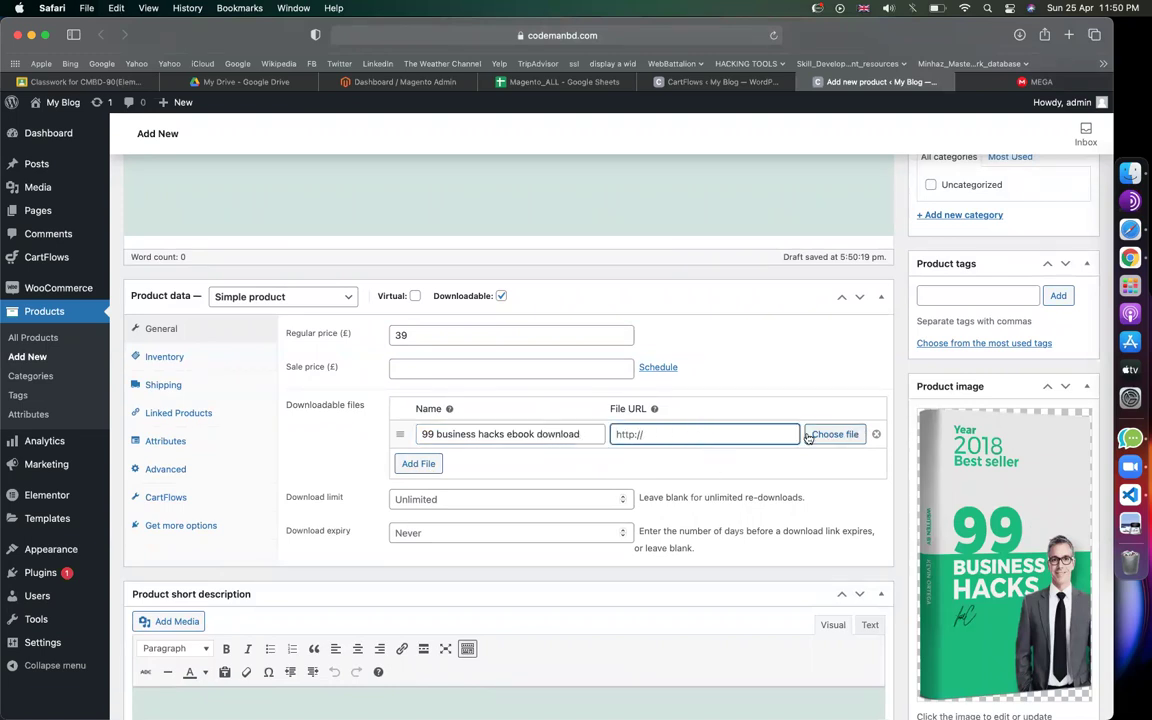
- Open Google Drive in the browser tab that holds MEGA, and return to the new product page
left_click(1038, 82)
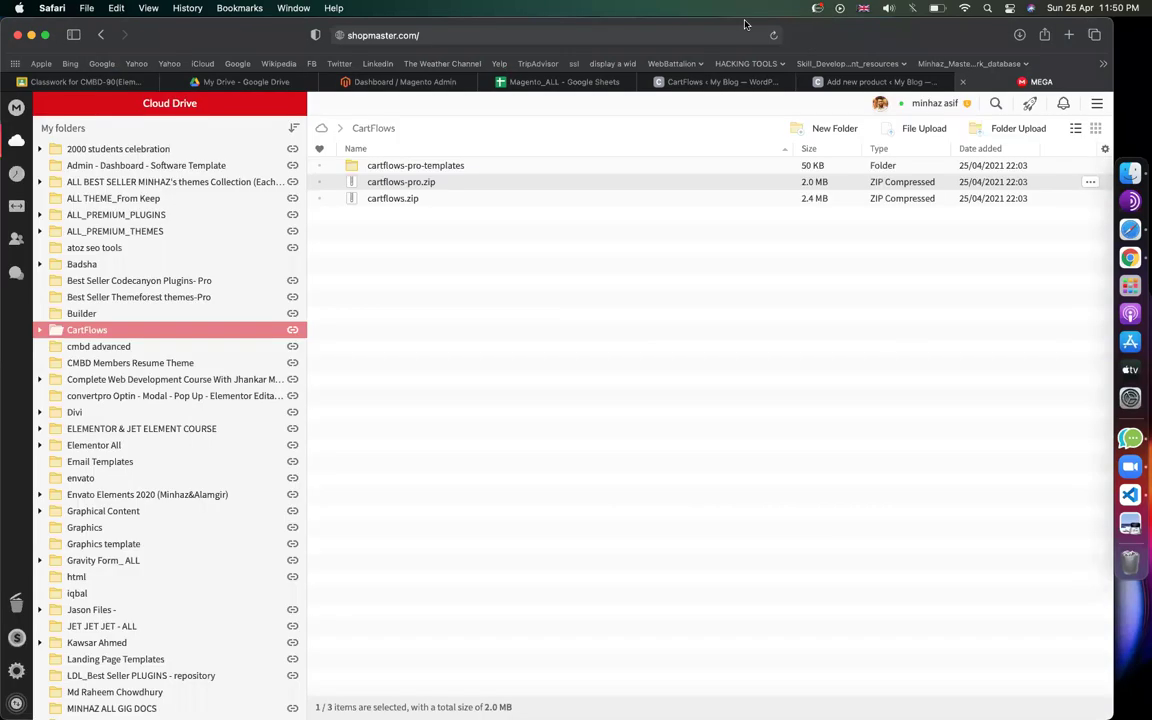
left_click(699, 33)
type("drive")
key("Return")
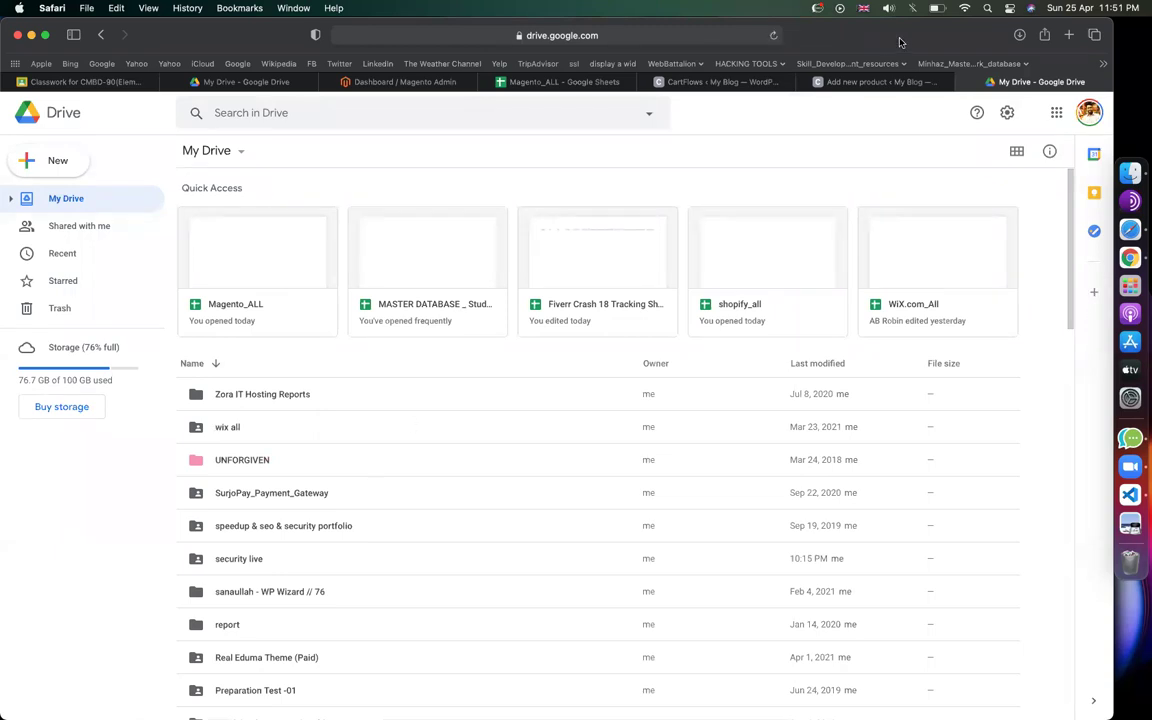
left_click(858, 82)
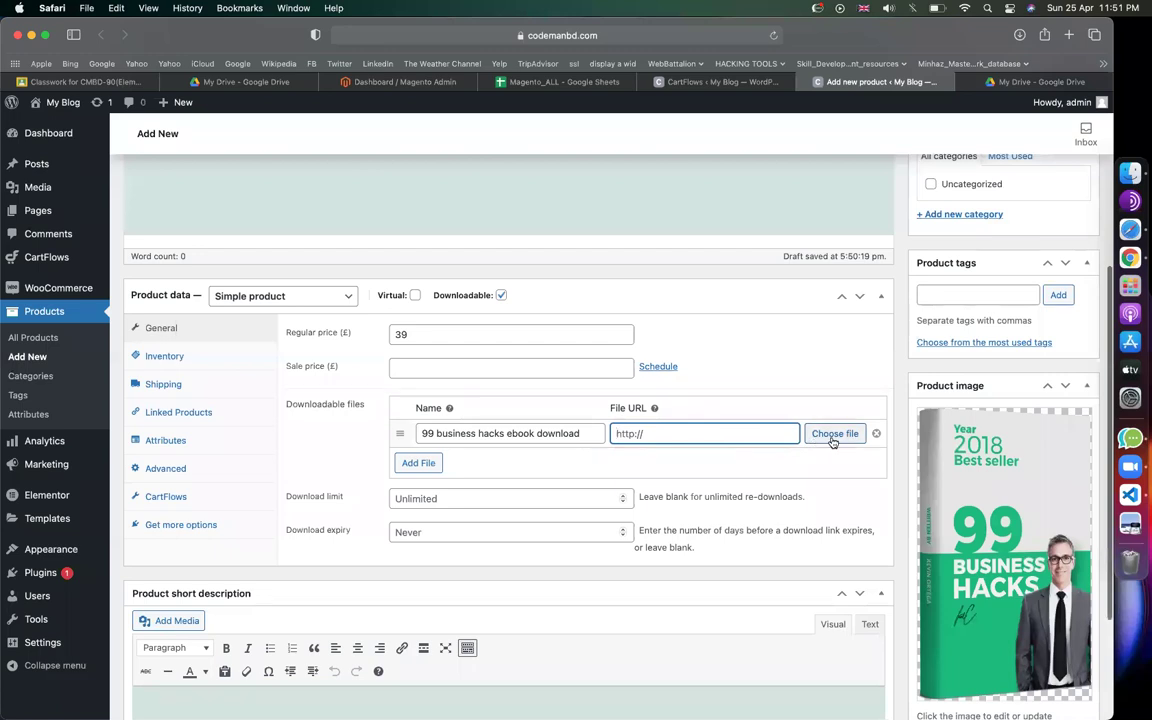
- Upload applsci-10-04102.pdf from the Downloads folder and insert its URL as the product's downloadable file
left_click(832, 440)
left_click(70, 160)
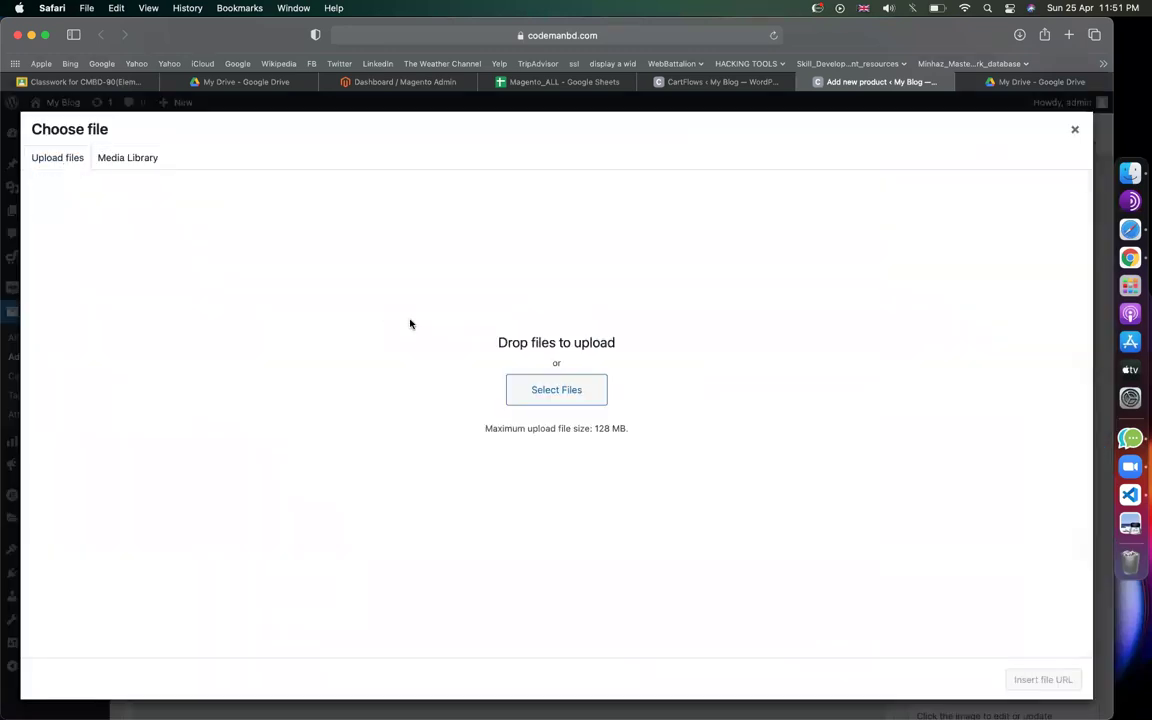
left_click(545, 391)
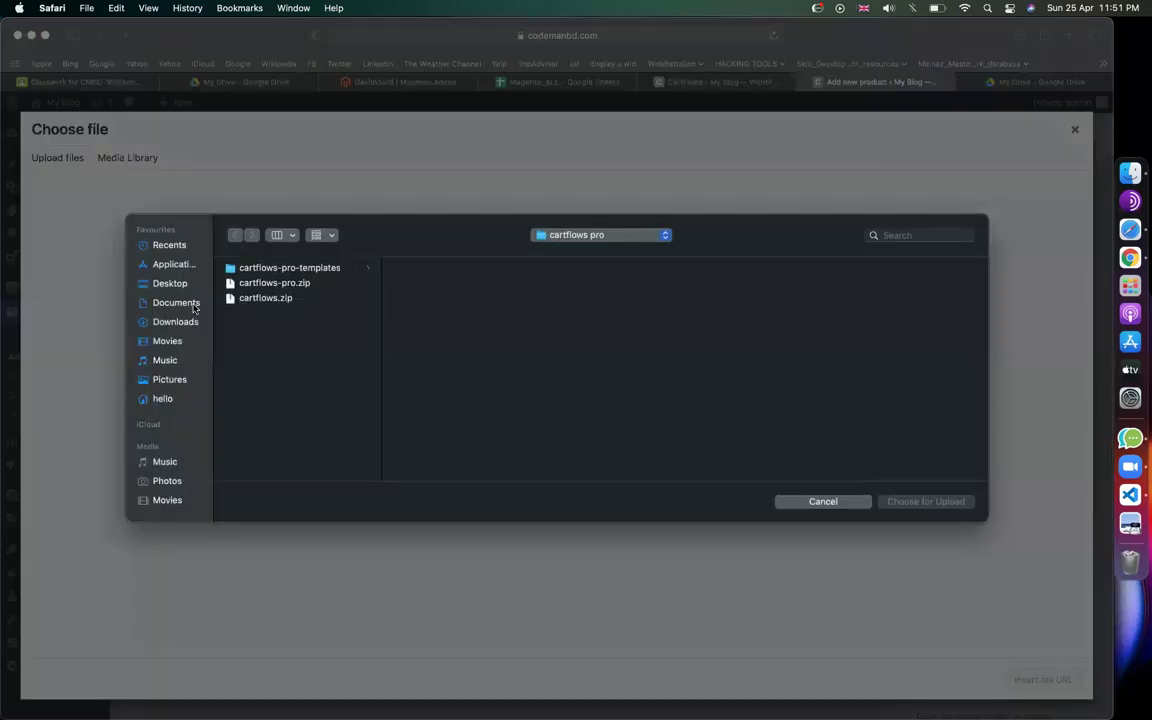
left_click(176, 303)
left_click(175, 322)
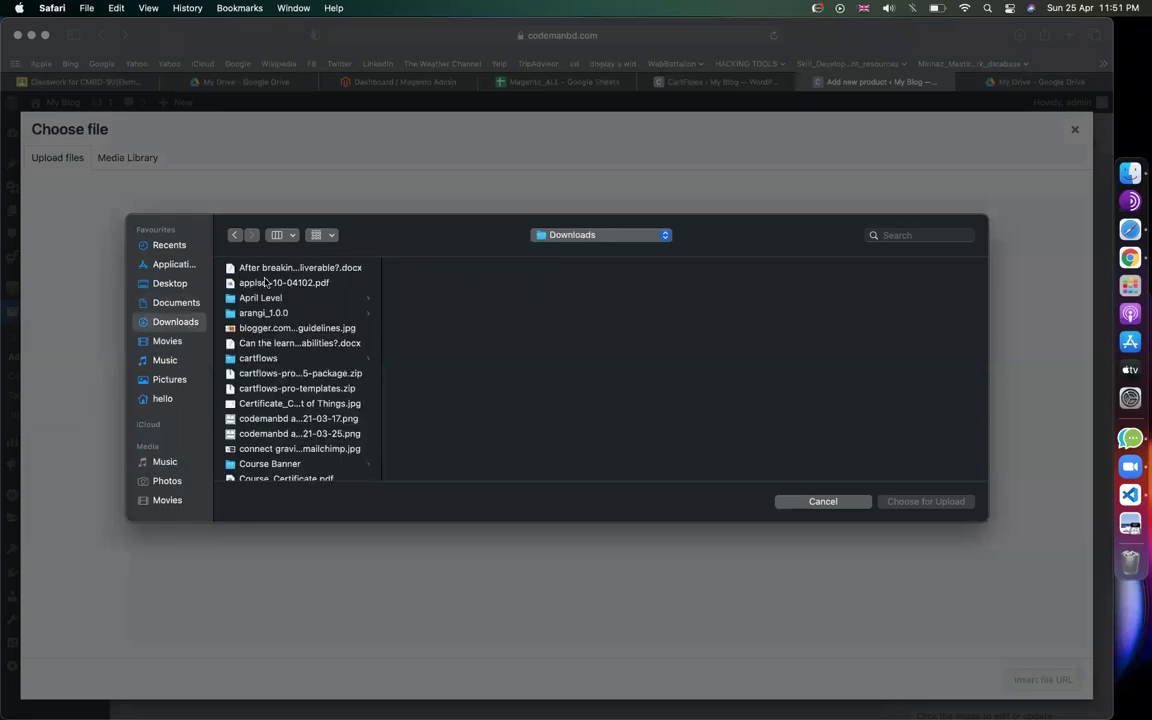
left_click(258, 270)
left_click(284, 284)
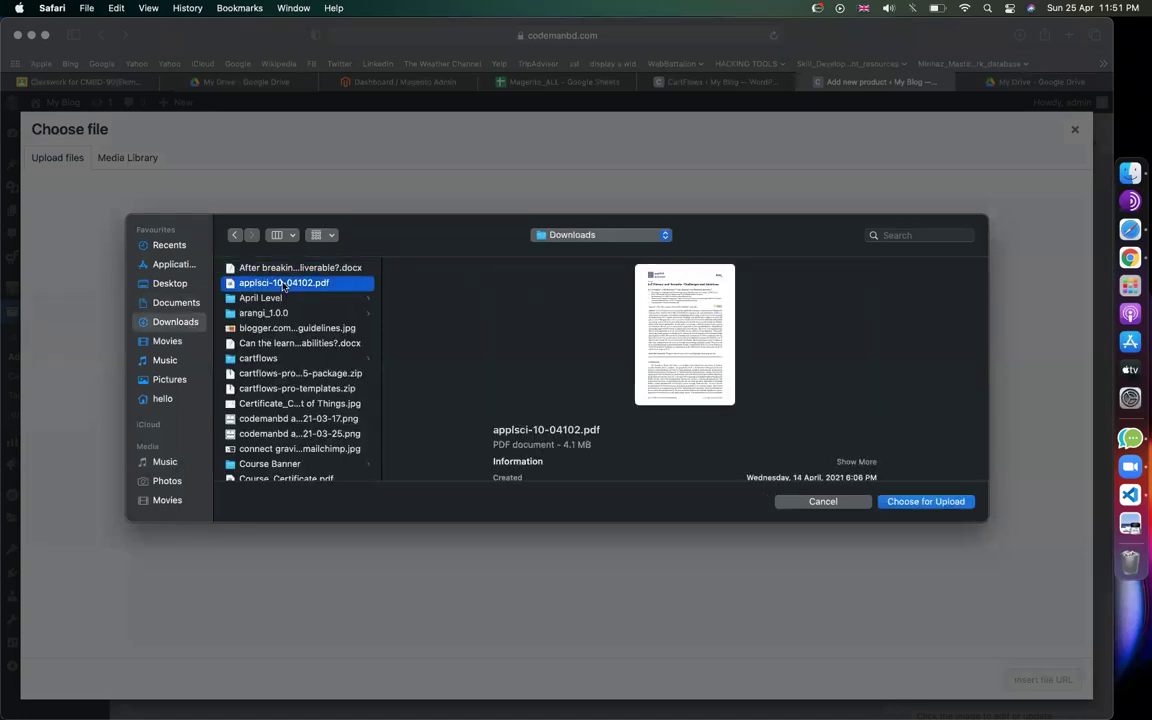
double_click(284, 284)
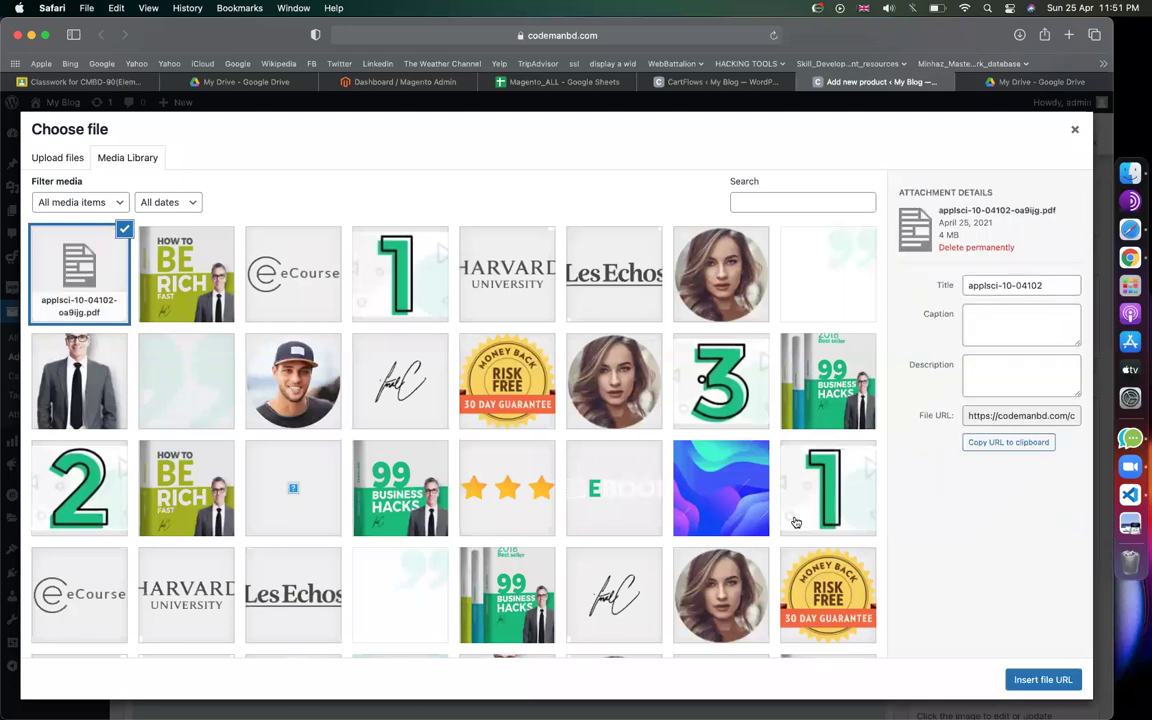
left_click(1042, 679)
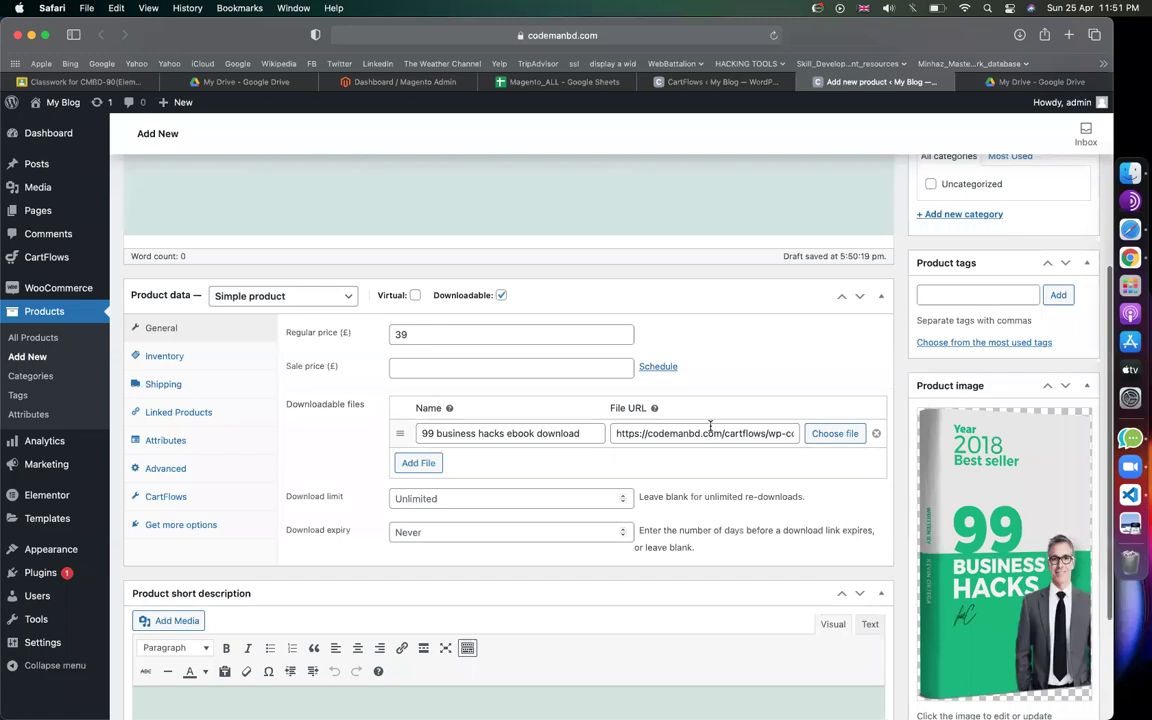
- Enter "99 business hacks ebook" as the product short description
scroll(710, 428, "up", 3)
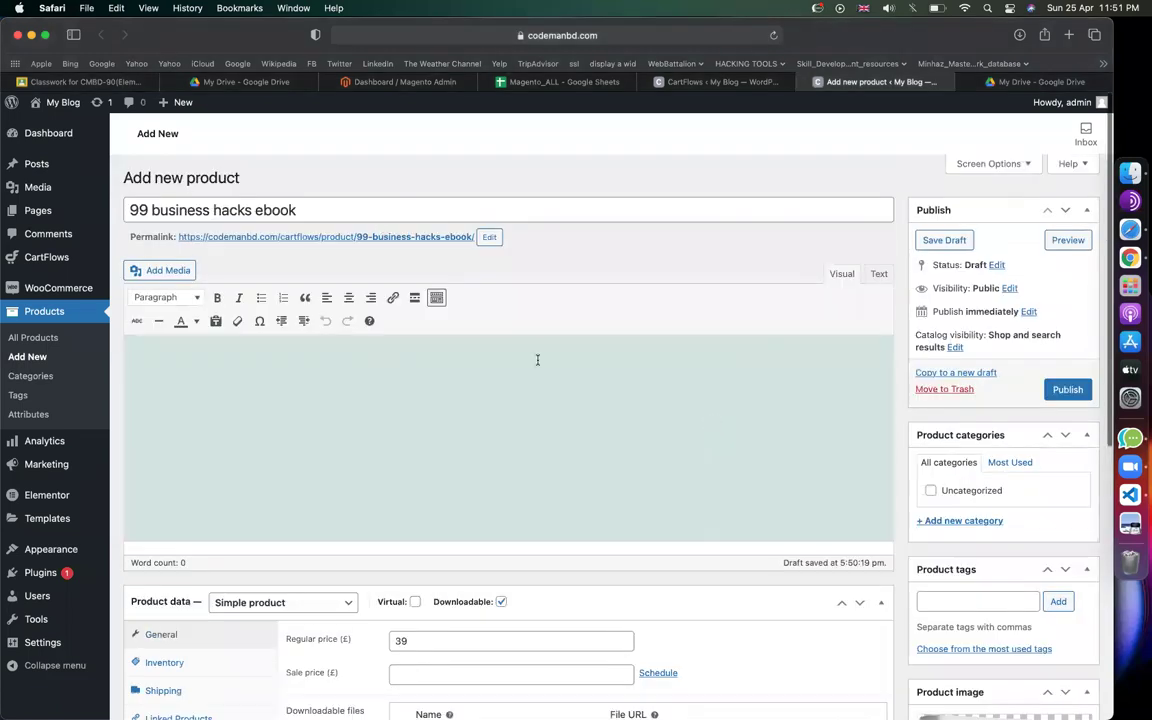
scroll(537, 360, "down", 5)
scroll(463, 527, "up", 1)
left_click(463, 527)
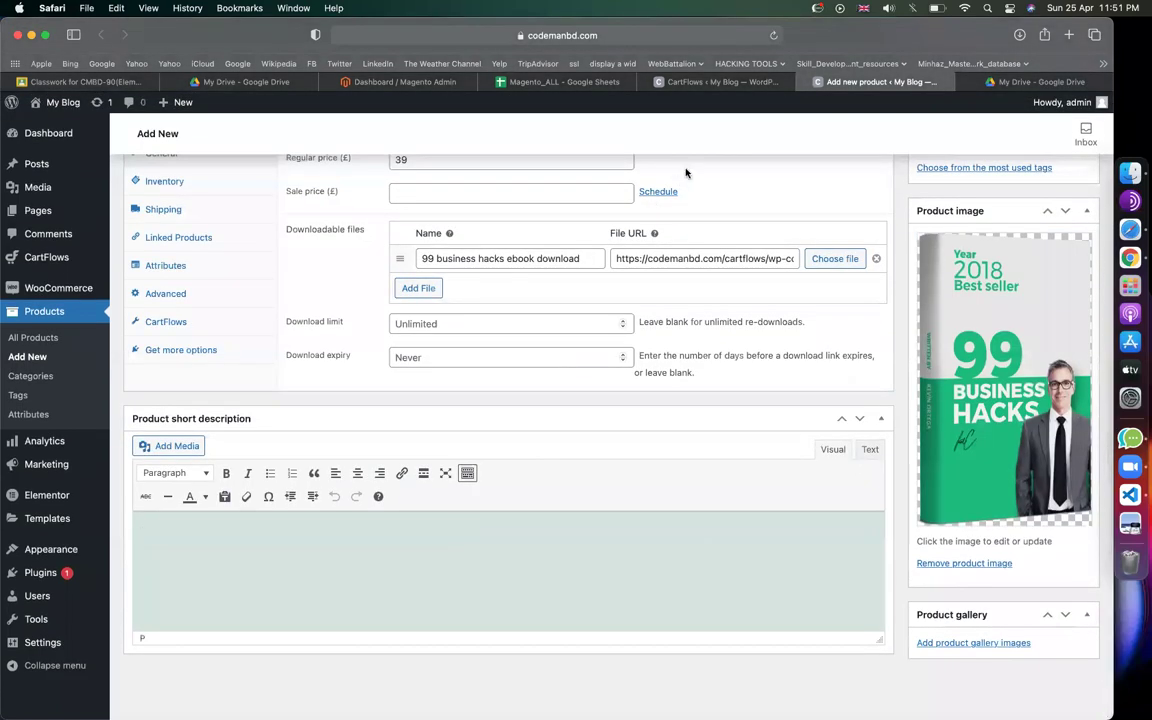
type("99 business hacks ebook")
- Check the product details and publish the product
scroll(609, 401, "up", 5)
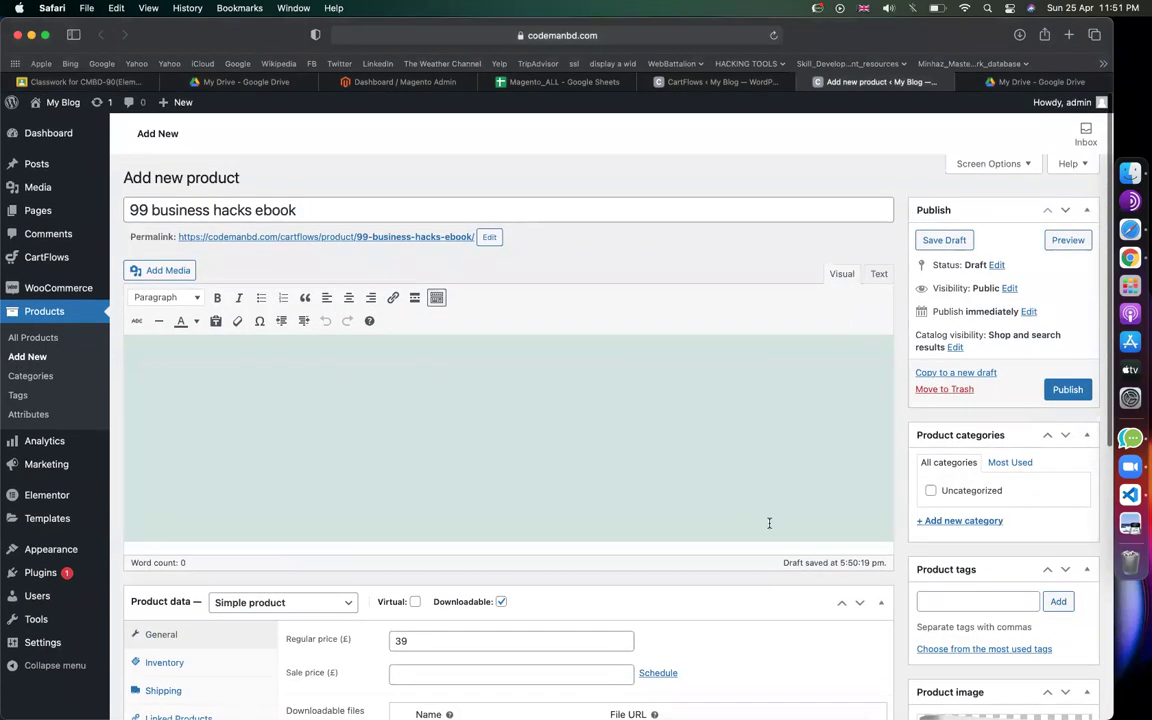
scroll(689, 407, "down", 3)
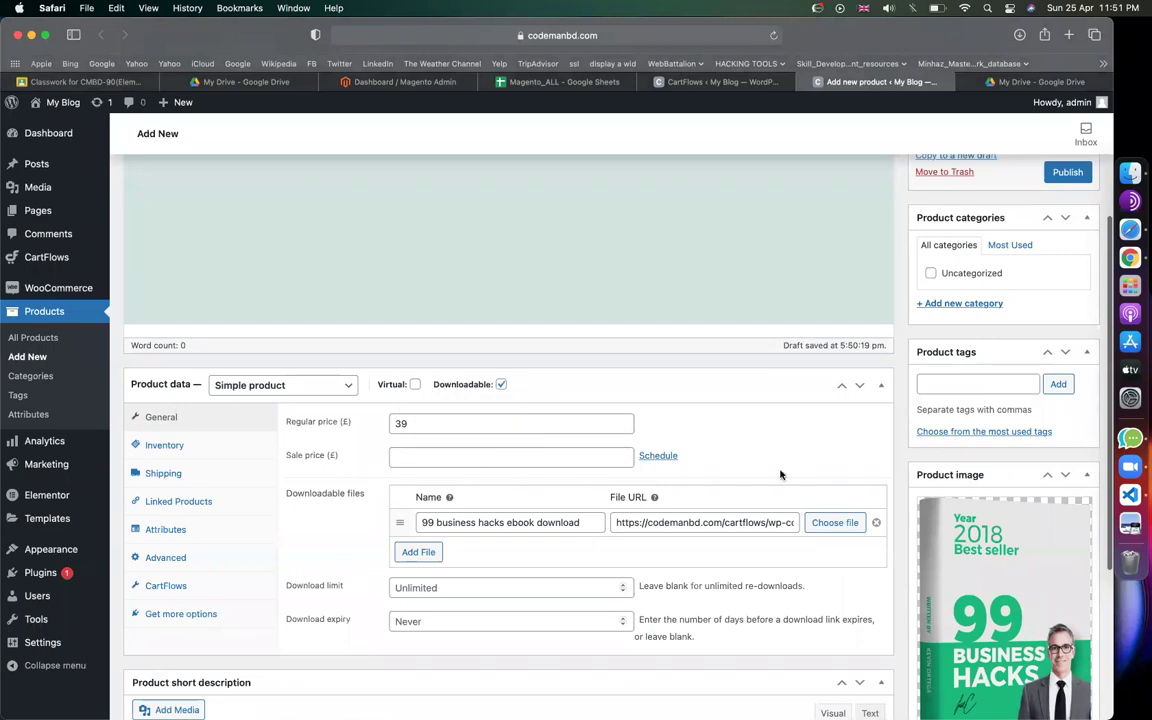
scroll(781, 474, "up", 3)
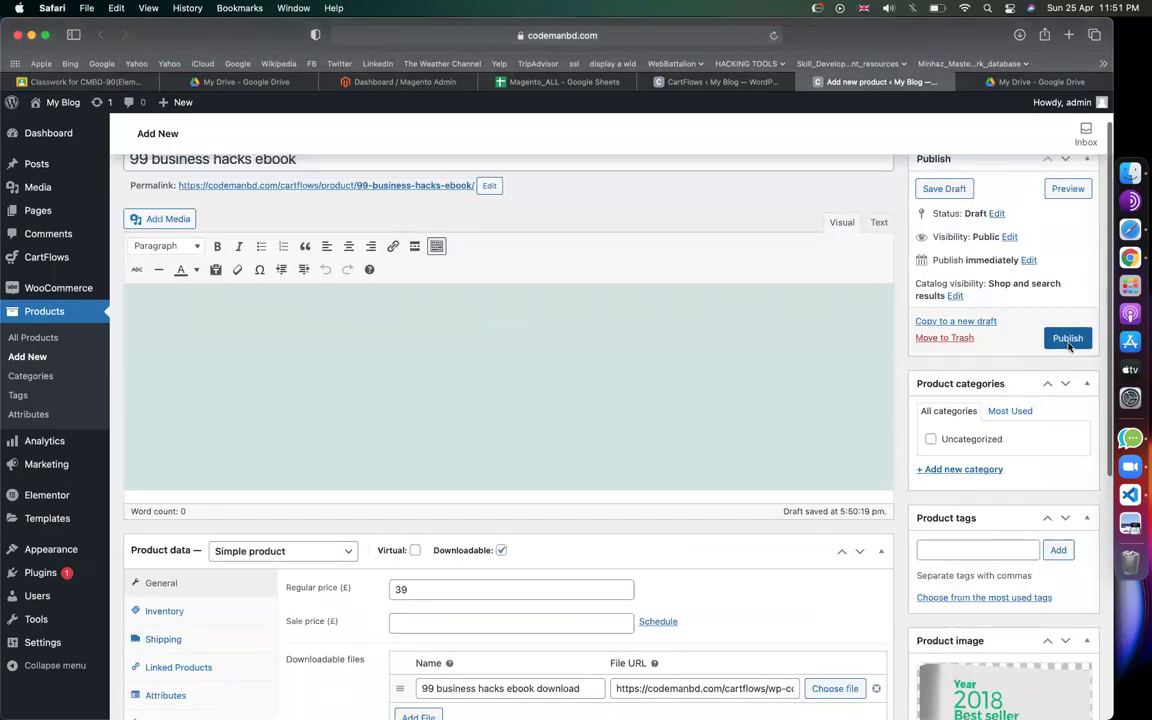
left_click(1067, 339)
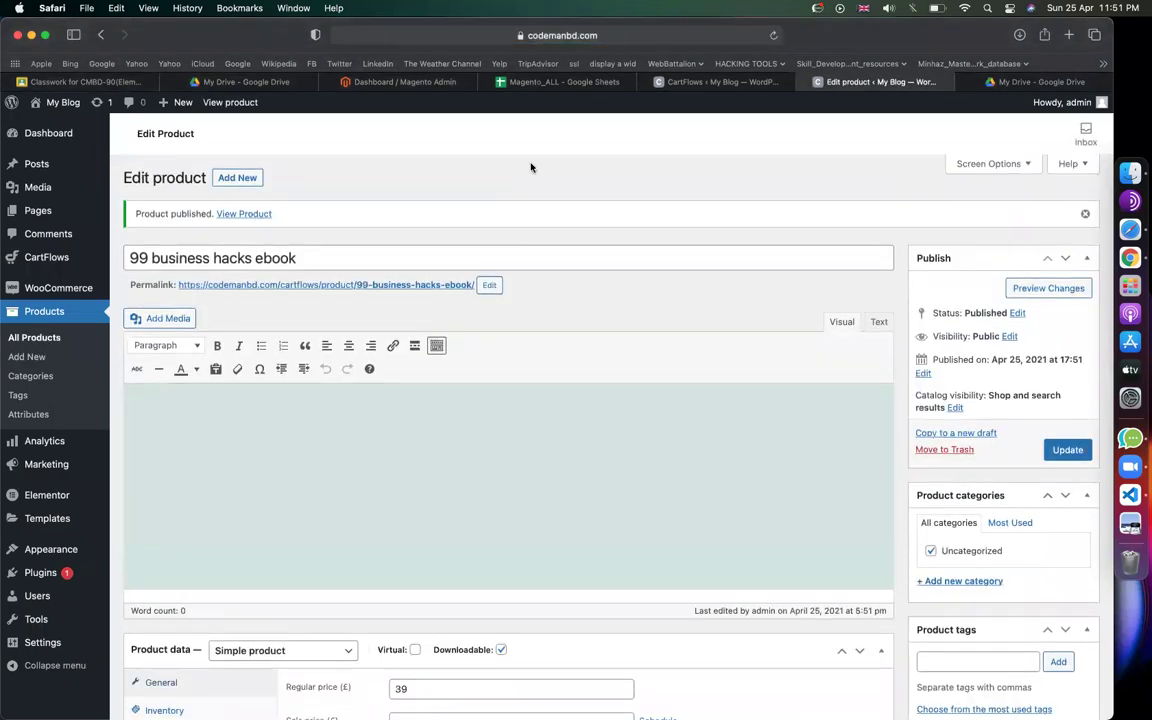
- Copy the published product's name and start another new product named "99 business hacks ebook with Audio"
scroll(307, 288, "down", 1)
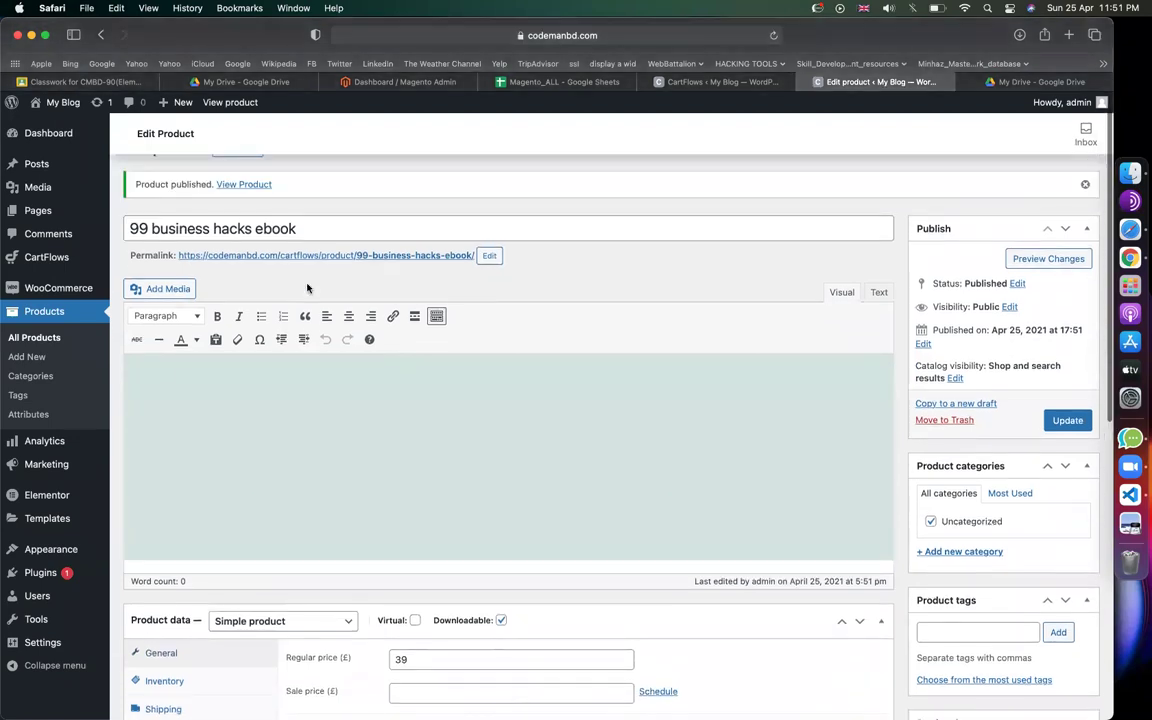
triple_click(340, 220)
key("super+c")
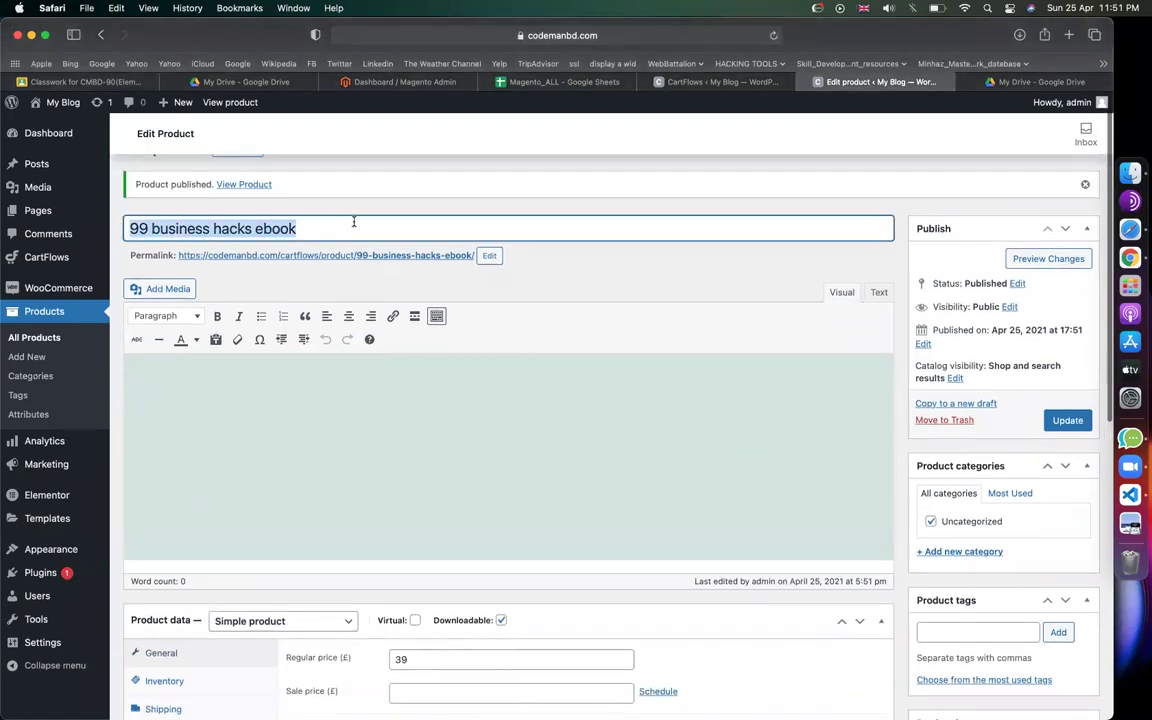
scroll(354, 222, "up", 1)
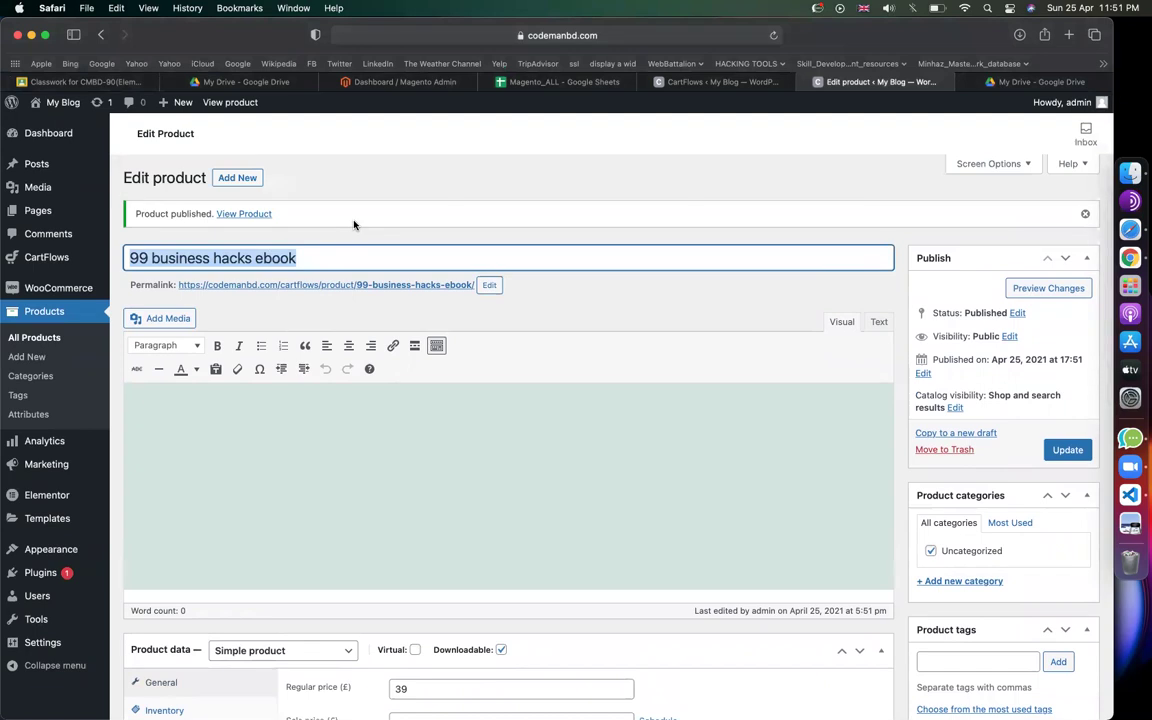
scroll(479, 408, "down", 6)
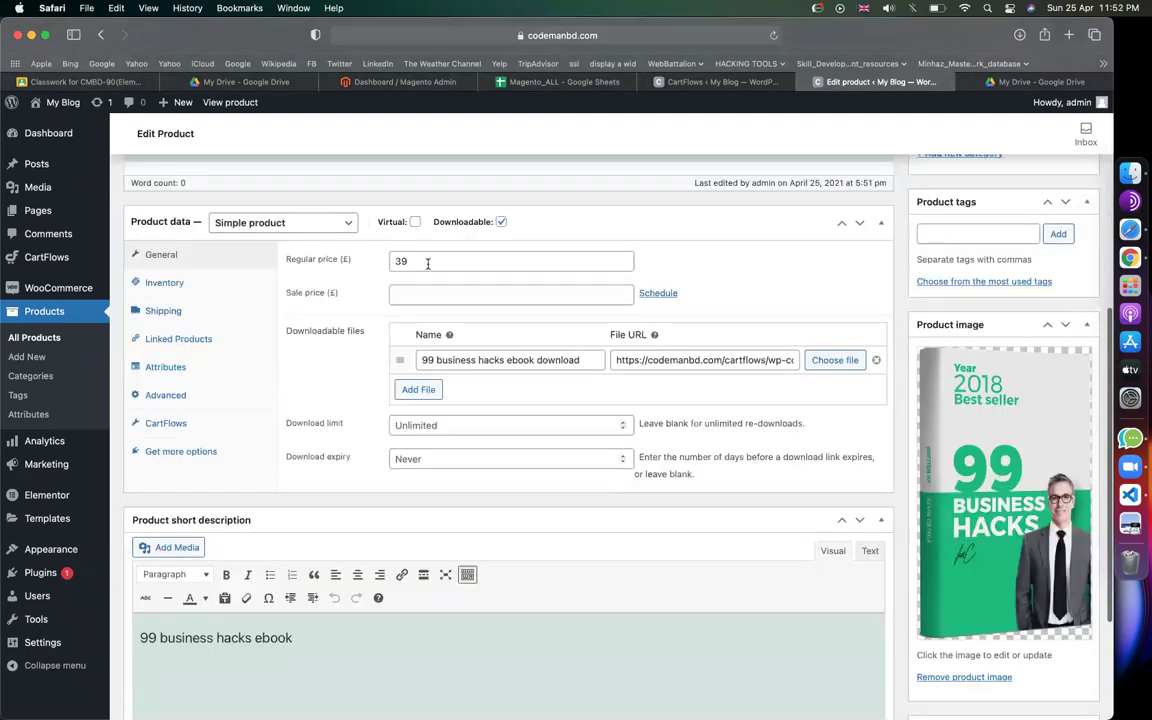
scroll(340, 265, "up", 6)
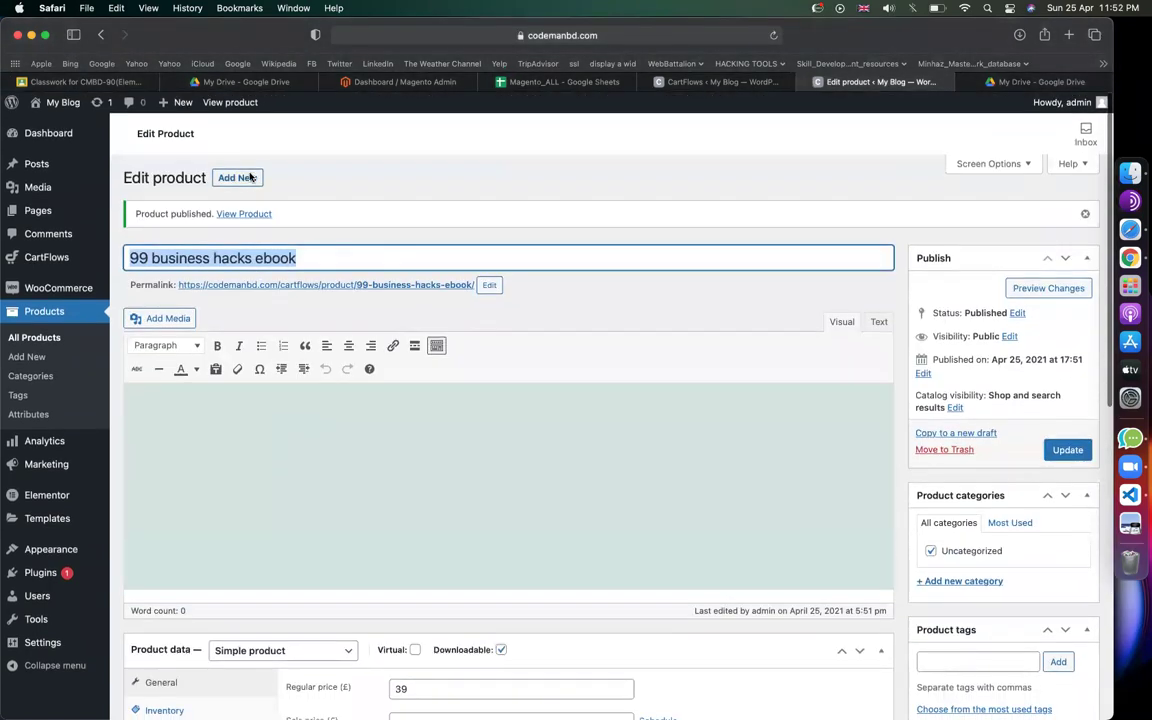
left_click(246, 177)
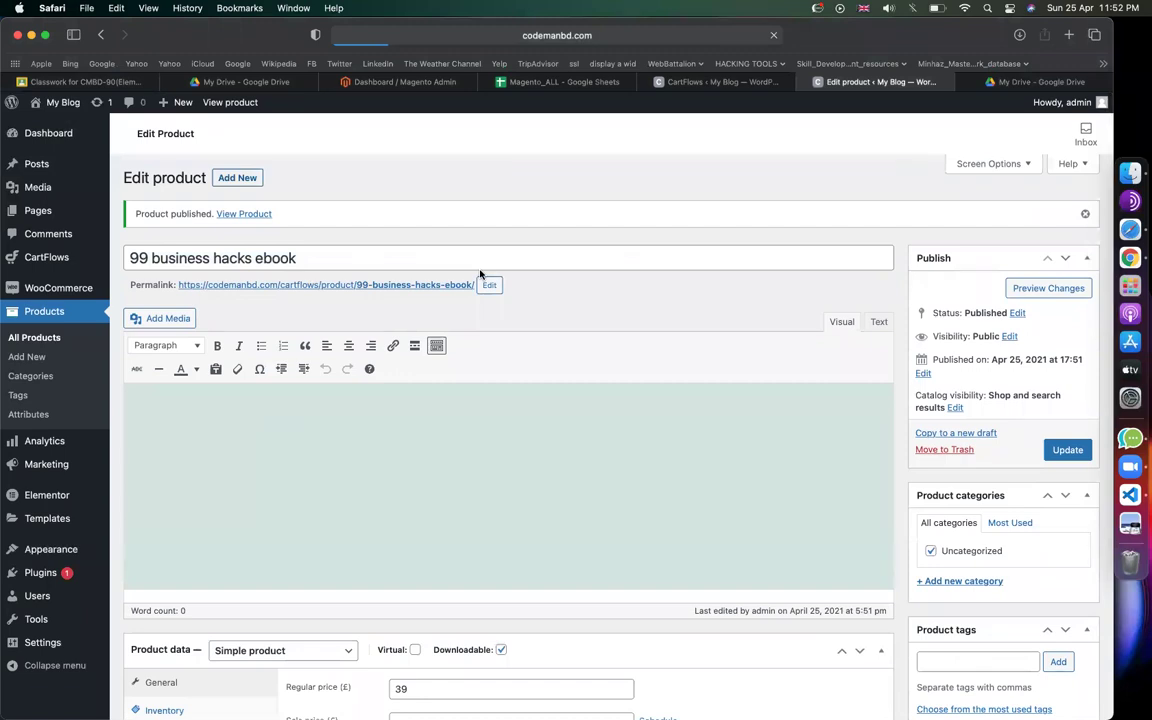
key("super+v")
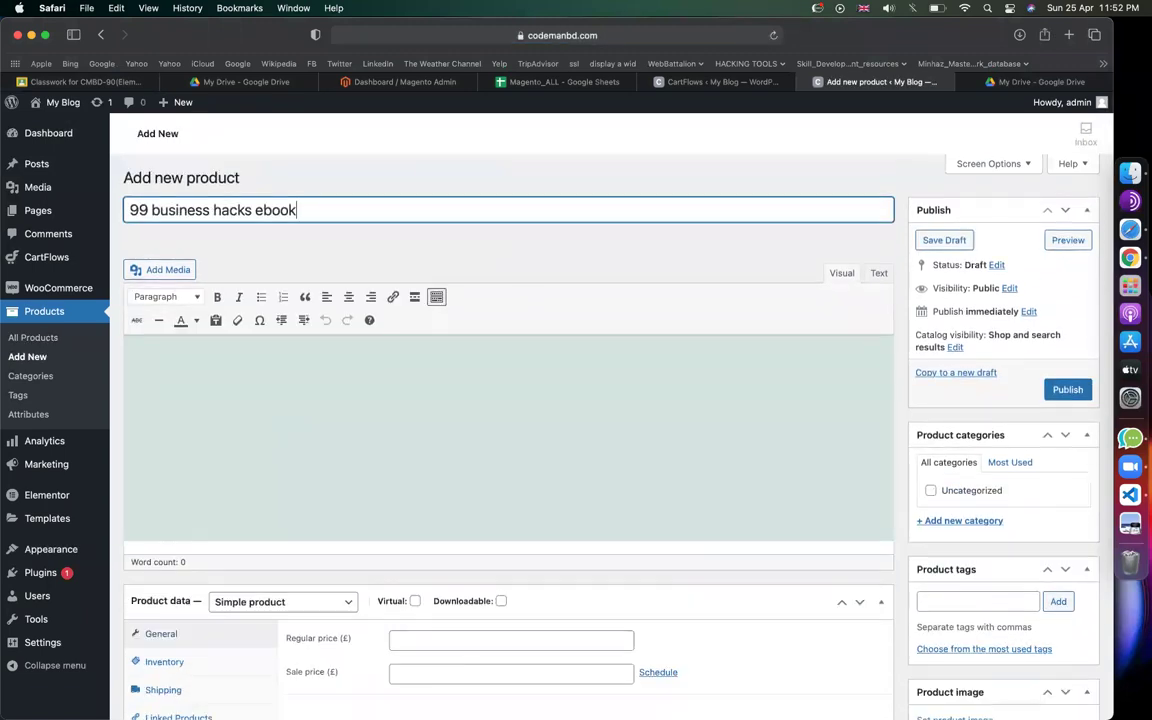
type("with Audio")
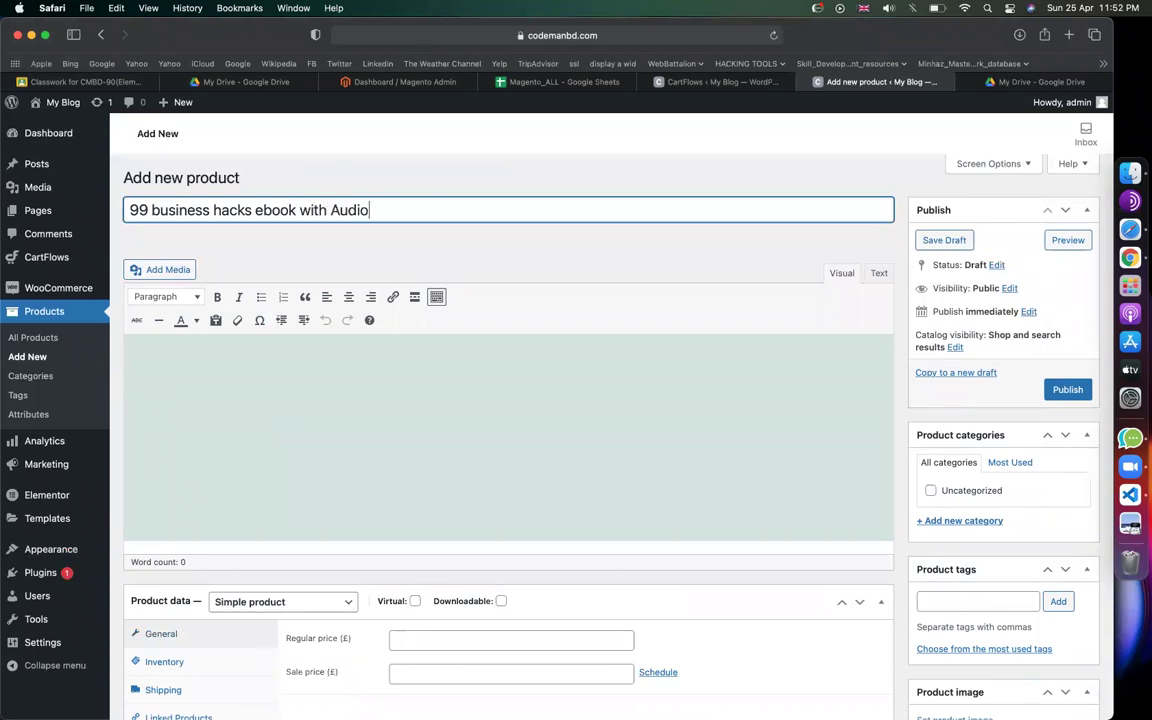
- Set the regular price of the audio ebook product to £59
scroll(723, 407, "down", 5)
left_click(456, 330)
type("59")
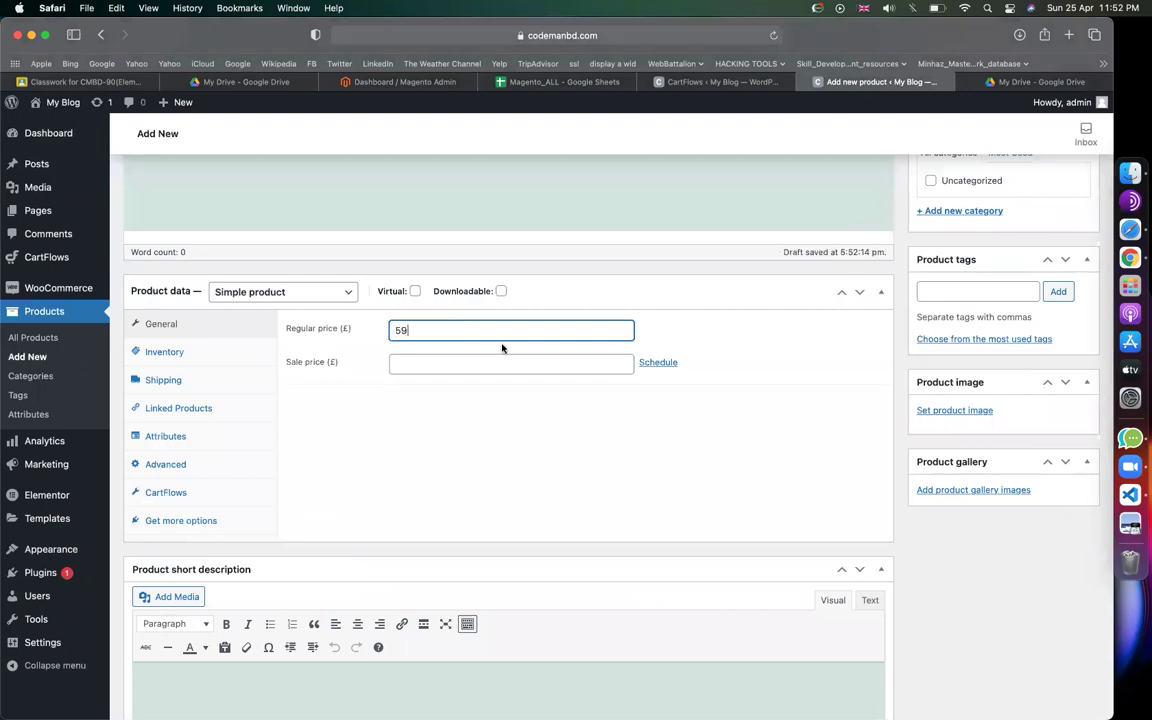
right_click(539, 375)
left_click(1010, 429)
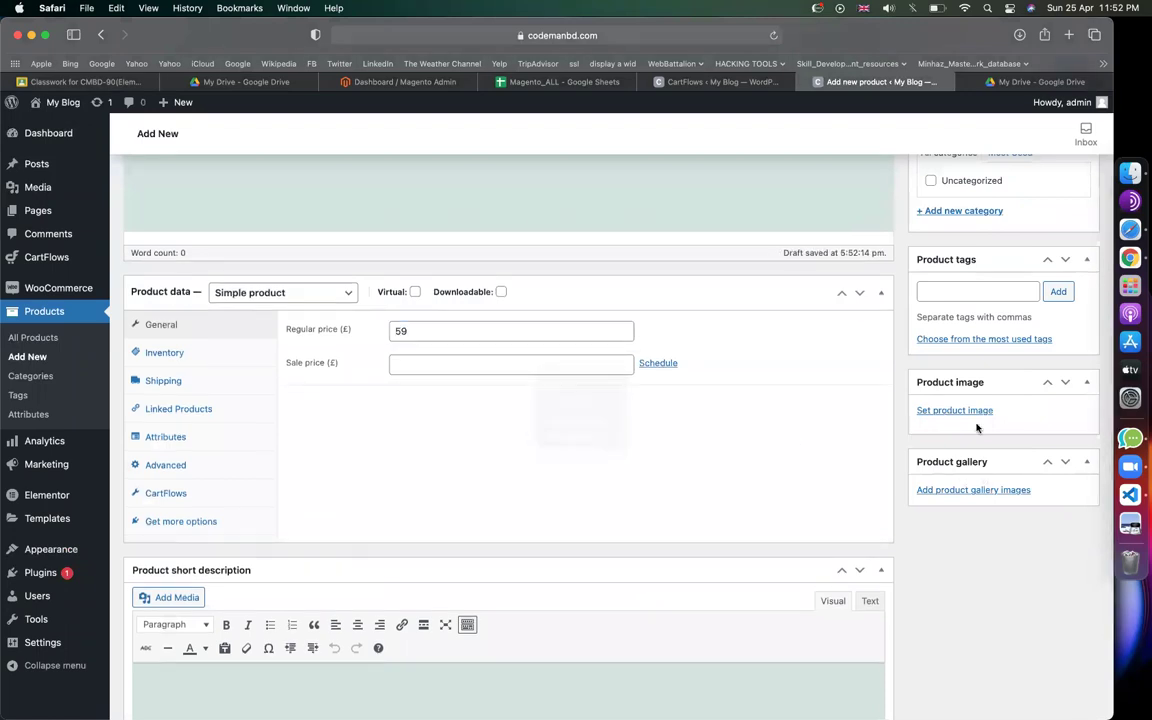
- Set the three-book 99 Business Hacks mockup from the media library as the product image and mark the product as downloadable
left_click(935, 410)
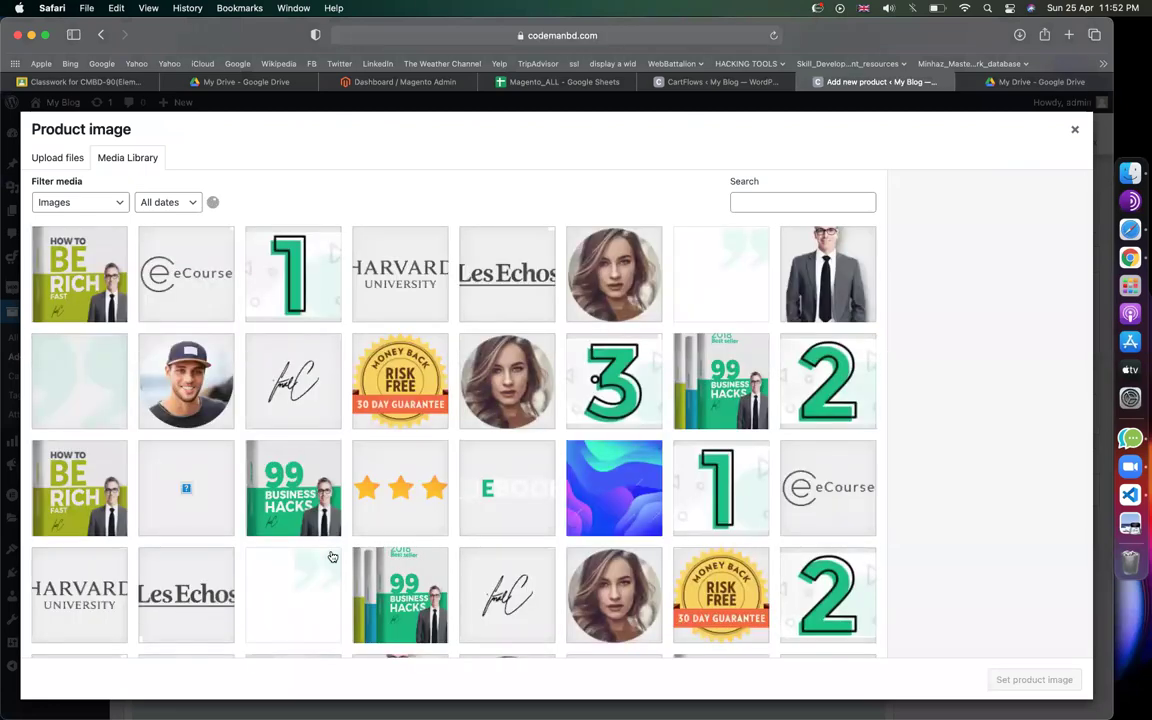
left_click(389, 601)
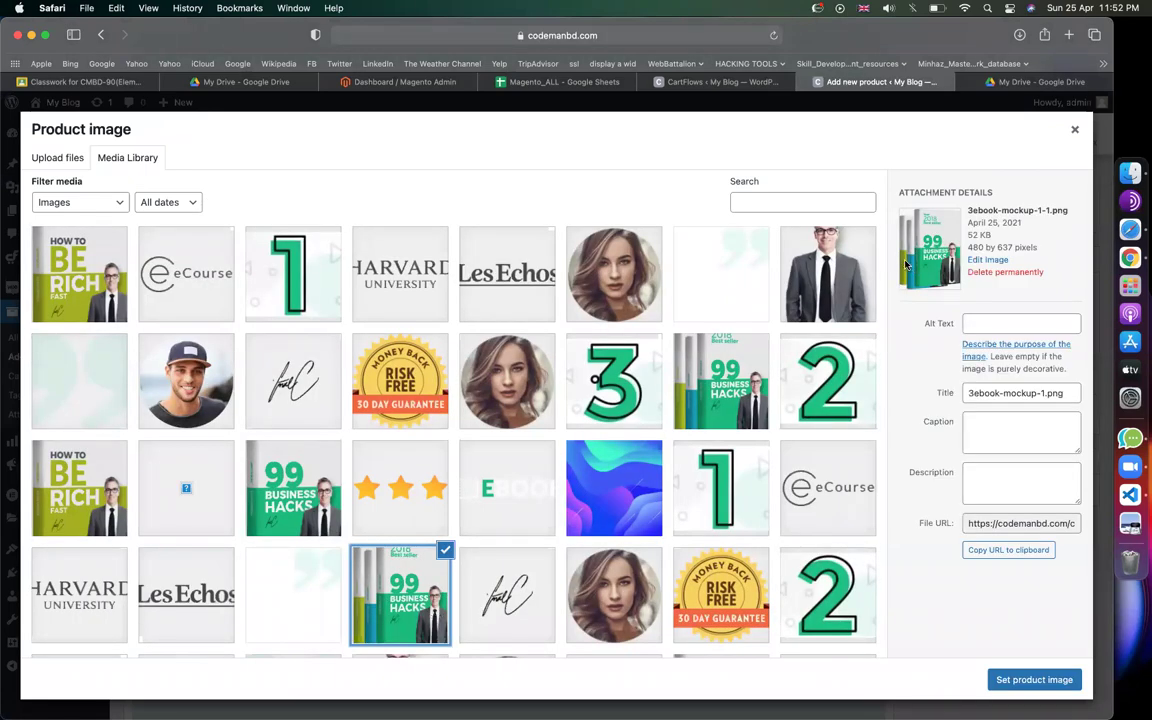
left_click(1032, 681)
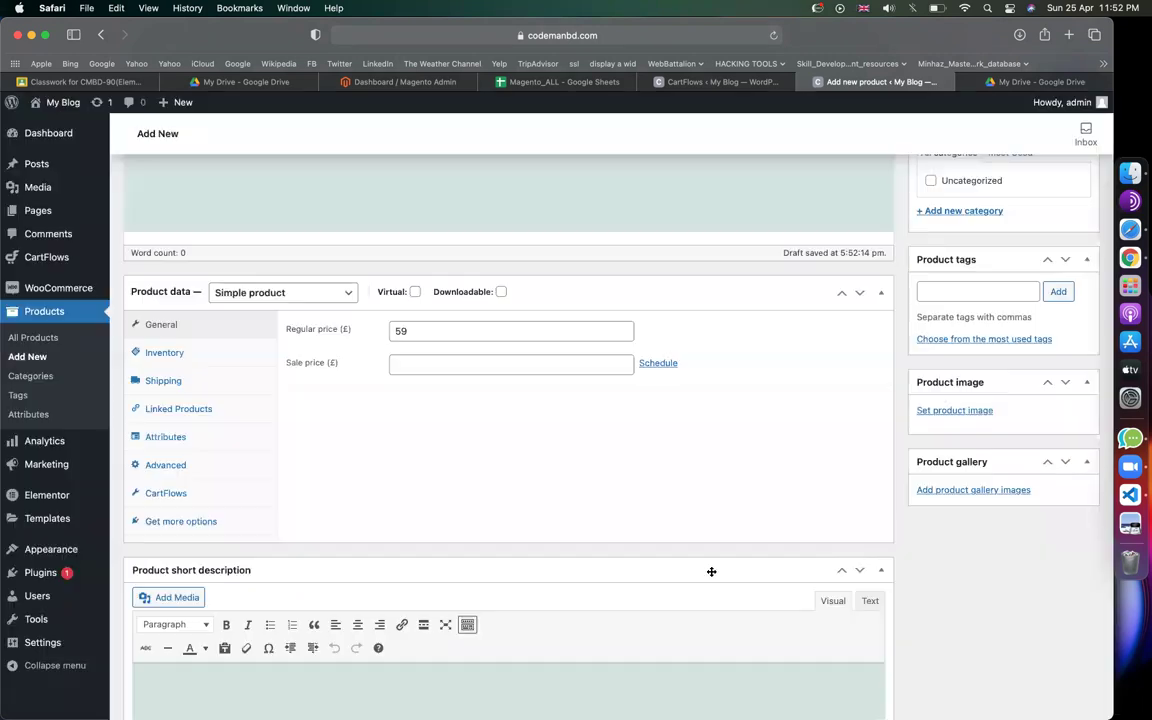
left_click(501, 292)
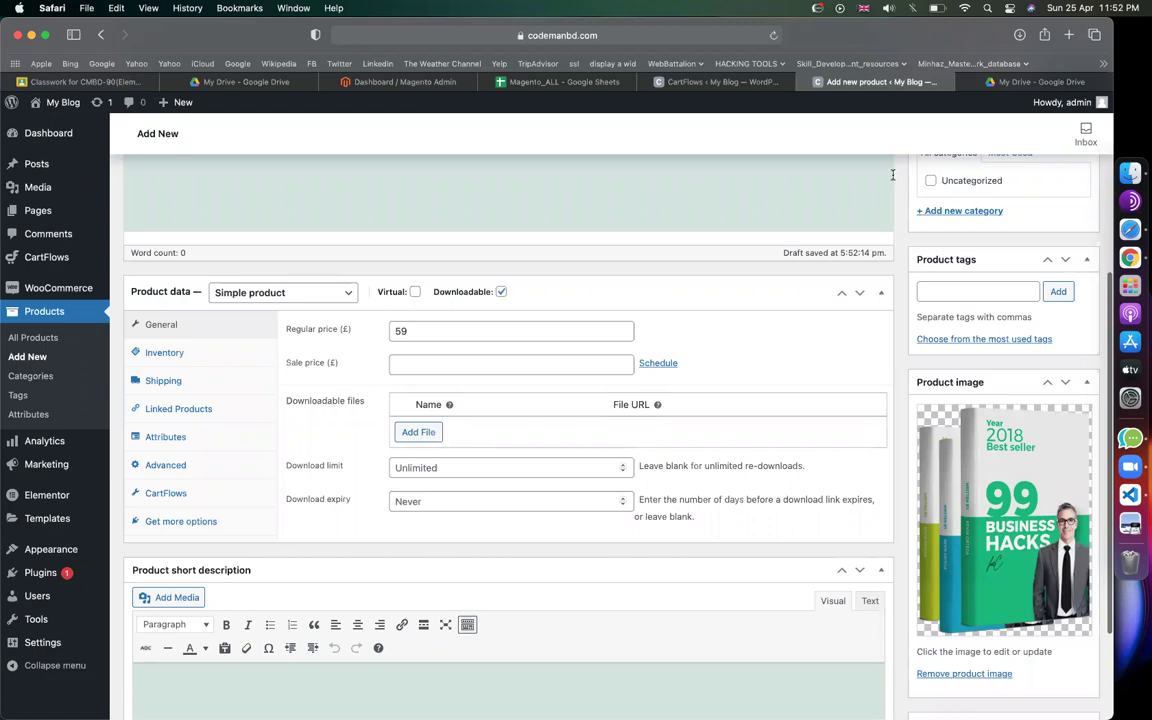
- Switch to Google Drive and copy the share link of the "security live" folder
left_click(1018, 81)
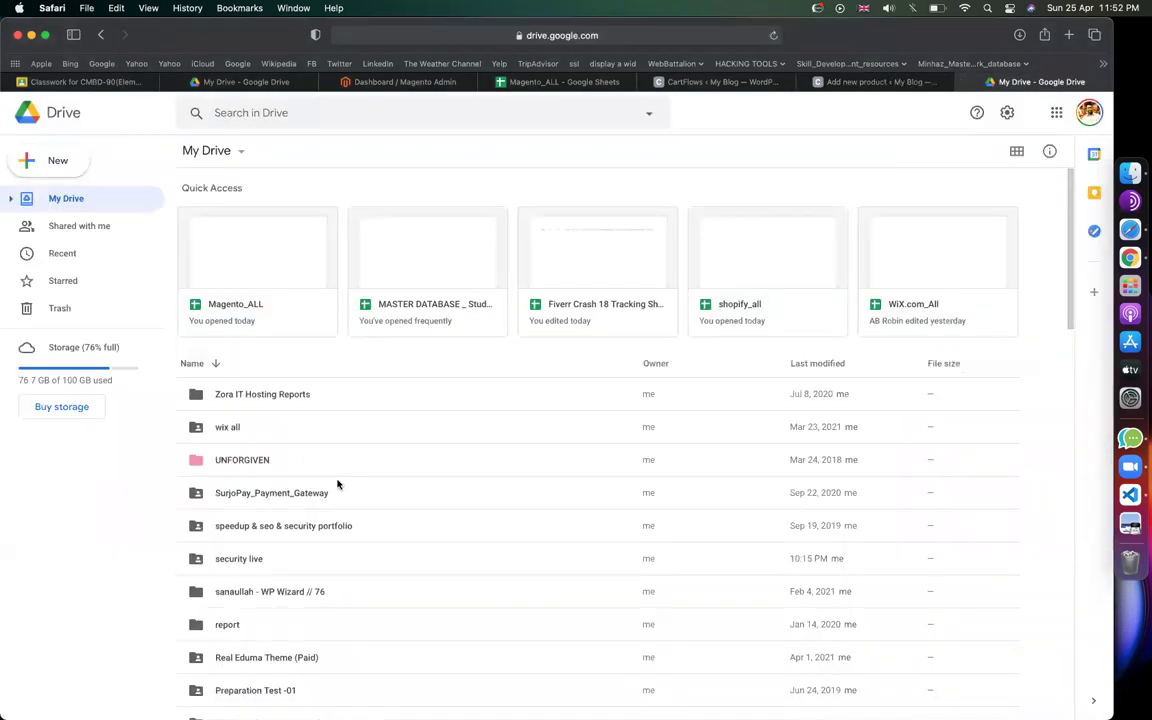
scroll(337, 481, "down", 3)
right_click(209, 489)
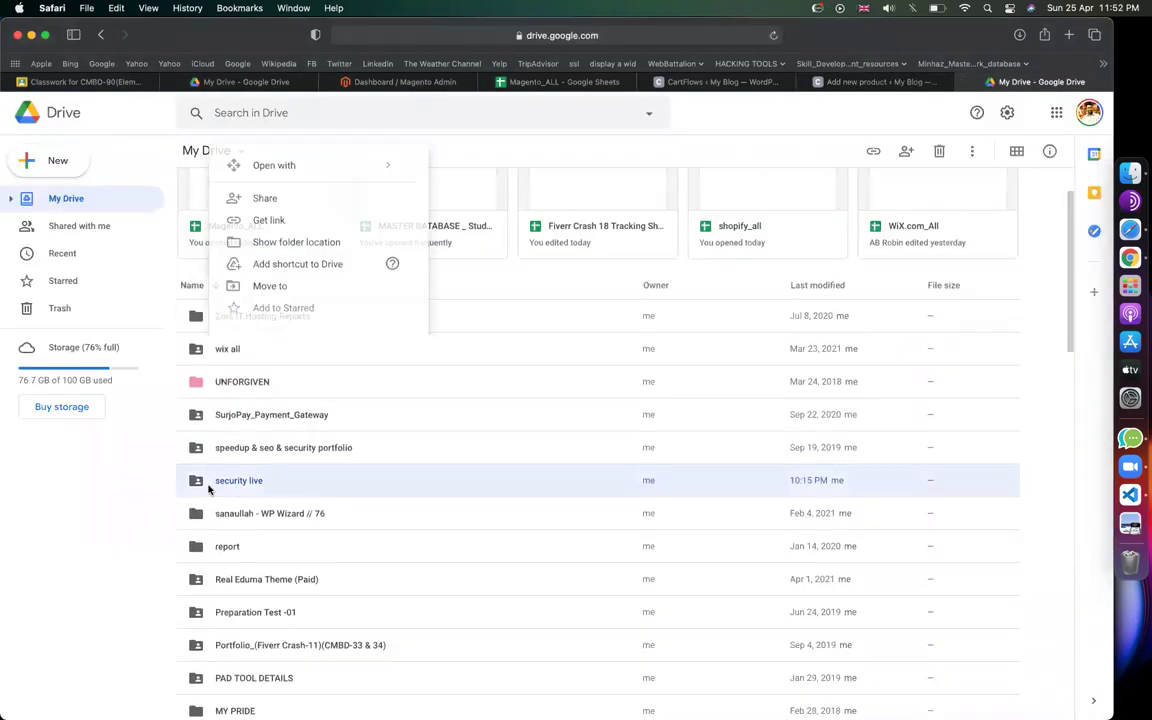
left_click(270, 223)
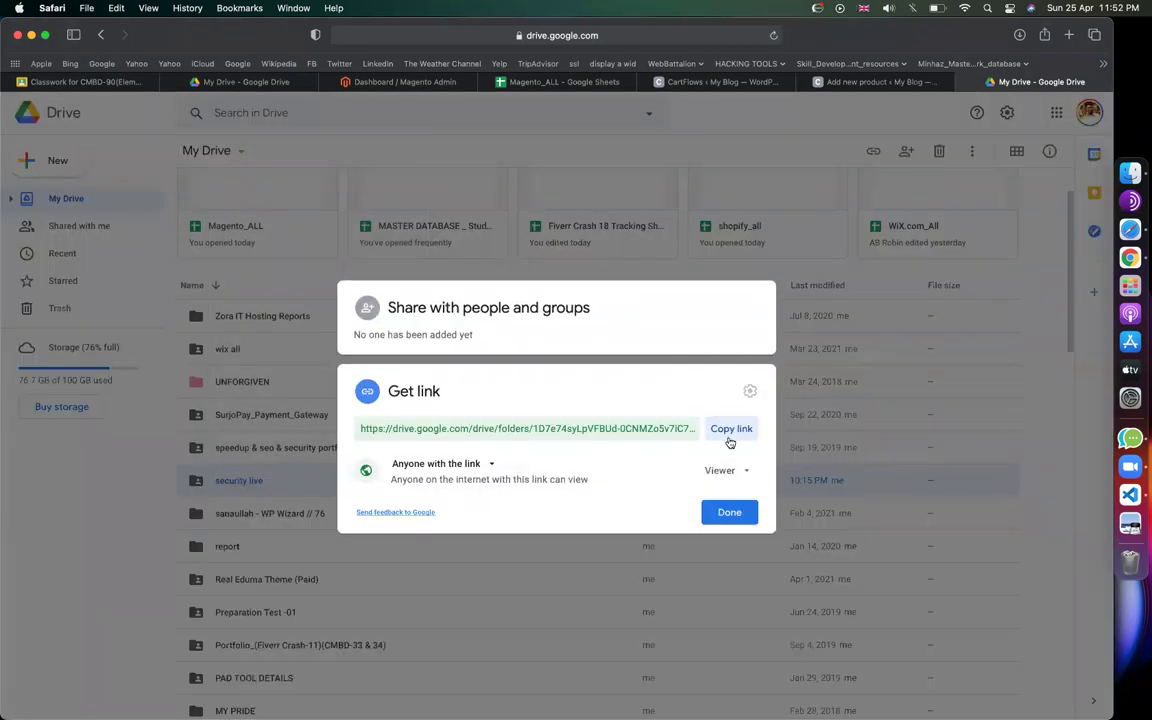
left_click(729, 512)
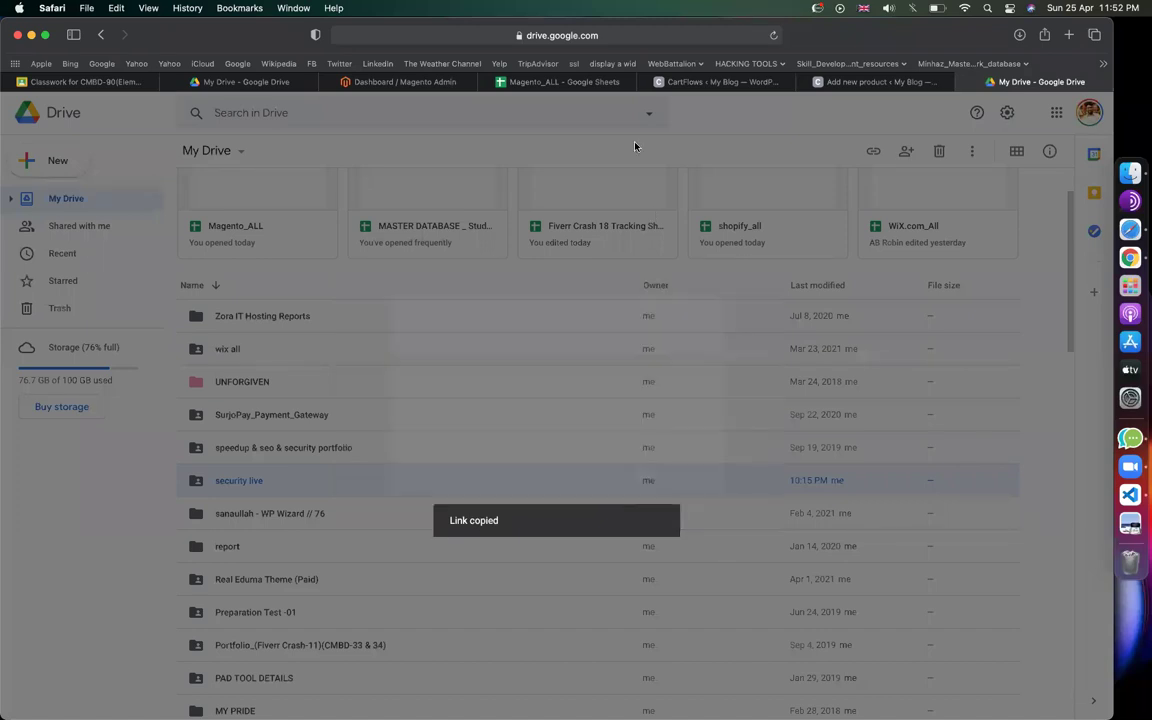
- Return to the audio ebook product and add a downloadable file using the copied Google Drive folder link as its URL
left_click(716, 82)
left_click(845, 82)
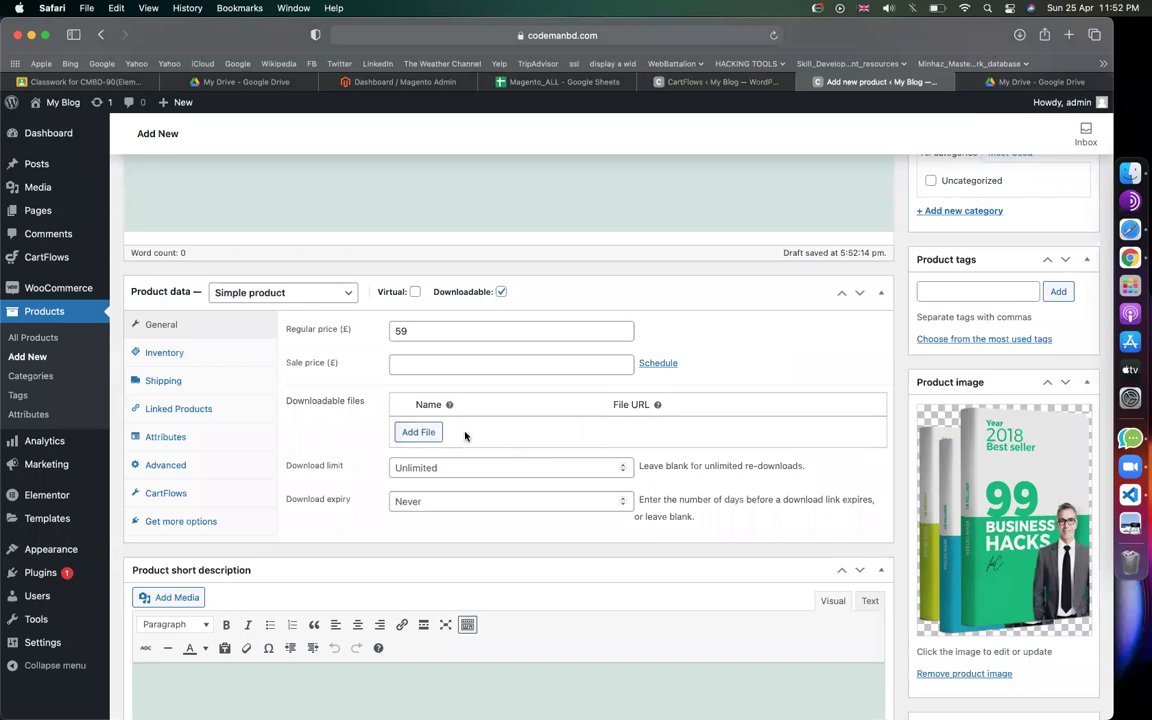
left_click(420, 434)
left_click(702, 435)
key("super+v")
- Copy the product title and name the downloadable file "99 business hacks ebook with Audio download"
key("Return")
triple_click(422, 206)
scroll(422, 206, "down", 5)
scroll(422, 206, "down", 7)
left_click(545, 262)
key("super+v")
type("download")
left_click(560, 307)
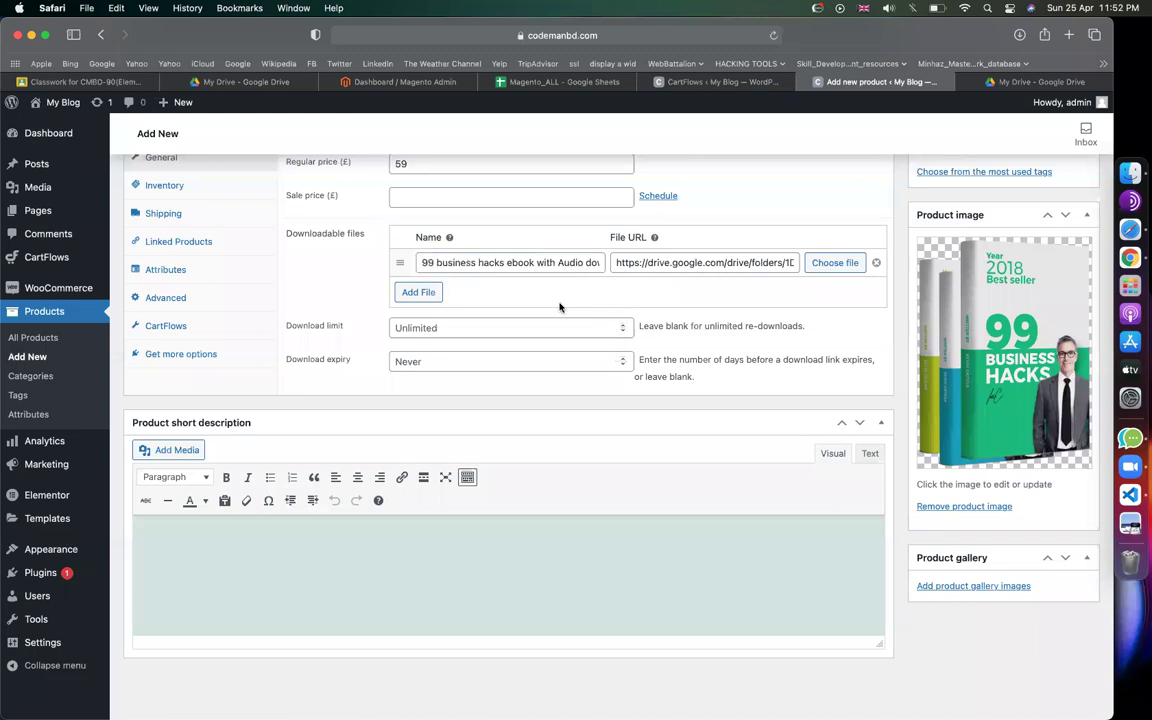
- Review the audio ebook product's data and publish the product
scroll(445, 386, "up", 1)
scroll(446, 388, "down", 1)
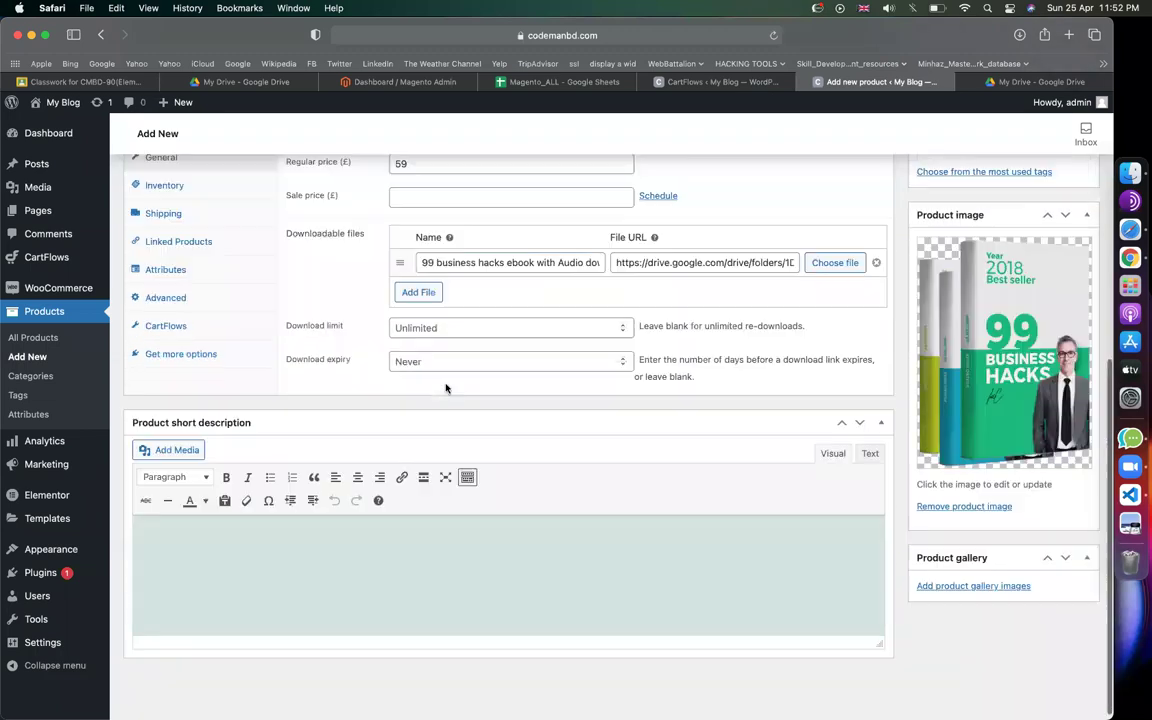
scroll(679, 432, "up", 8)
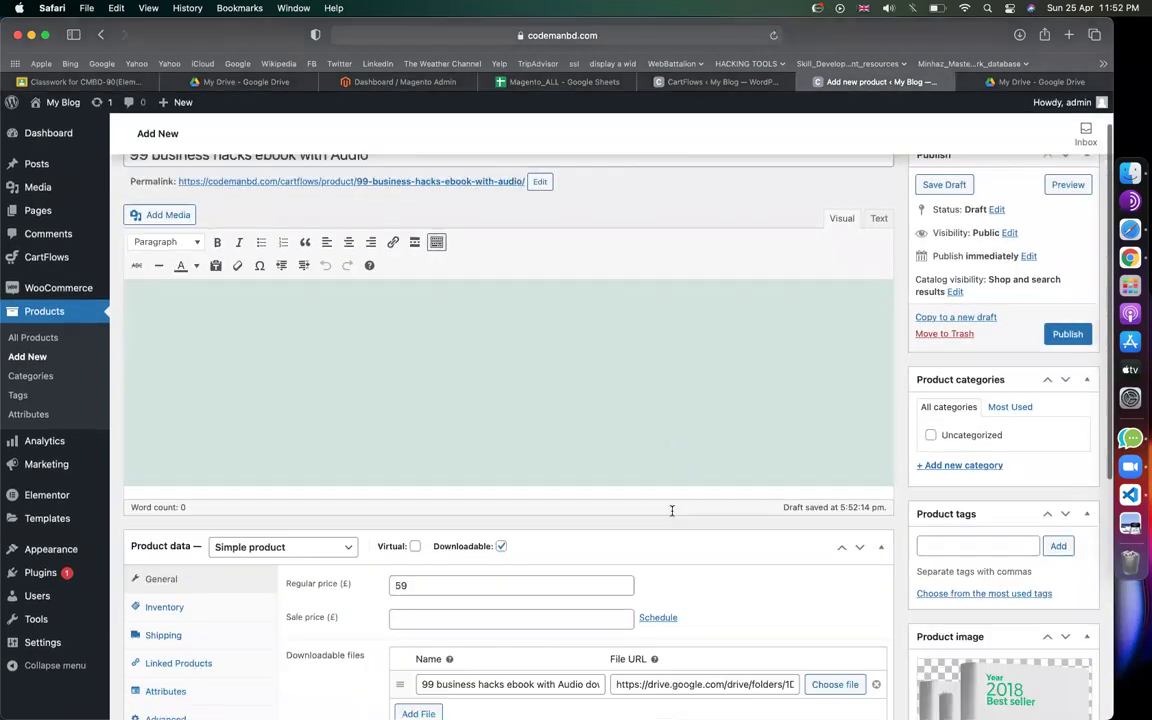
scroll(672, 510, "down", 2)
scroll(980, 330, "up", 3)
left_click(1065, 396)
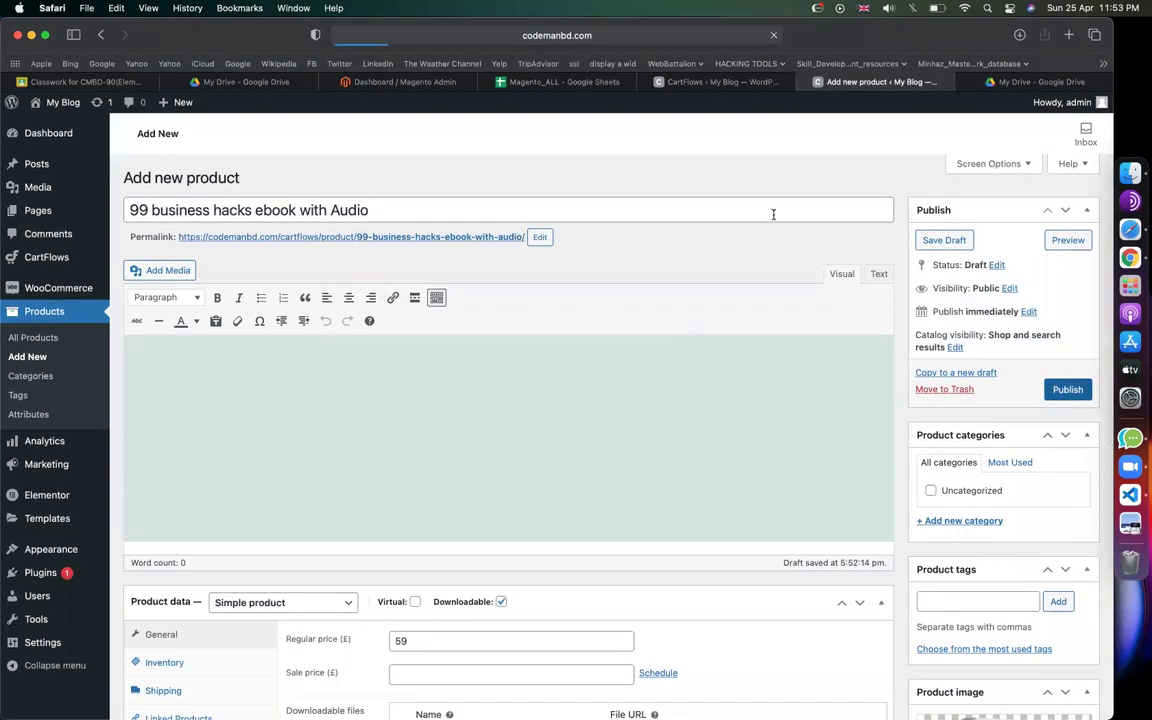
- In the 99 business hacks flow, assign the "99 business hacks ebook" product to the Checkout Page and save its settings
left_click(722, 82)
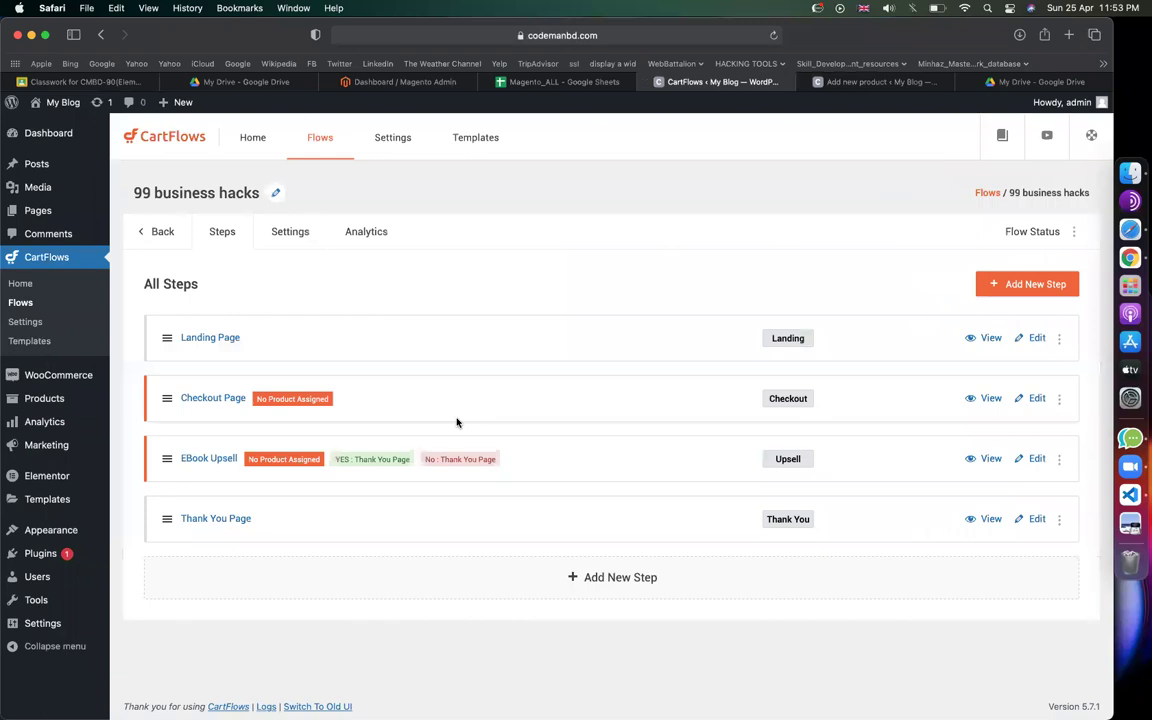
left_click(775, 35)
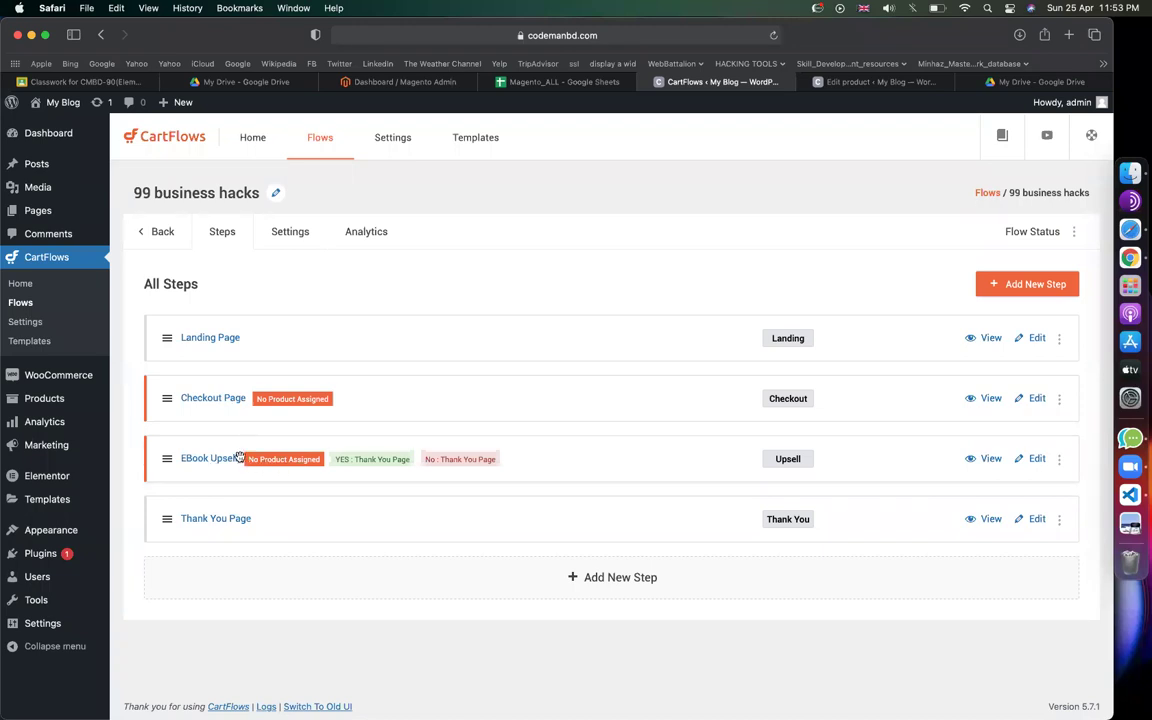
left_click(1038, 399)
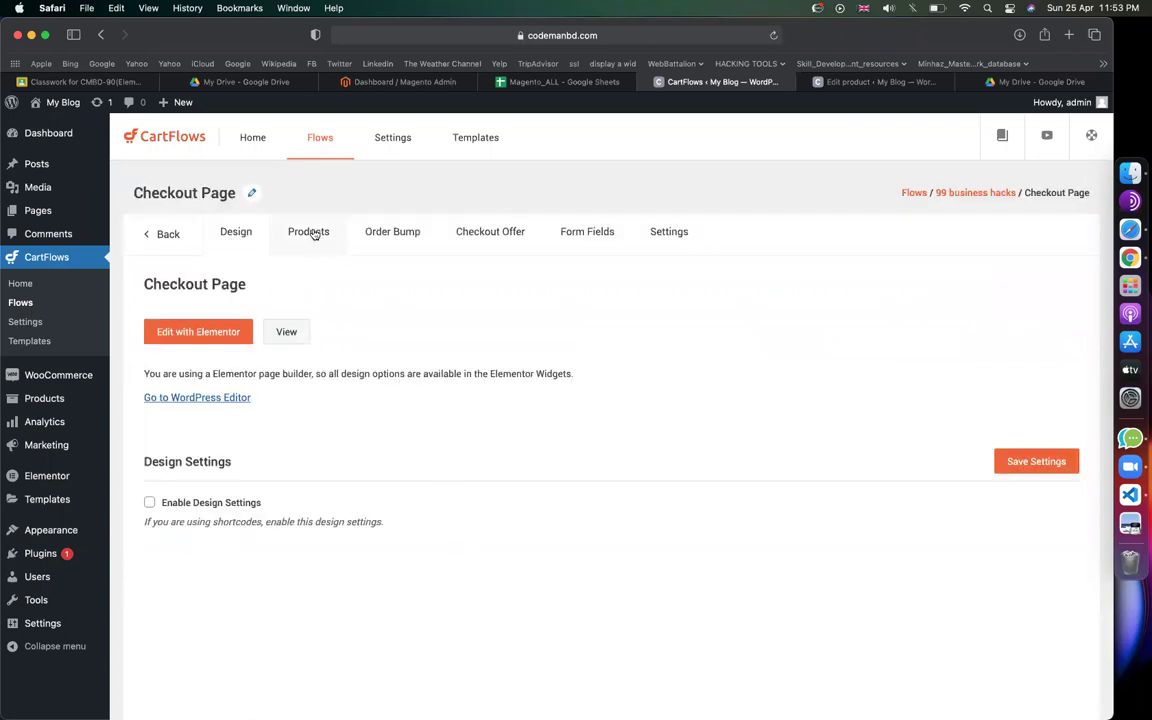
left_click(306, 231)
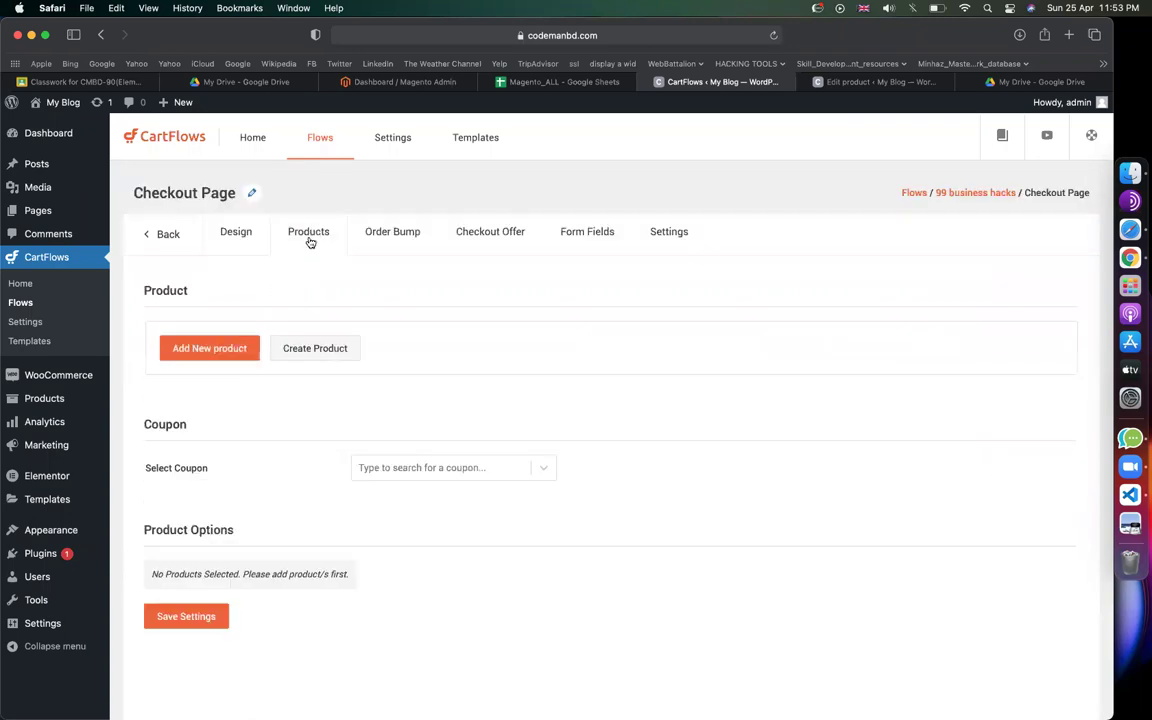
left_click(222, 348)
left_click(421, 428)
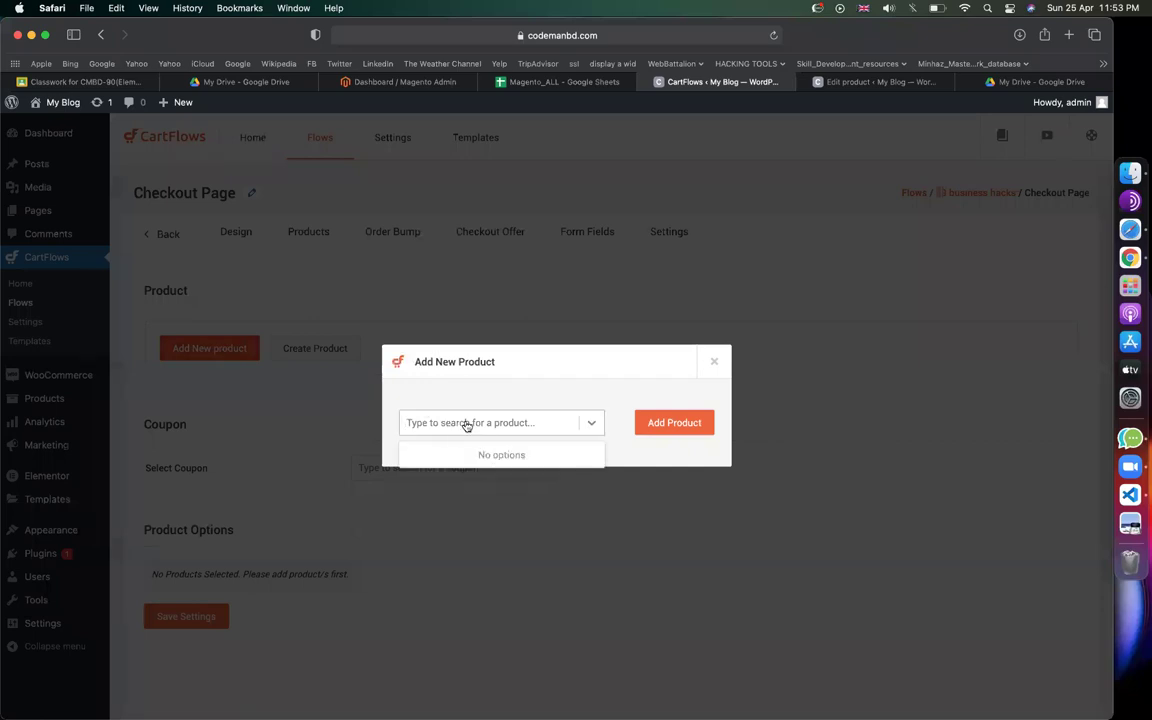
type("99")
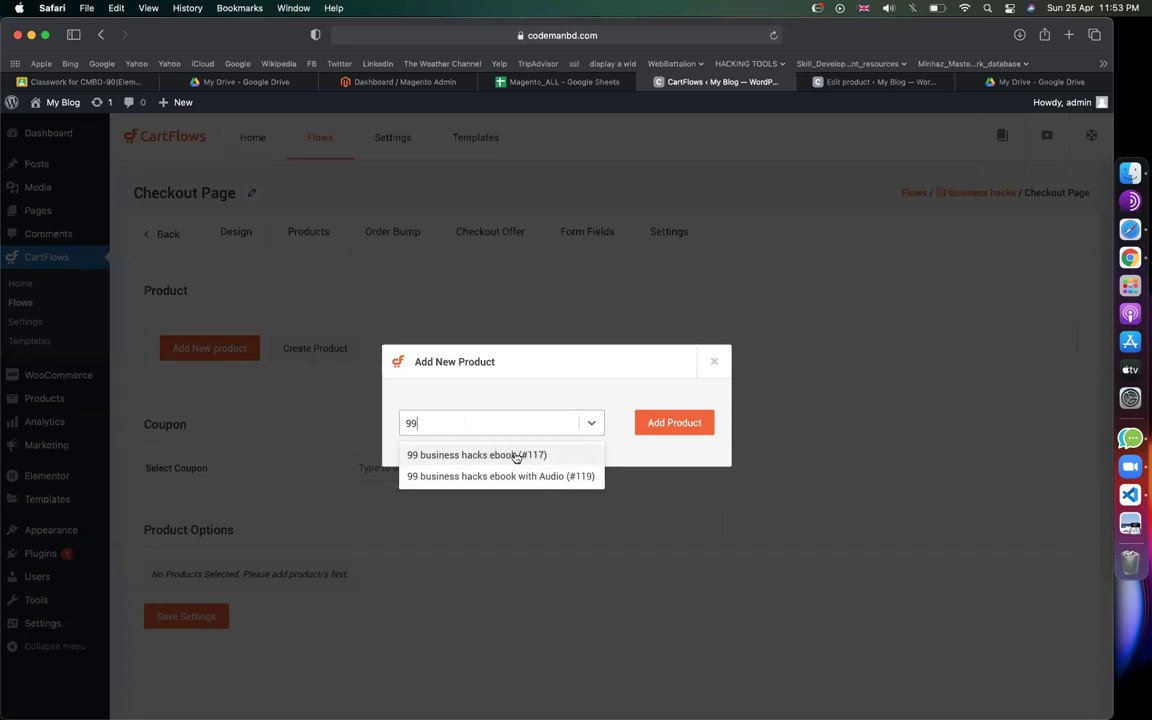
left_click(516, 456)
left_click(659, 430)
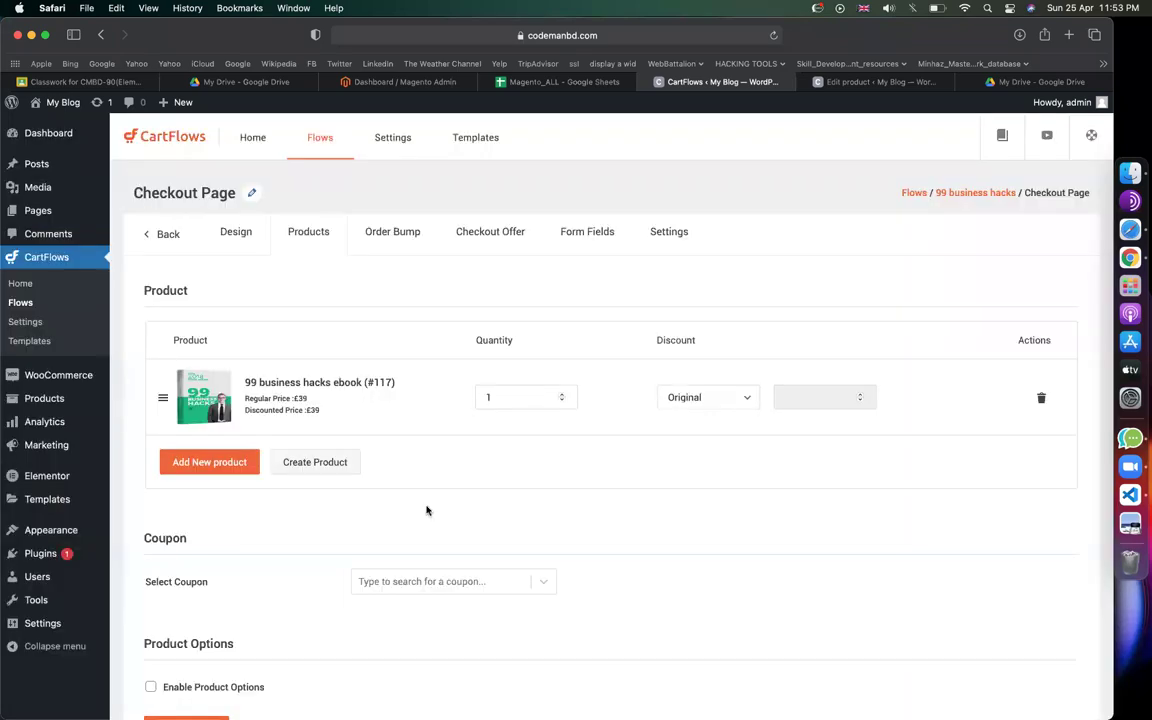
scroll(427, 506, "down", 2)
left_click(185, 620)
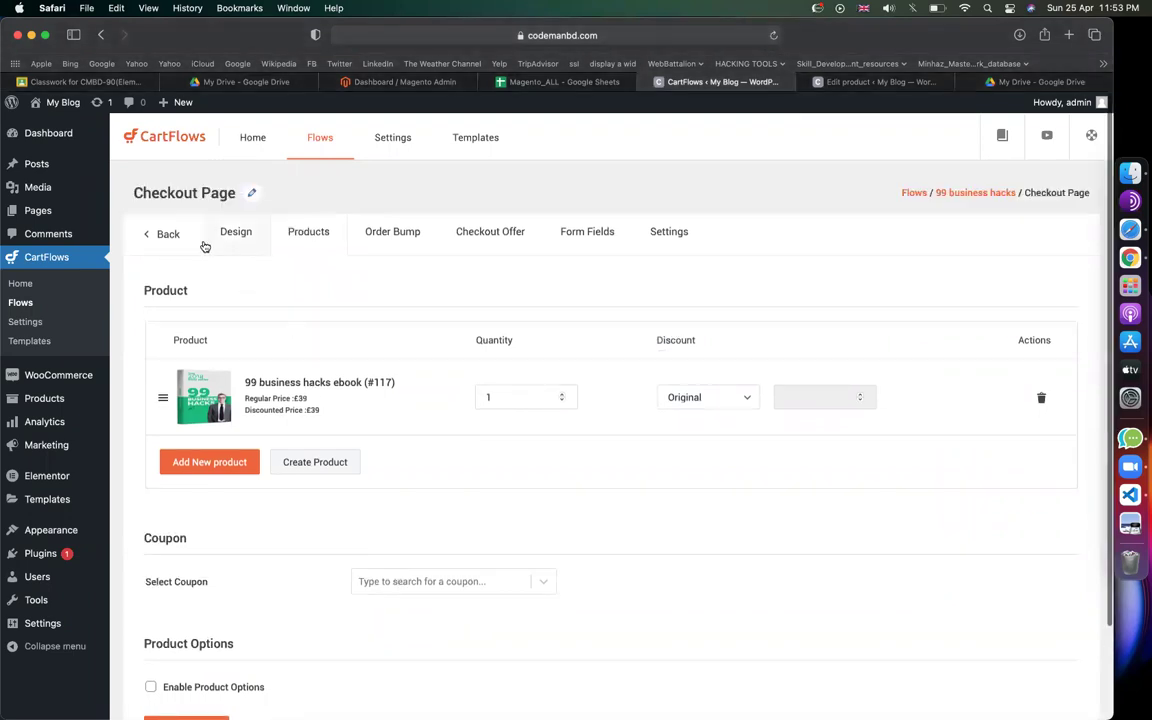
left_click(167, 236)
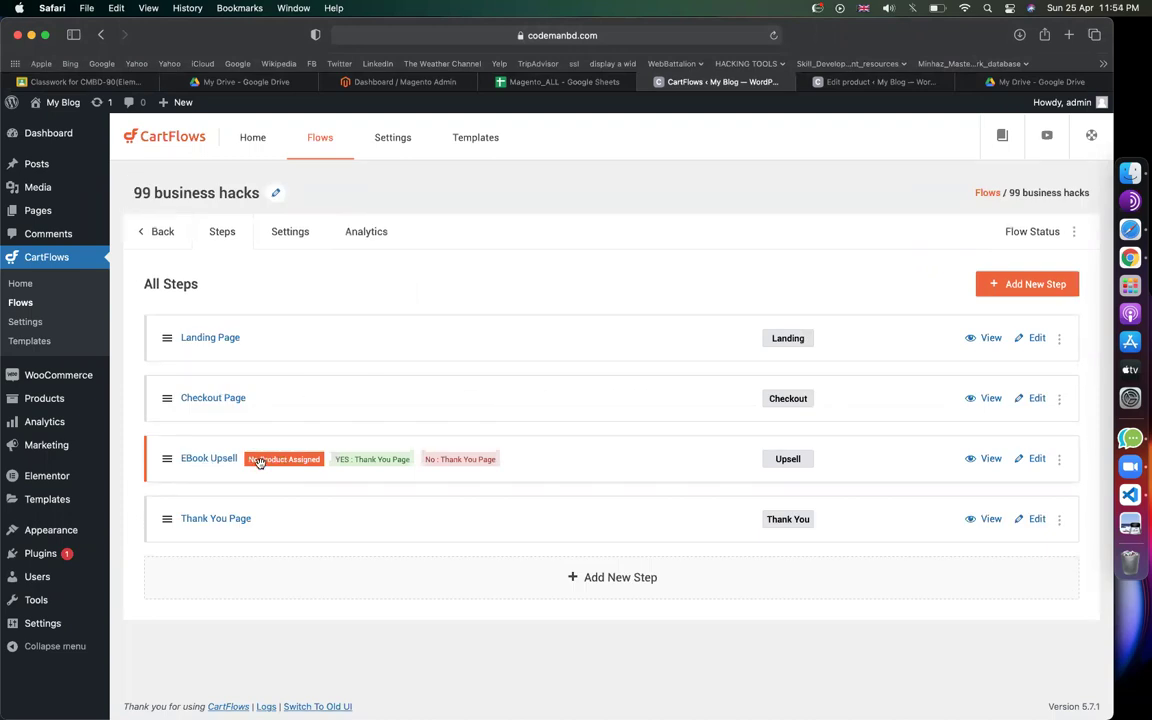
- Select "99 business hacks ebook with Audio" as the product offered by the EBook Upsell step
left_click(1036, 460)
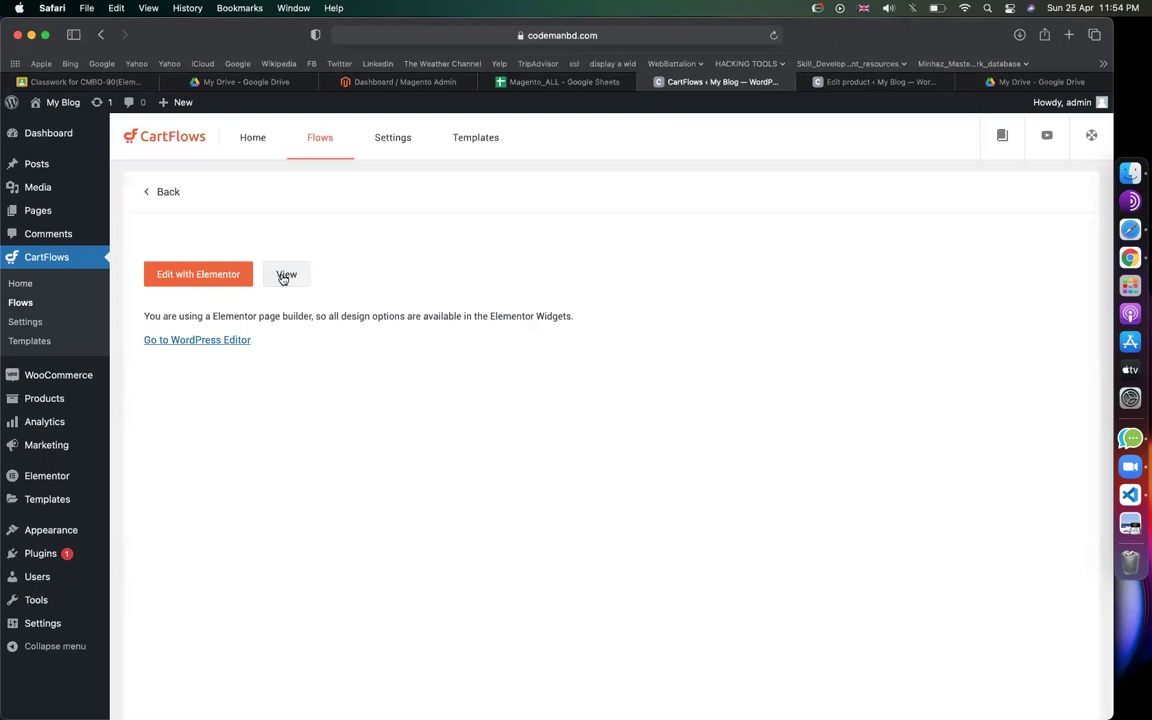
left_click(304, 231)
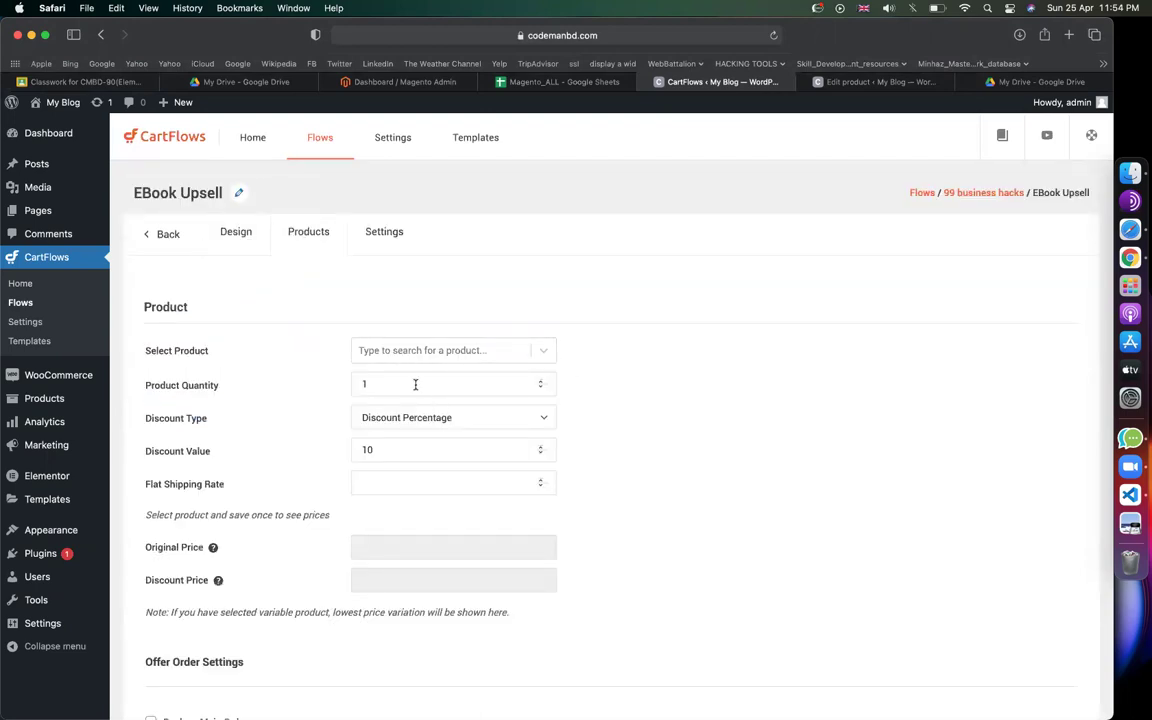
left_click_drag(463, 382, 350, 383)
scroll(674, 437, "down", 2)
scroll(390, 555, "down", 1)
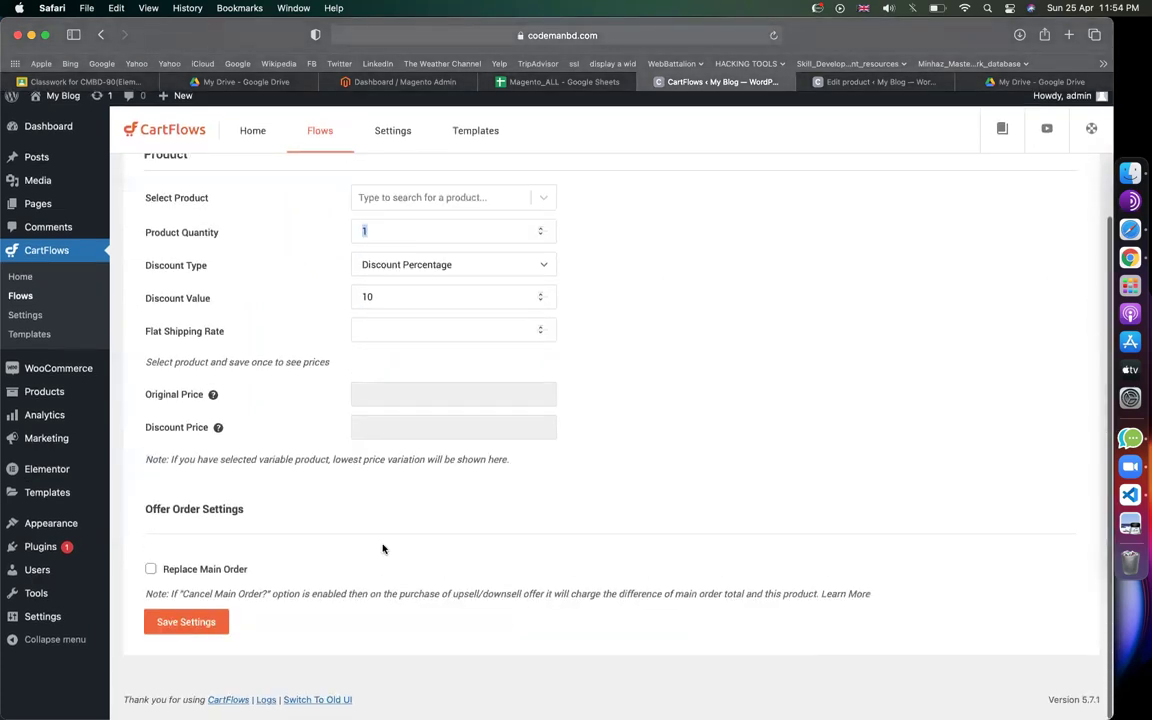
scroll(383, 548, "up", 3)
left_click(356, 382)
left_click(476, 347)
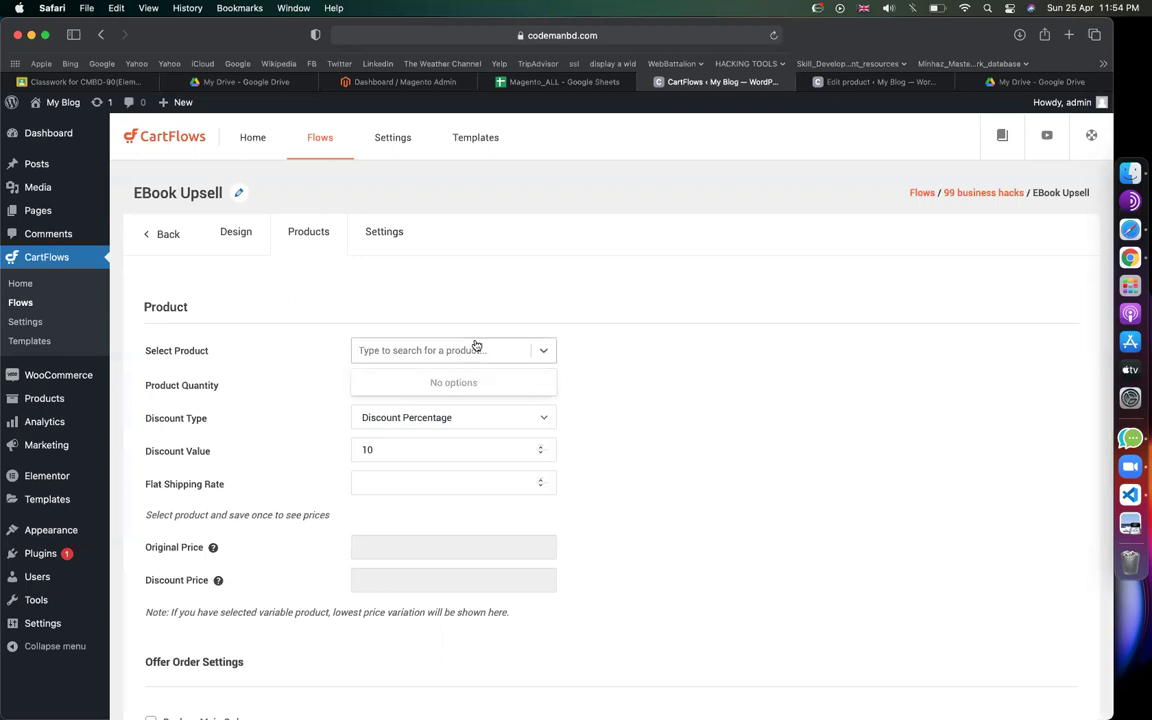
type("99")
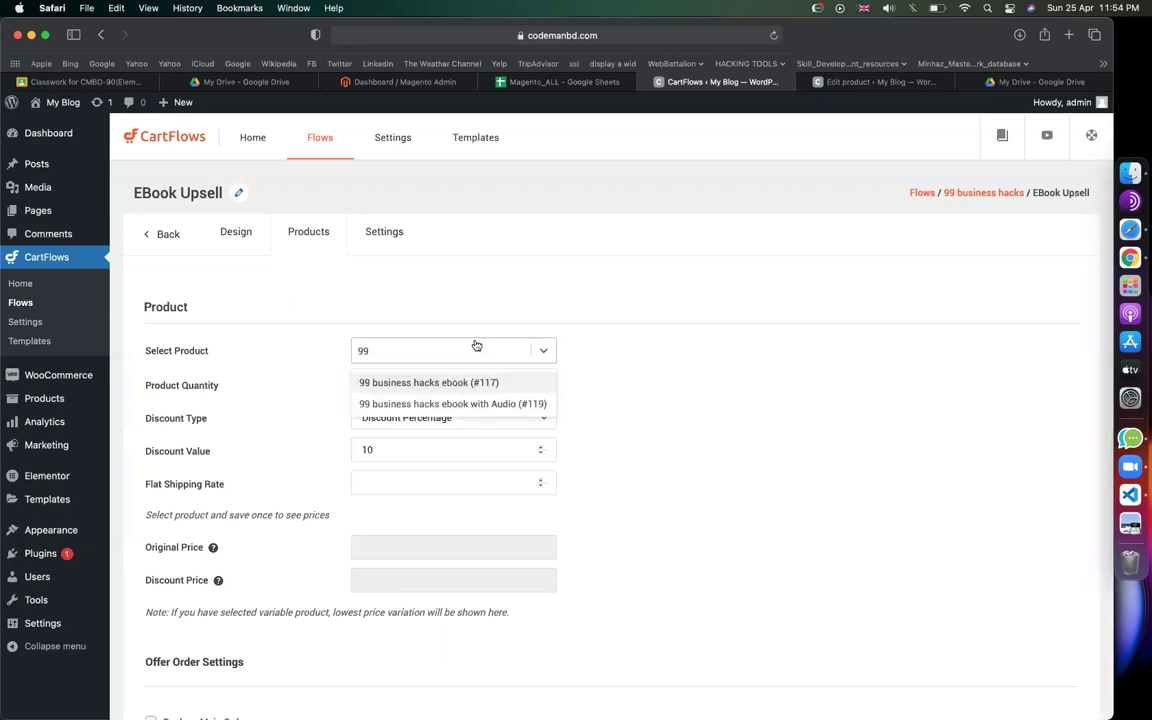
left_click(497, 404)
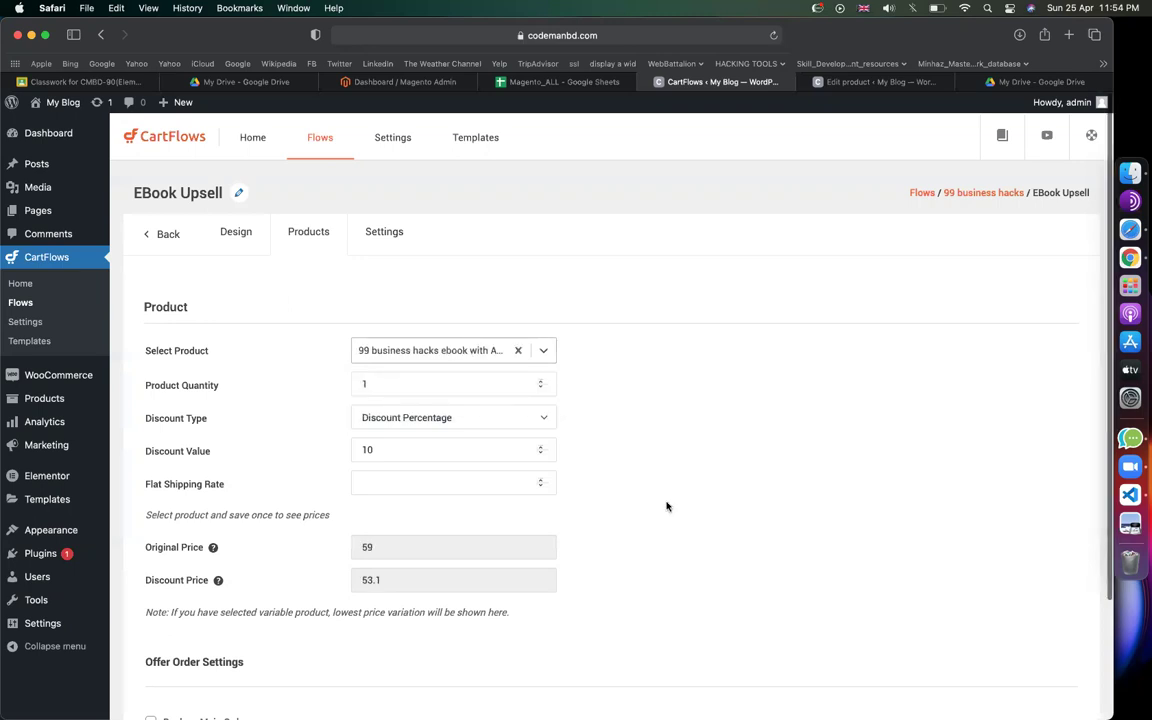
- Set the upsell's discount value to 0, save the settings and return to the flow's step list
scroll(667, 506, "down", 3)
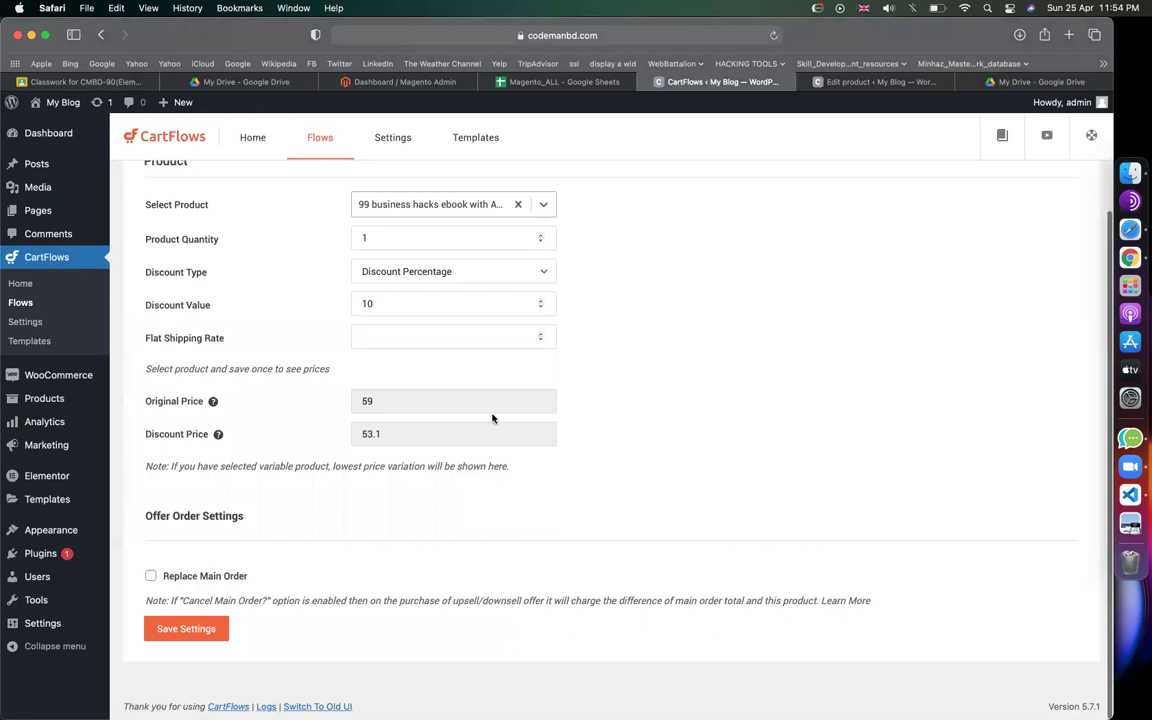
double_click(366, 329)
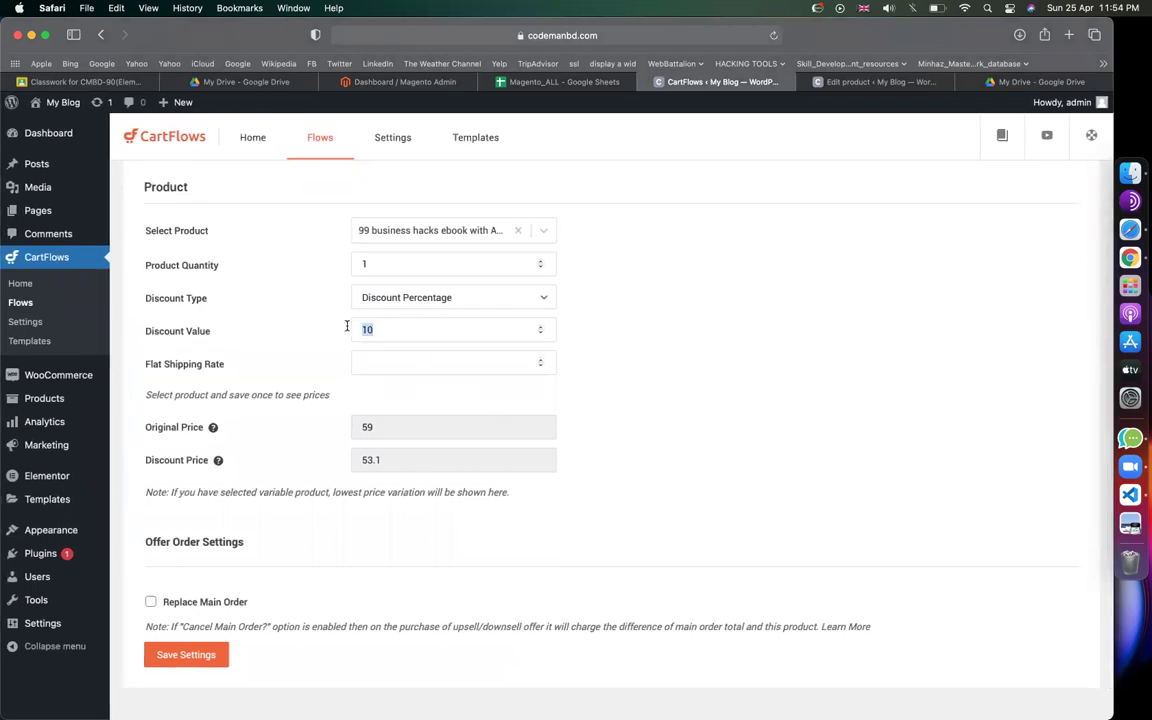
left_click(377, 428)
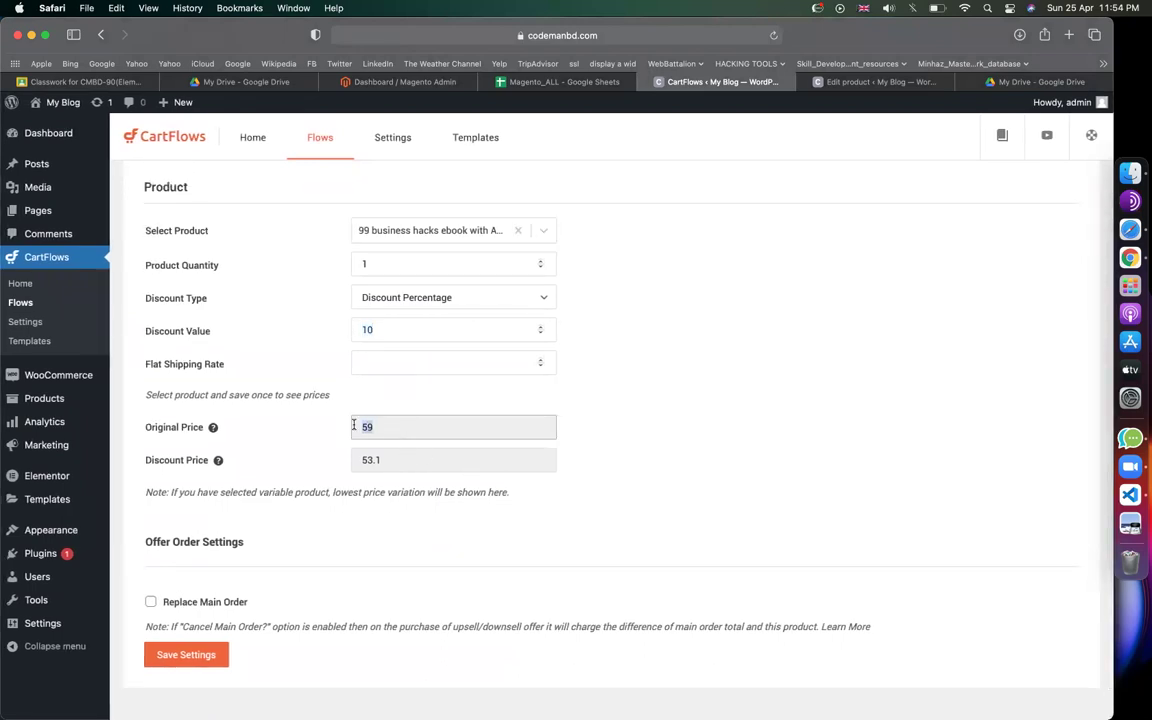
left_click(368, 329)
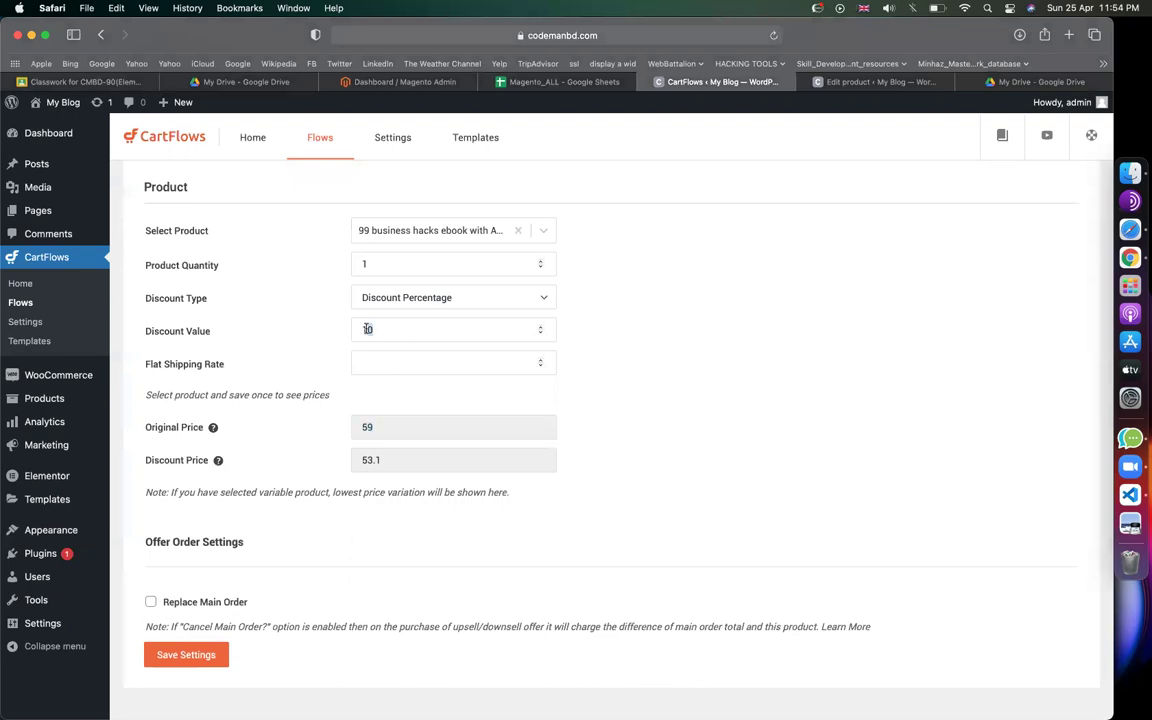
left_click_drag(395, 460, 351, 458)
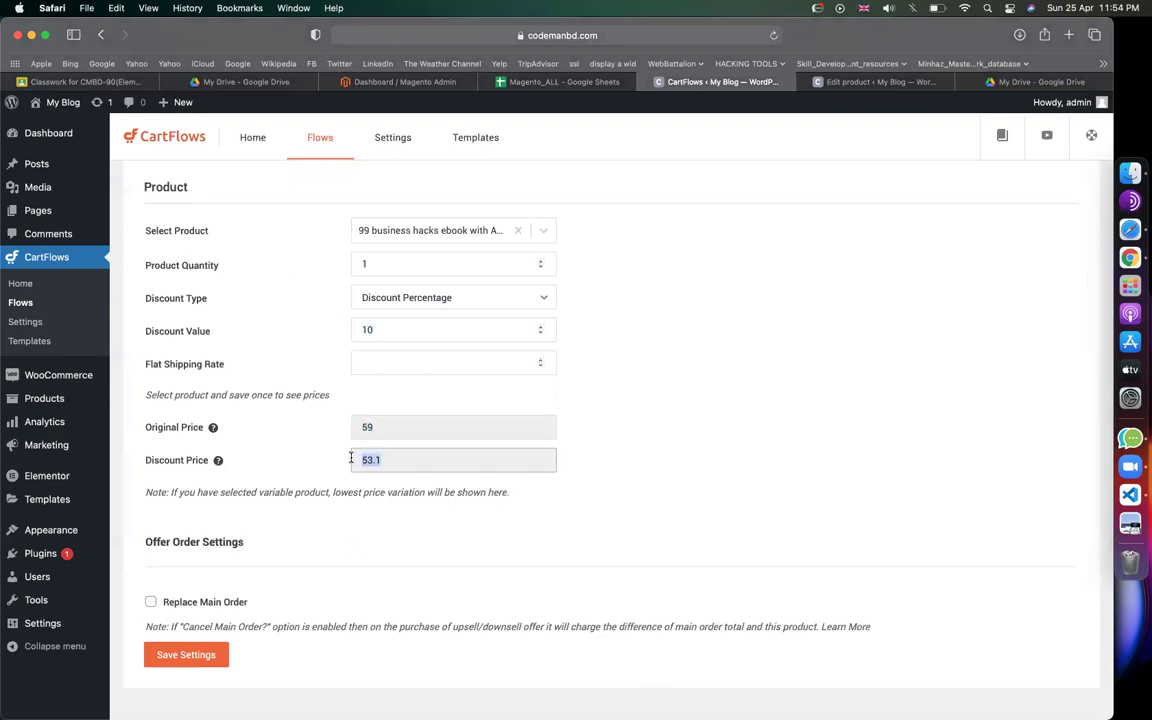
left_click(401, 334)
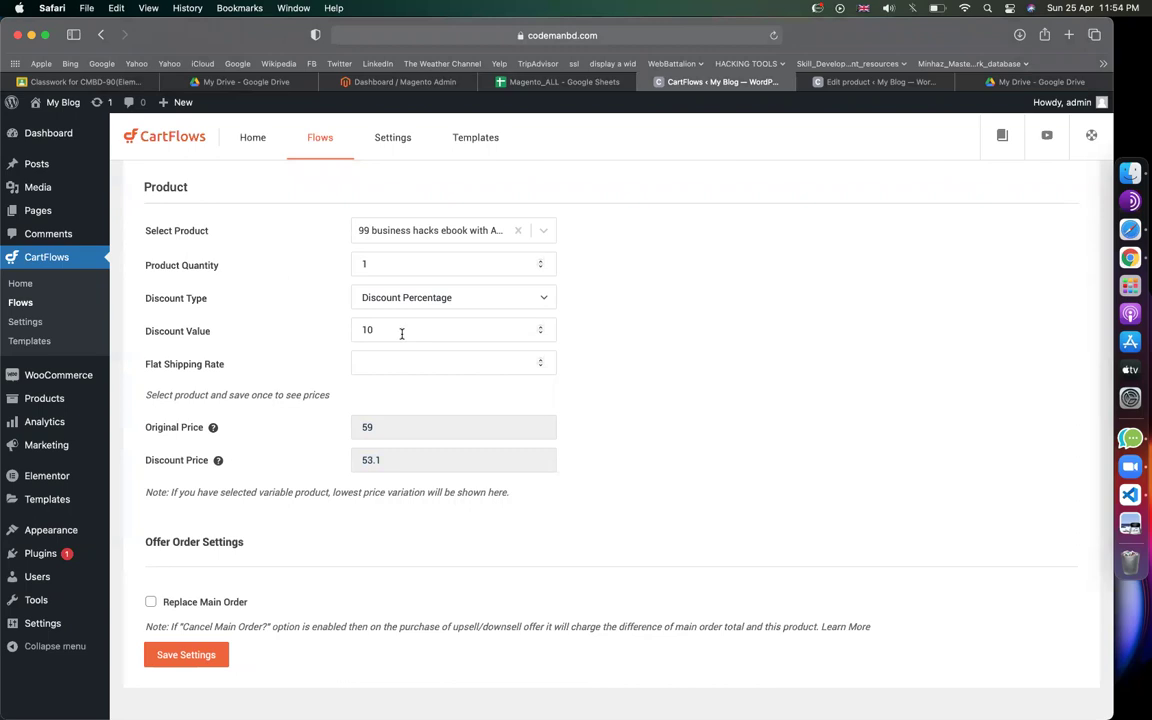
key("BackSpace")
left_click(185, 655)
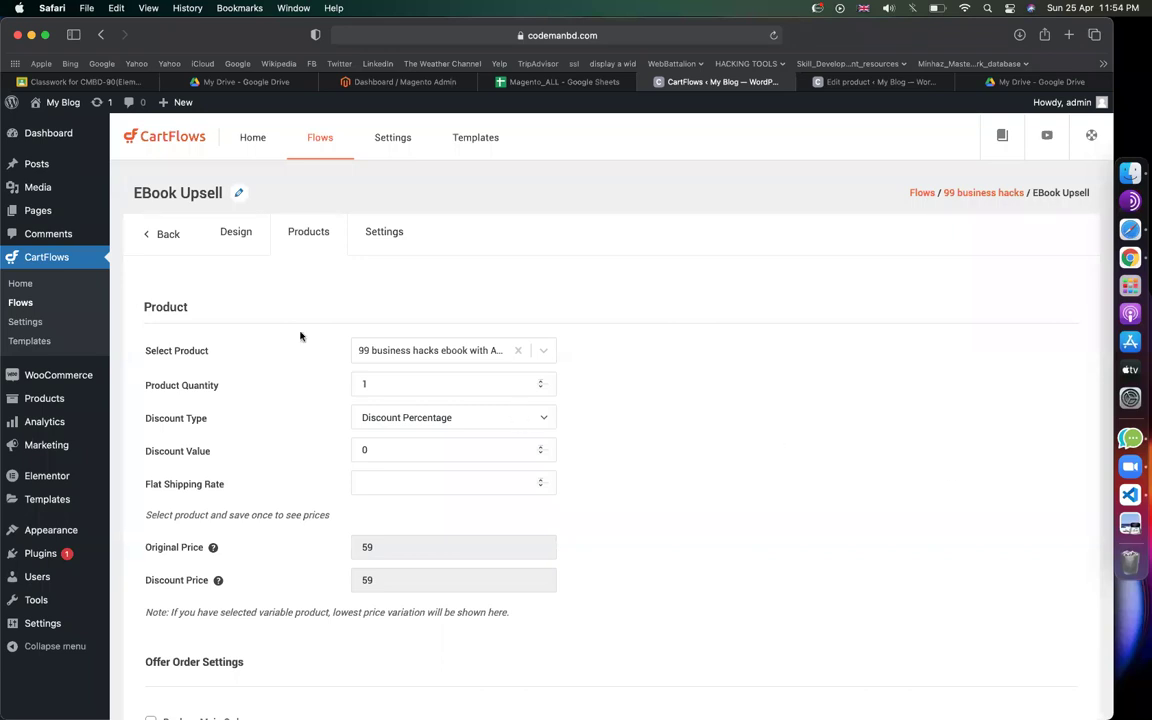
left_click(158, 230)
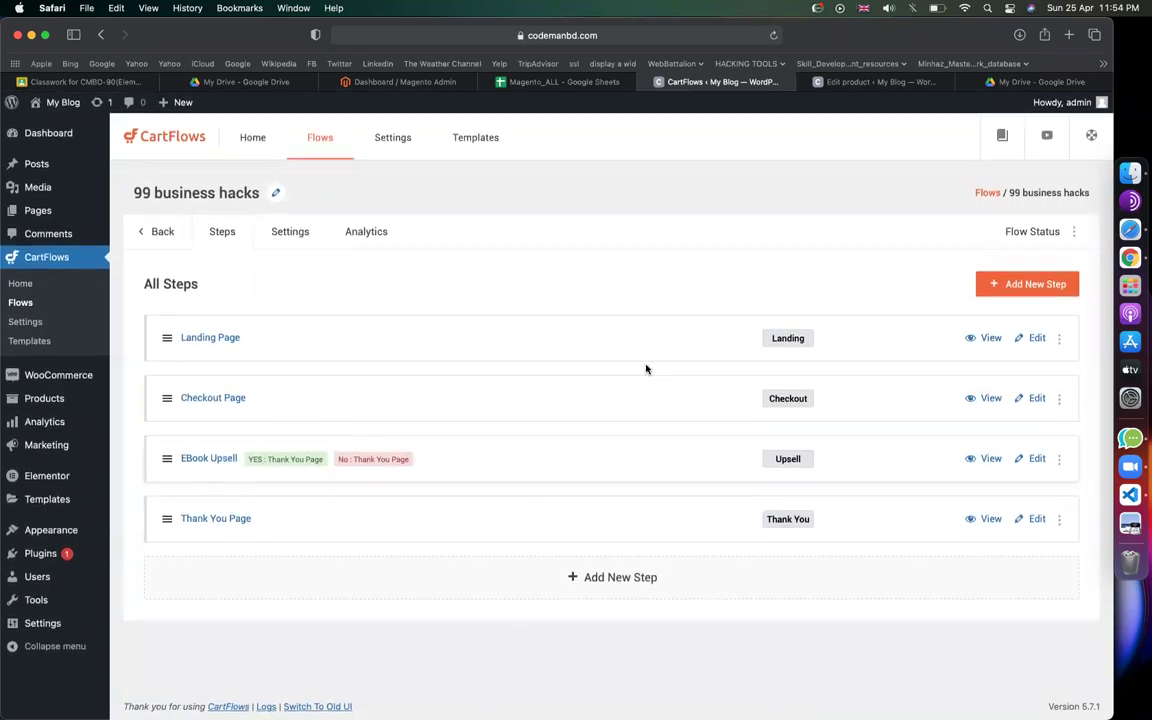
- View the funnel's live landing page and look through its content
left_click(988, 339)
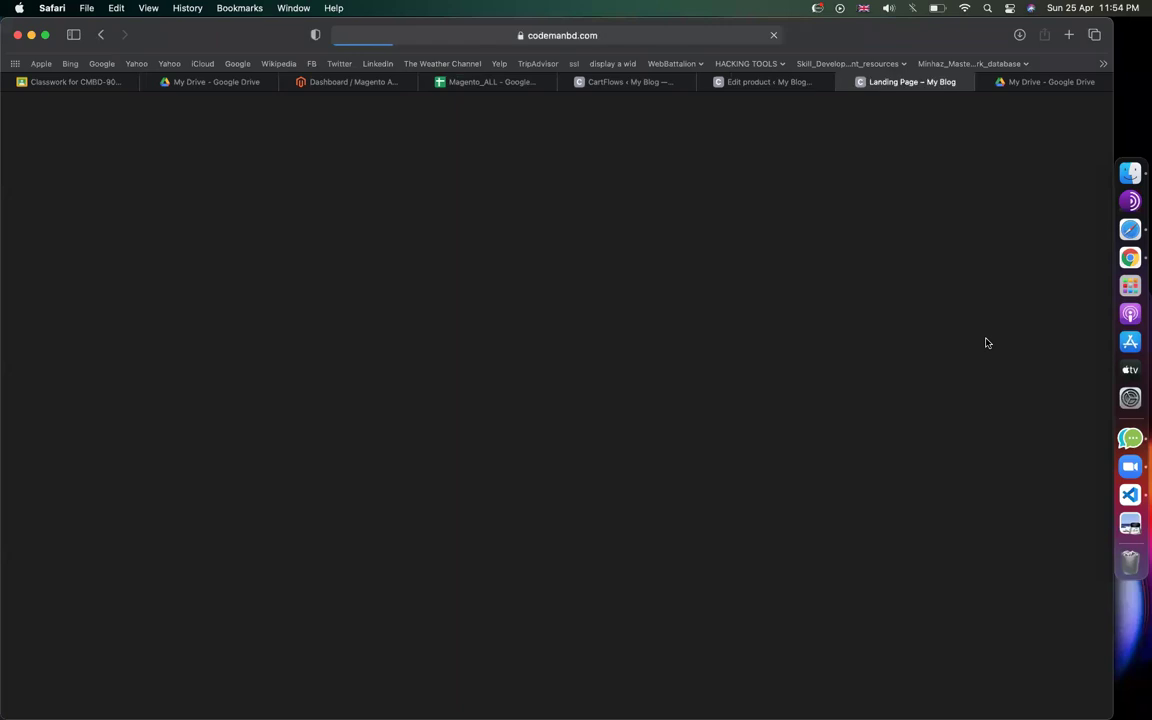
scroll(656, 445, "down", 5)
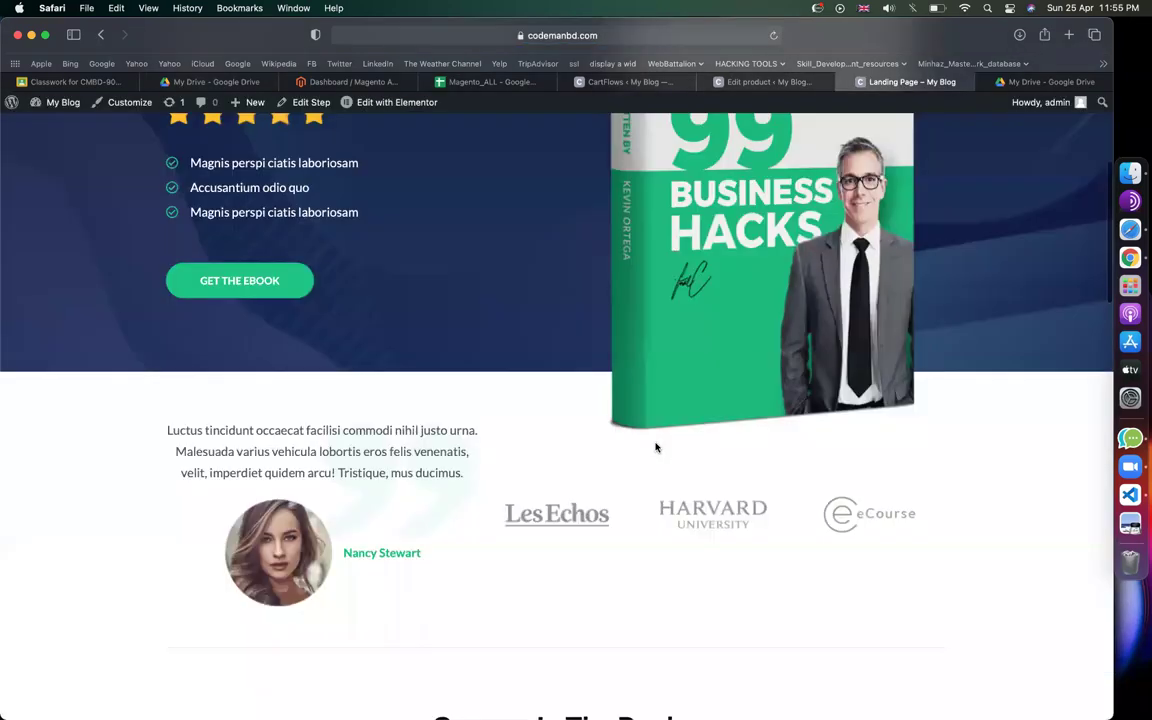
scroll(656, 445, "down", 10)
scroll(650, 443, "up", 20)
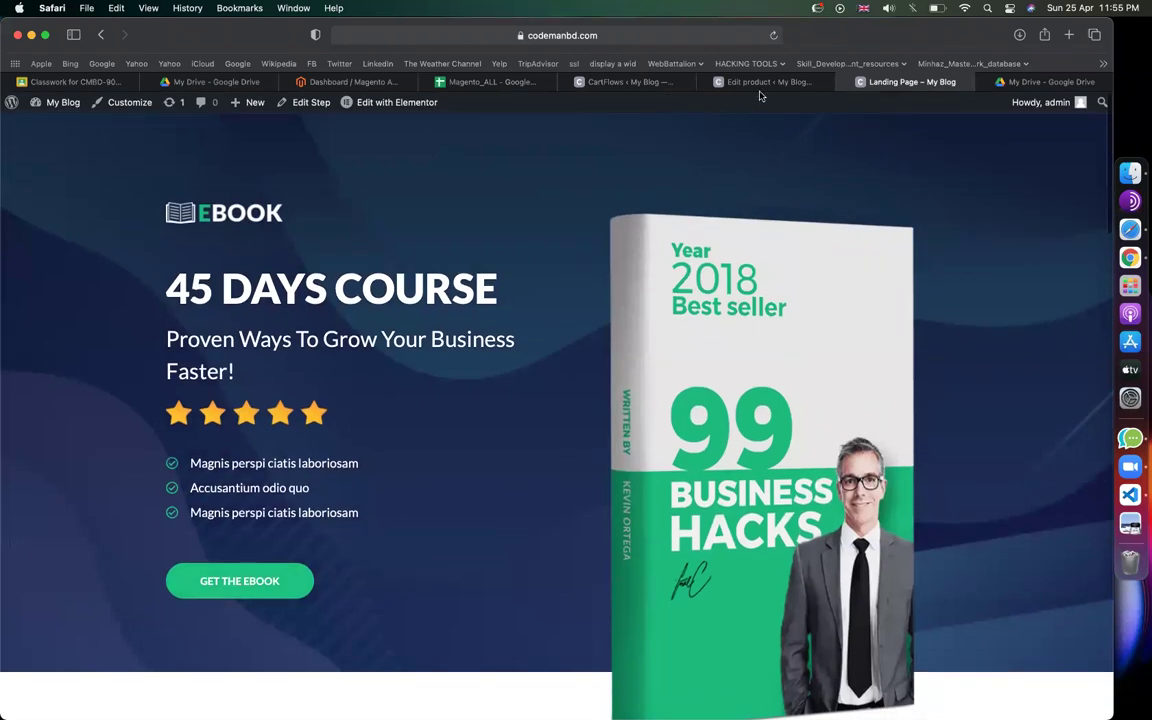
- Enable Cash on delivery in the WooCommerce payment settings and save the changes
left_click(680, 82)
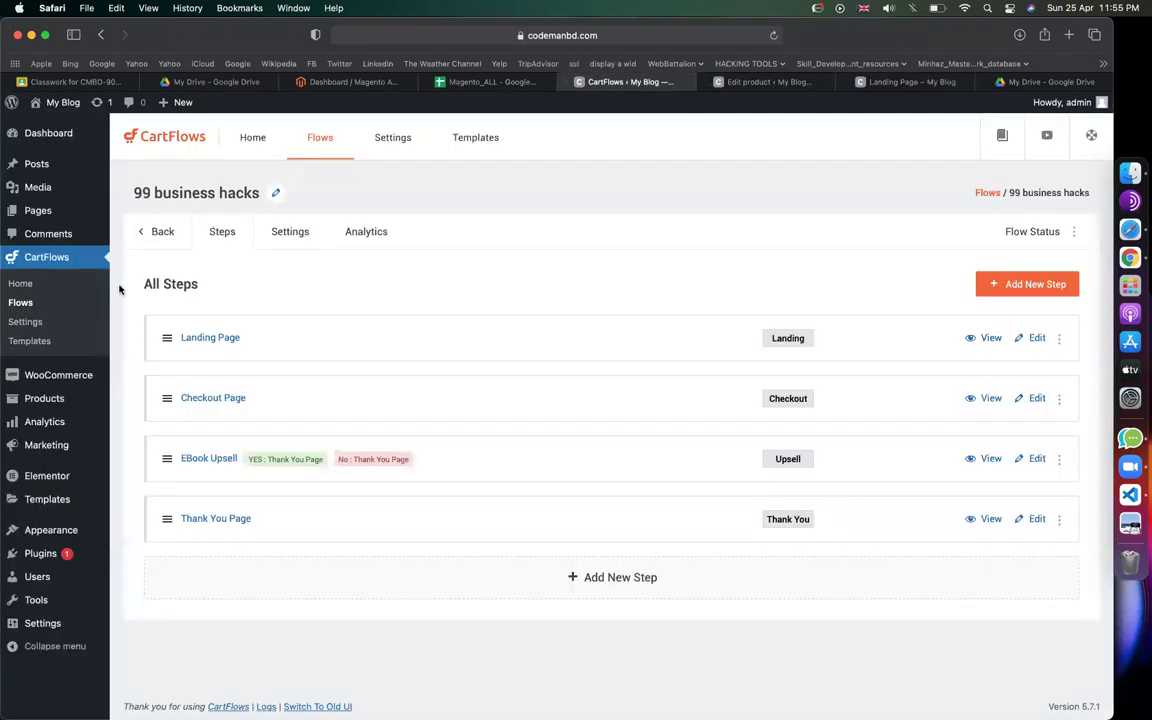
mouse_move(21, 376)
left_click(140, 474)
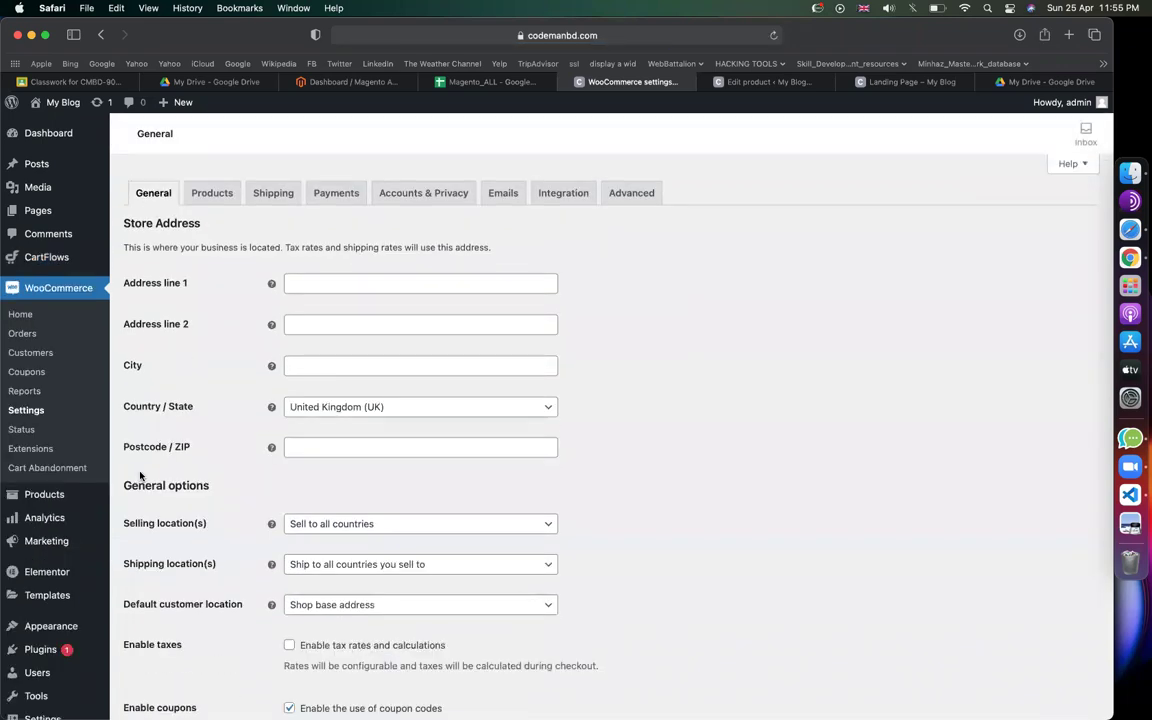
left_click(336, 195)
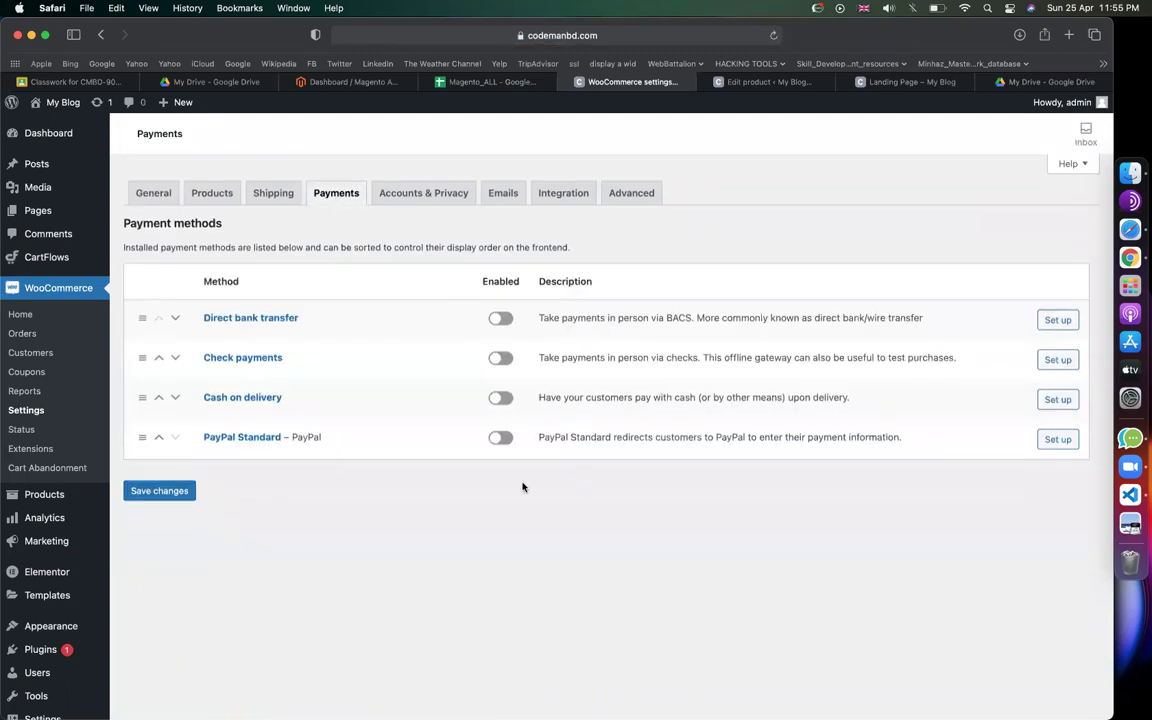
left_click(500, 398)
left_click(159, 491)
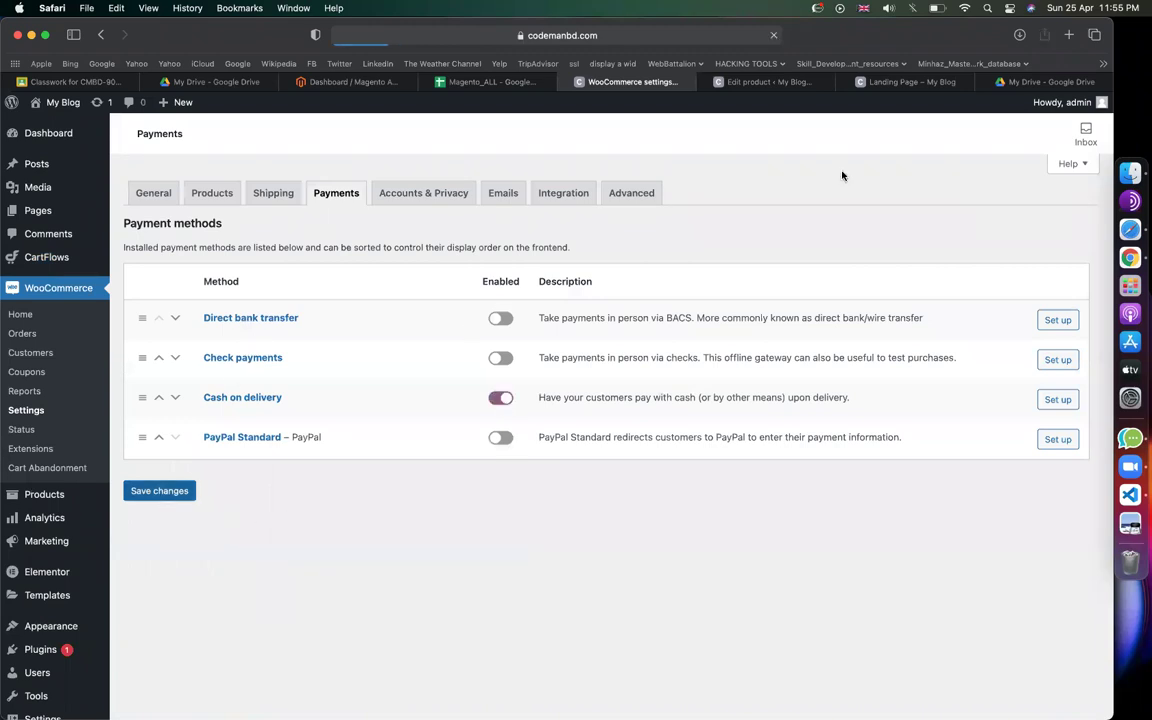
- Return to the funnel's live landing page and proceed to its checkout page through the eBook offer
left_click(768, 82)
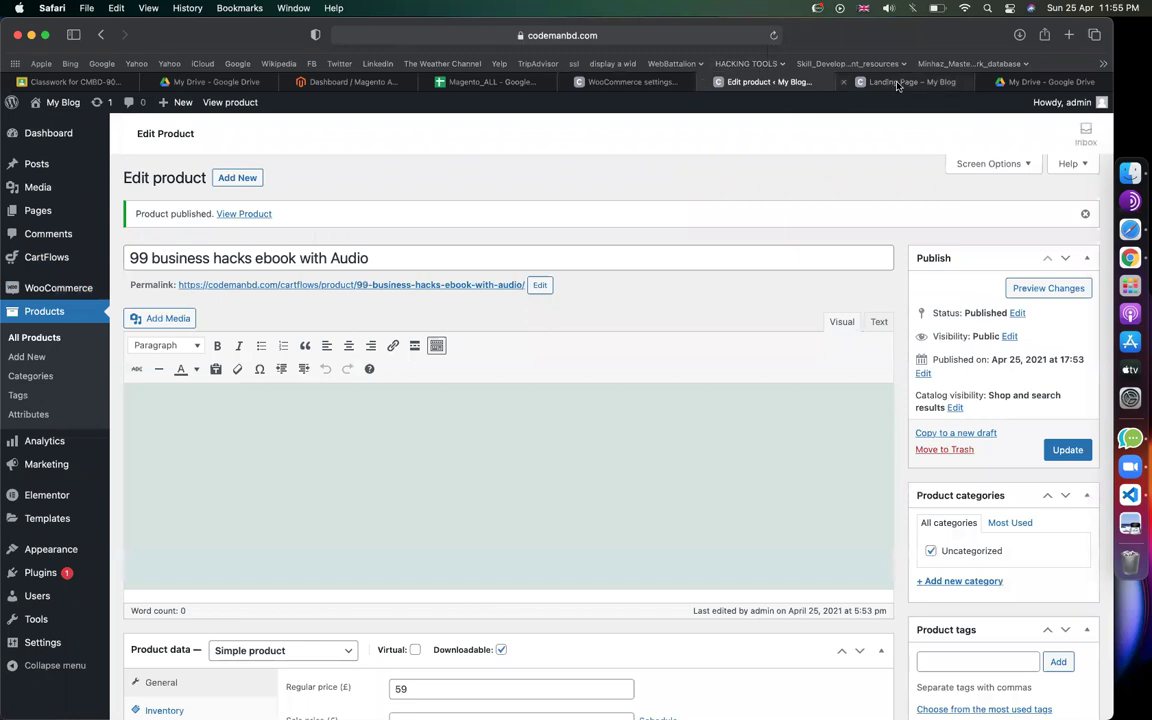
left_click(897, 84)
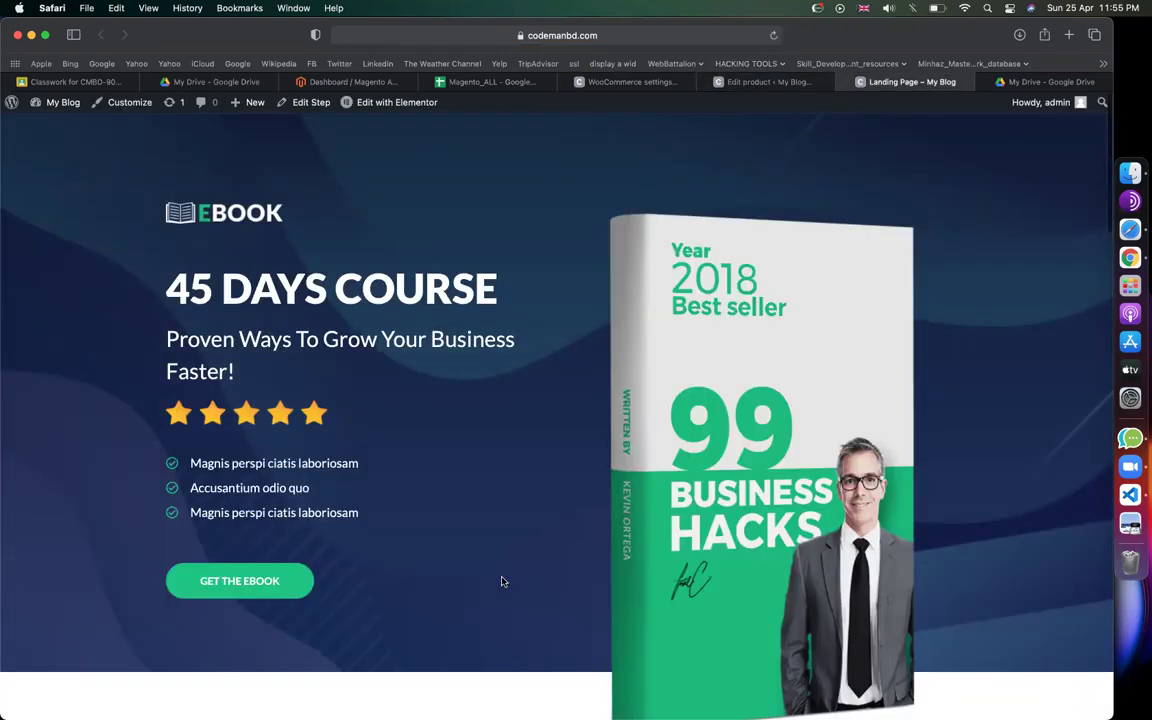
scroll(502, 581, "down", 3)
scroll(502, 581, "up", 3)
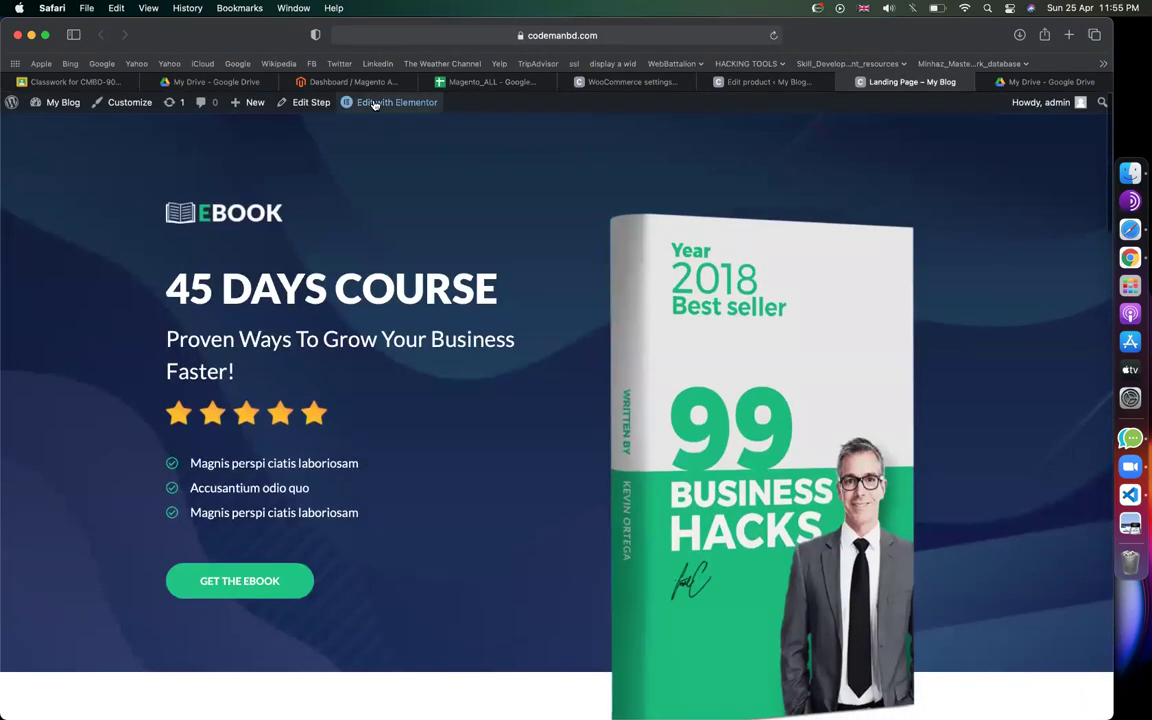
scroll(449, 327, "down", 3)
left_click(218, 366)
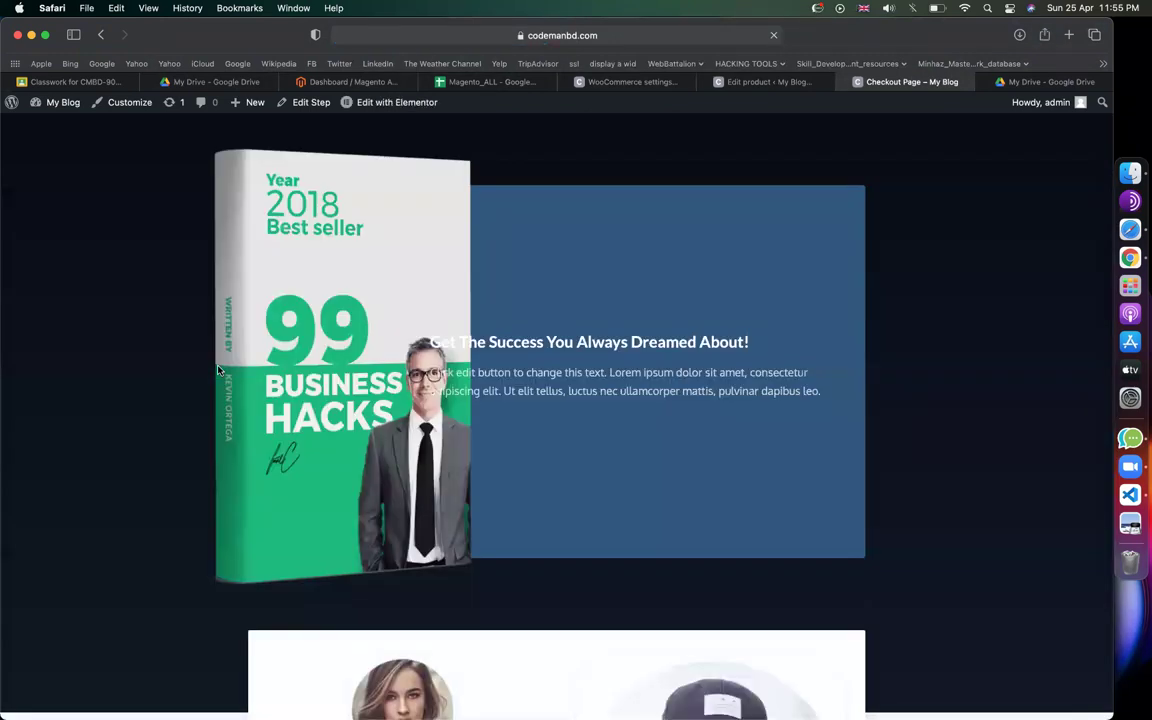
- Look through the checkout page's testimonials, billing form, order summary, coupon field and payment method
scroll(633, 418, "down", 5)
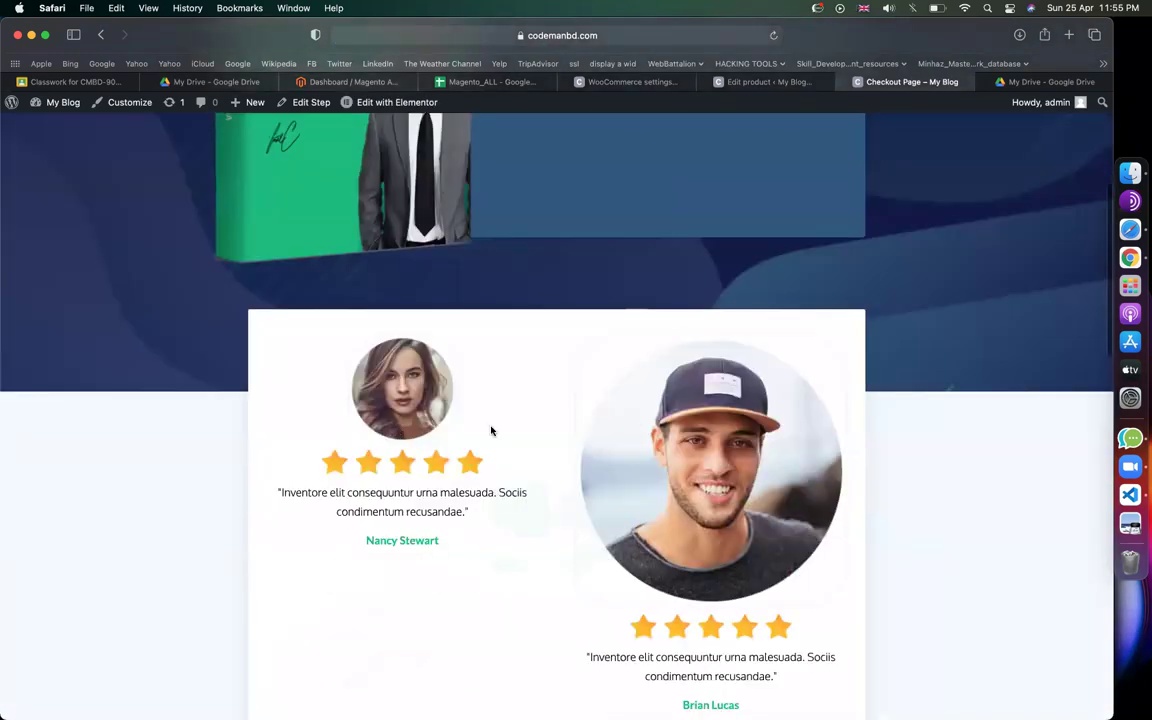
scroll(491, 431, "down", 10)
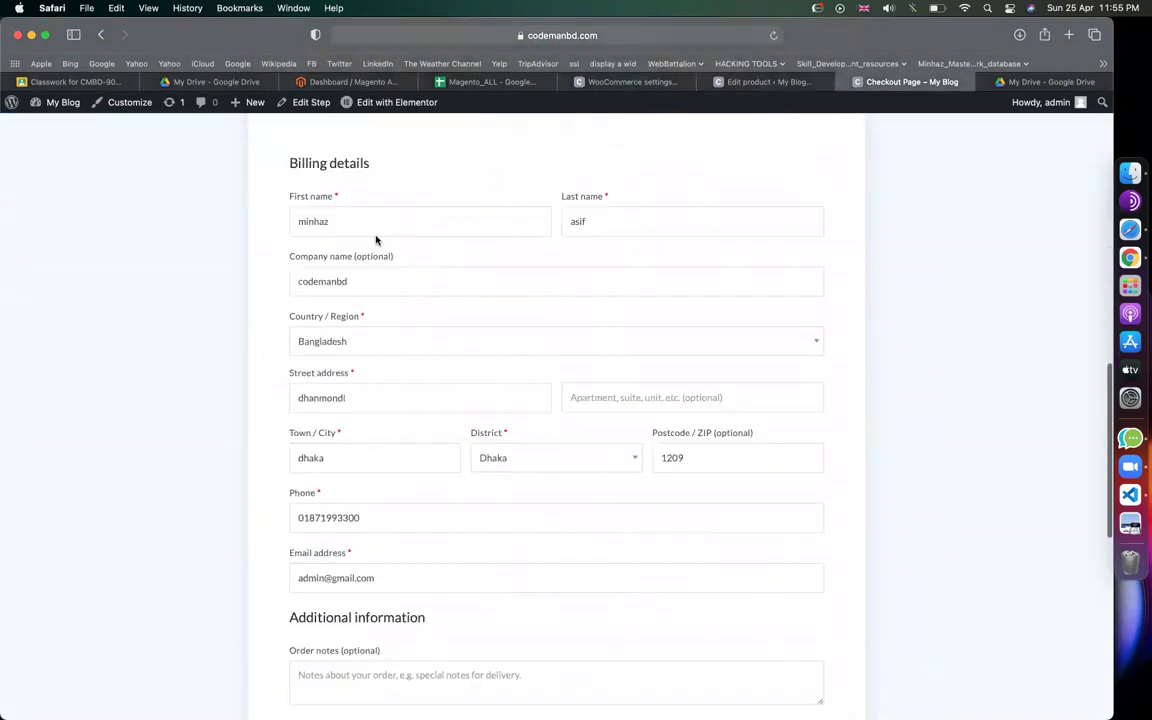
scroll(576, 458, "down", 5)
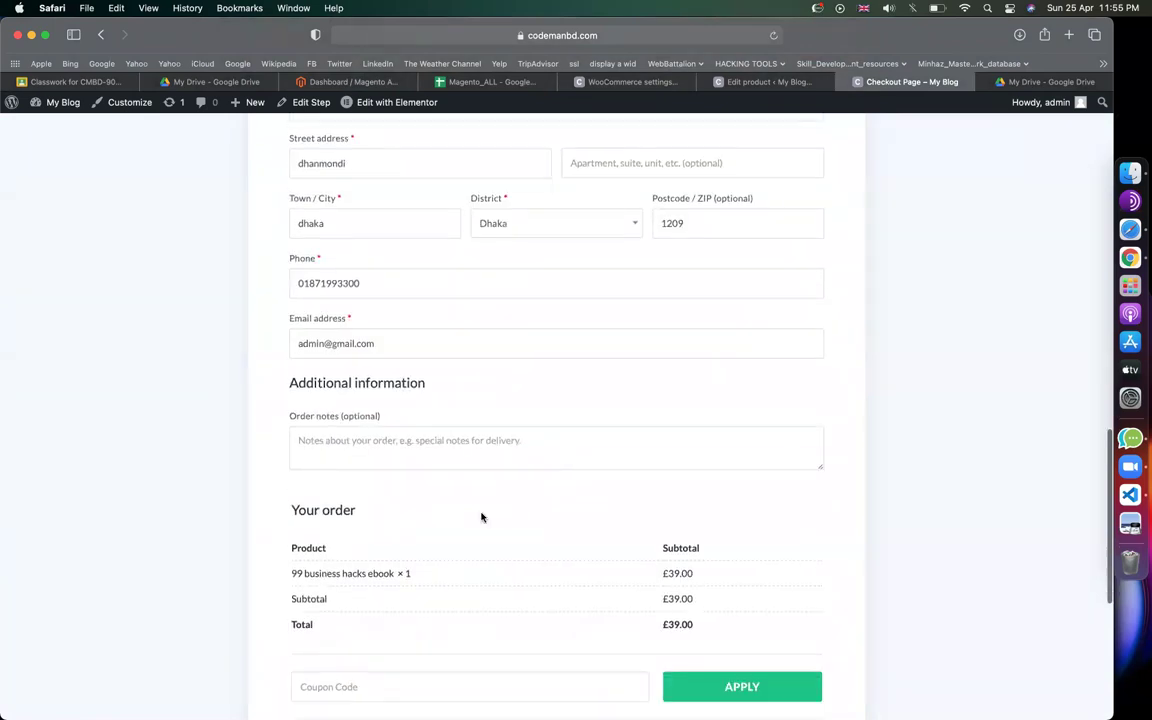
scroll(481, 515, "down", 3)
scroll(481, 512, "down", 3)
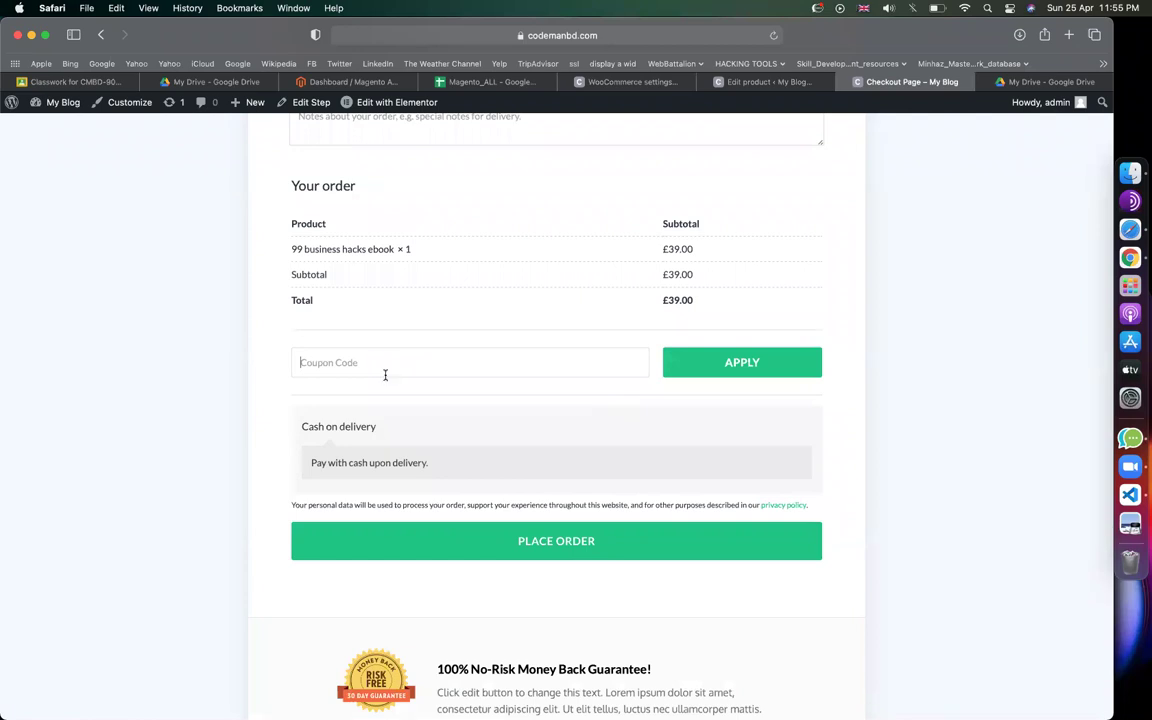
scroll(385, 375, "up", 14)
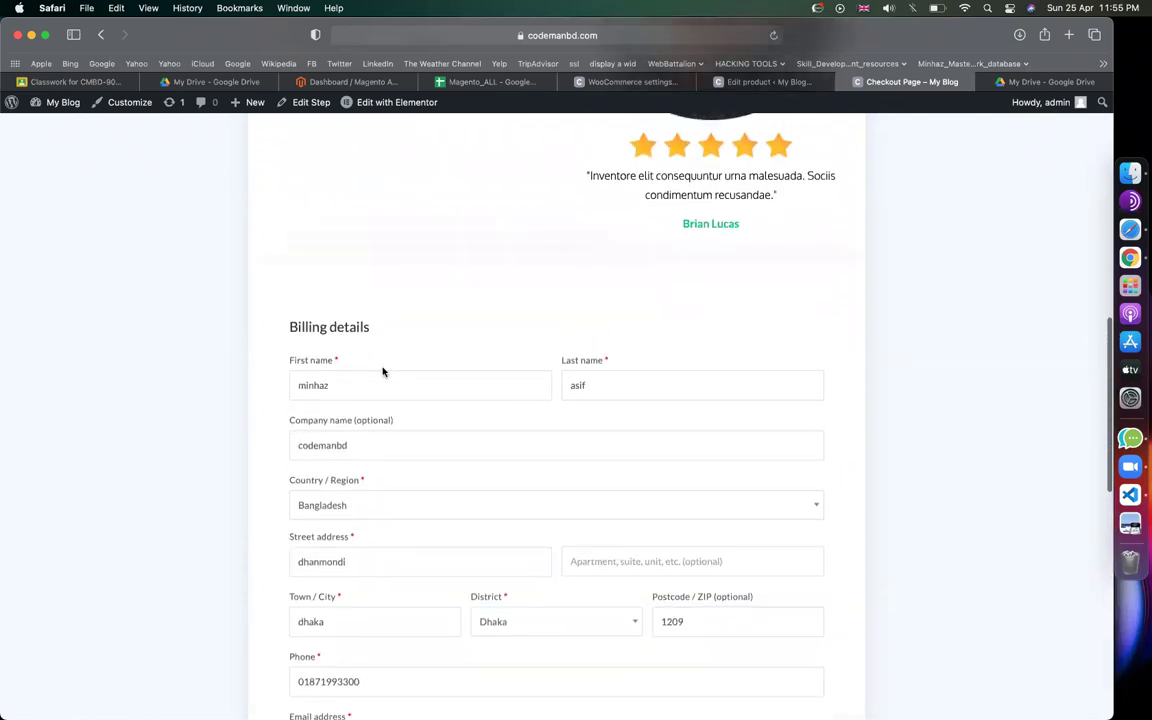
scroll(383, 369, "down", 11)
scroll(383, 370, "up", 13)
scroll(807, 126, "down", 3)
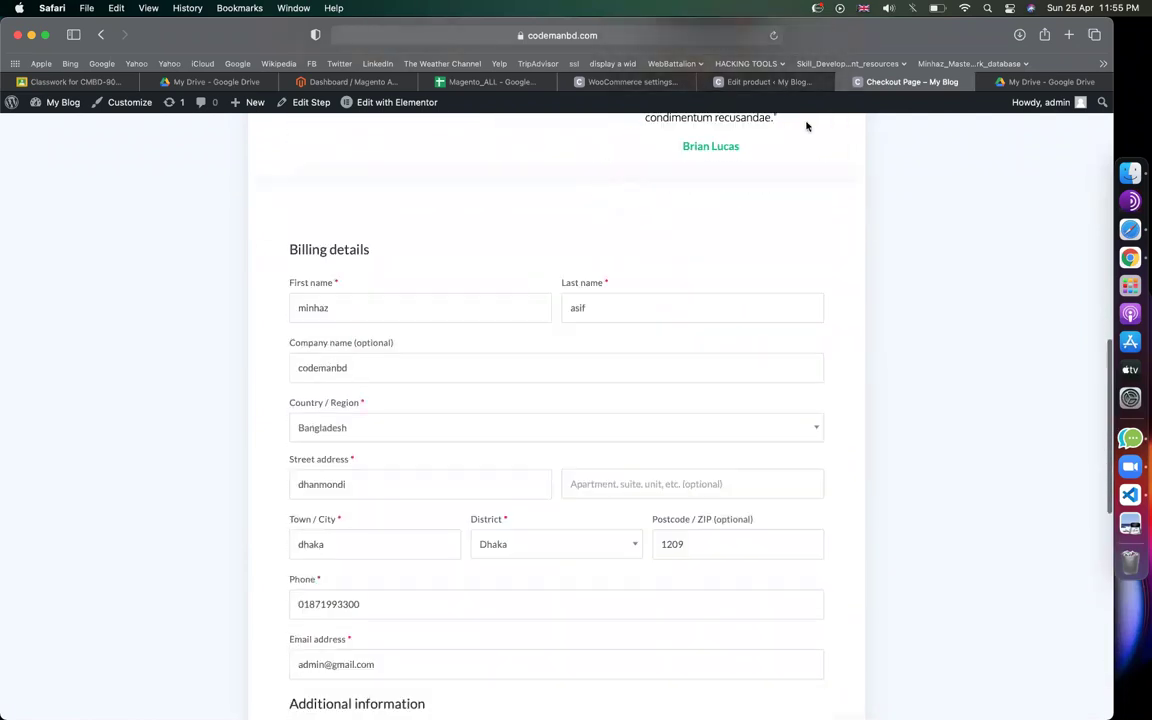
- Open the CartFlows list of flows and open the "99 business hacks" flow for editing
left_click(735, 83)
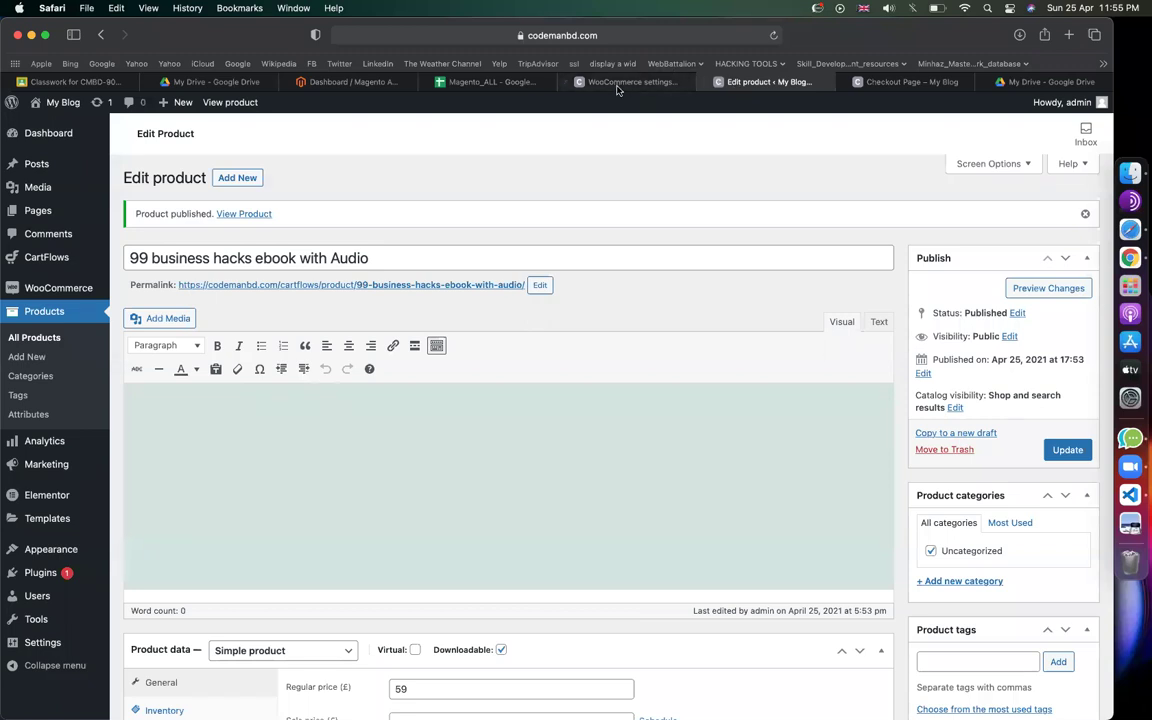
left_click(575, 82)
left_click(770, 81)
mouse_move(68, 257)
left_click(134, 280)
left_click(905, 81)
scroll(579, 550, "down", 5)
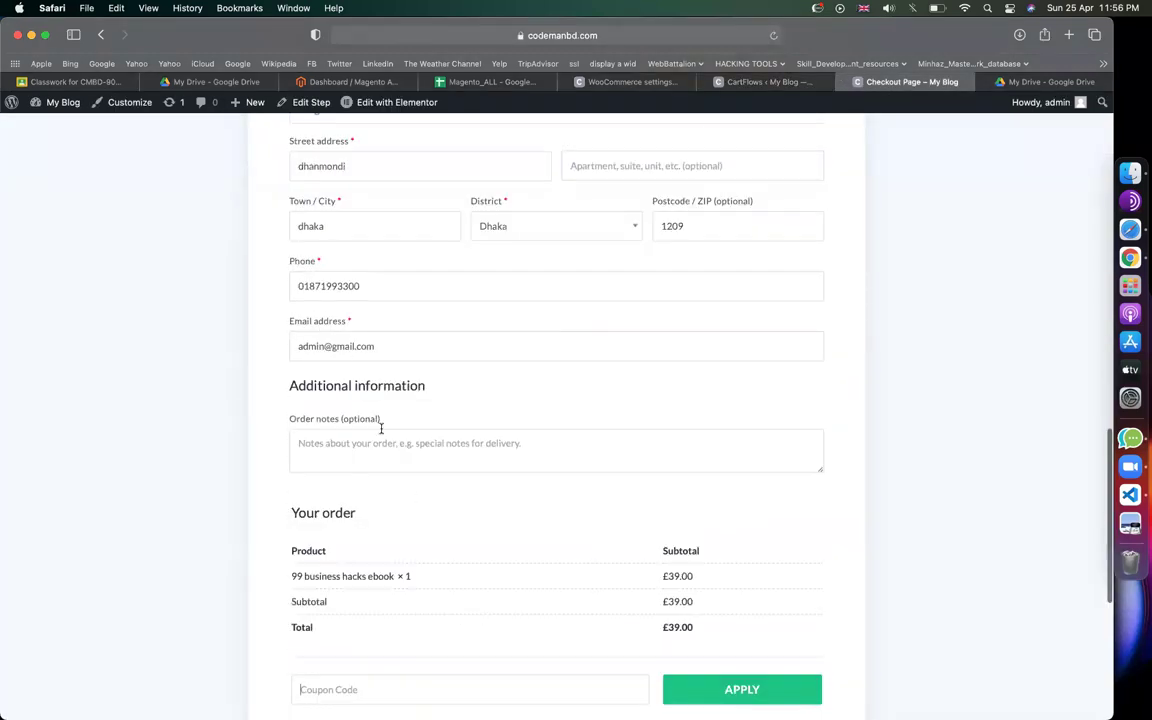
scroll(362, 490, "down", 3)
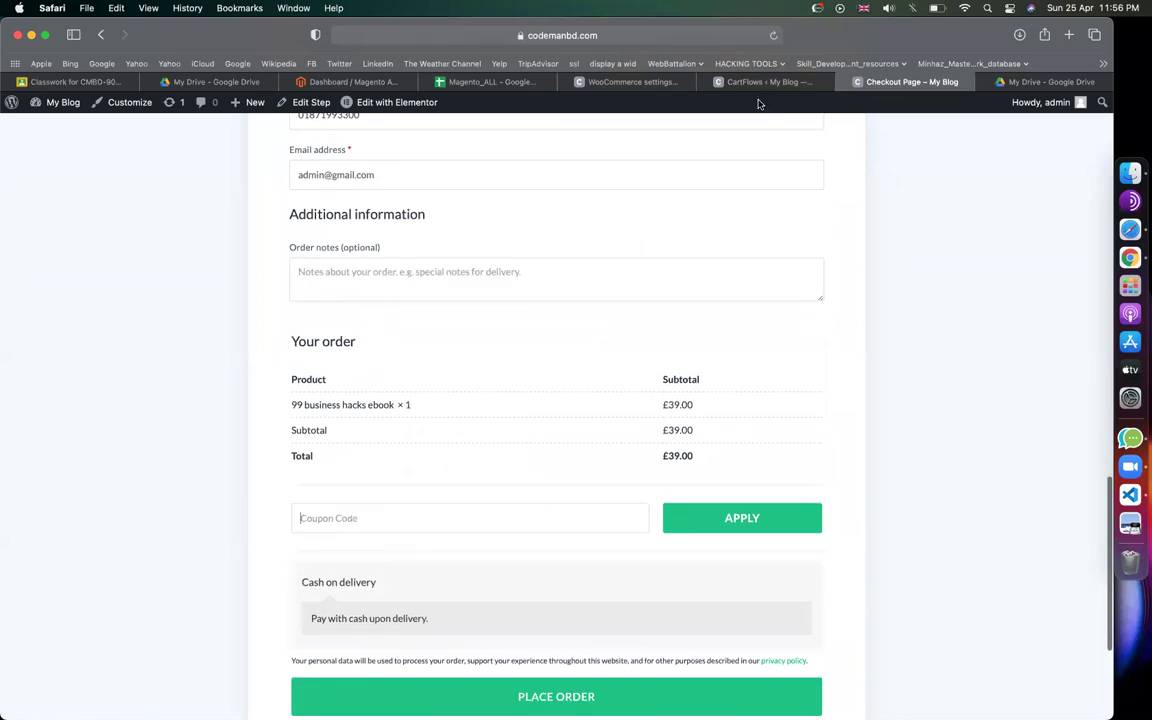
left_click(740, 81)
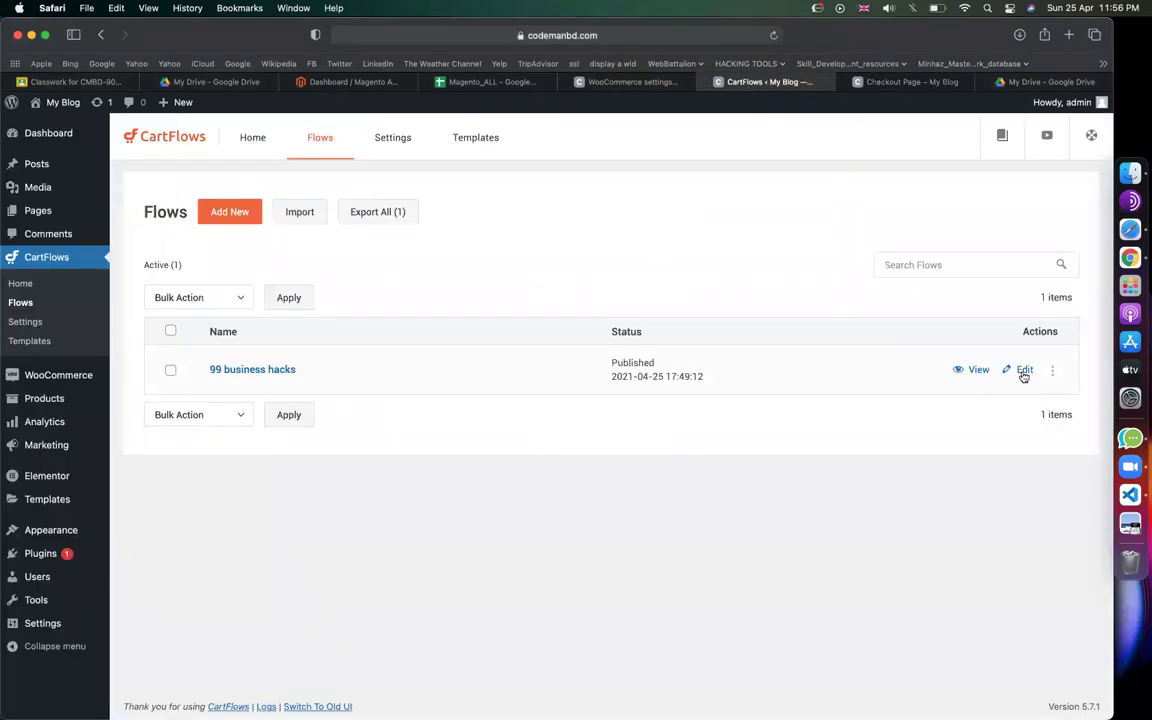
left_click(1020, 370)
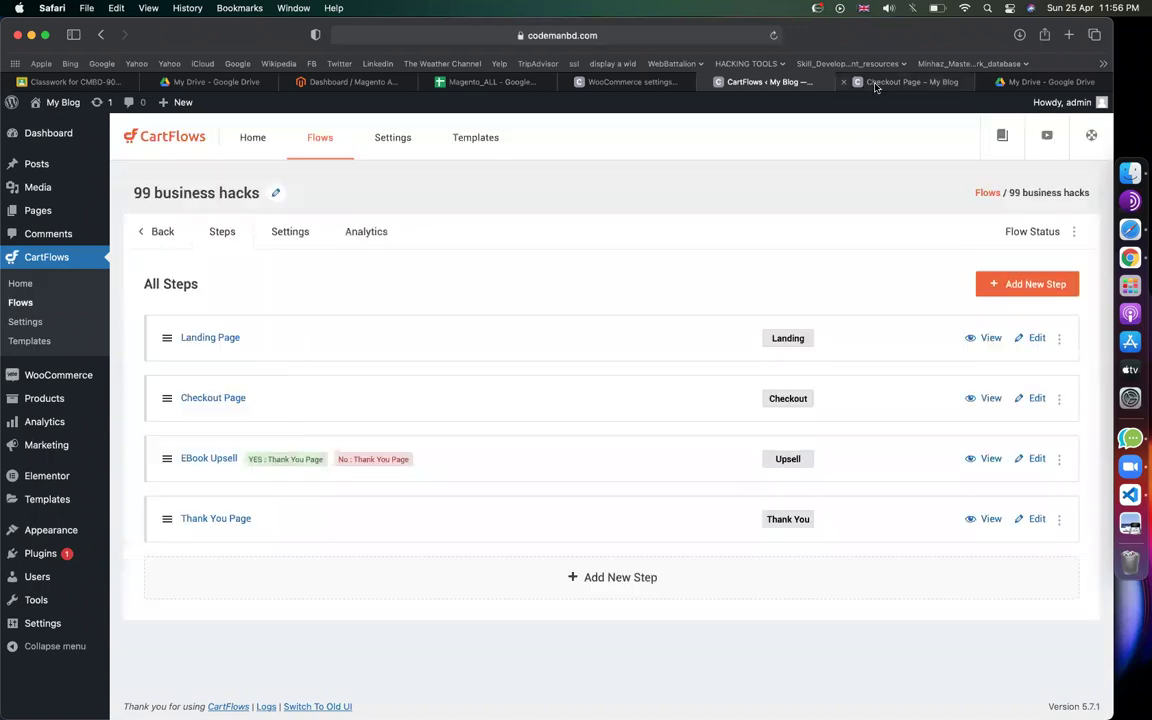
- Edit the flow's Checkout Page step and show its form field settings
left_click(877, 84)
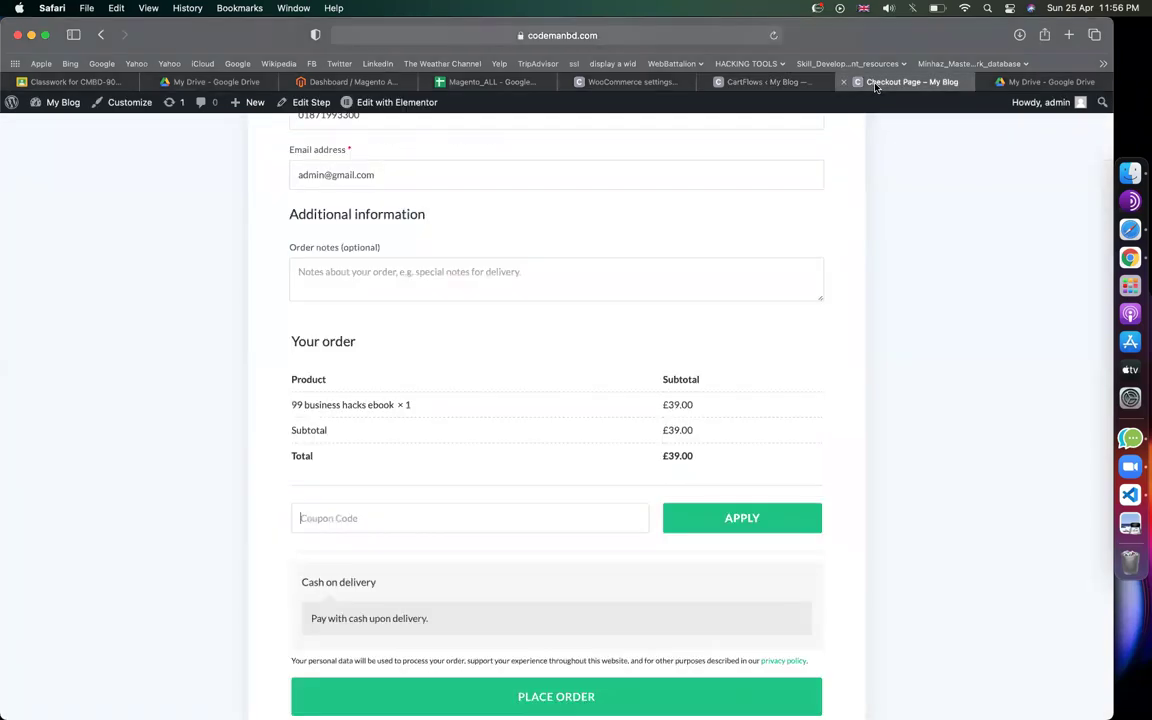
left_click(780, 84)
left_click(1039, 401)
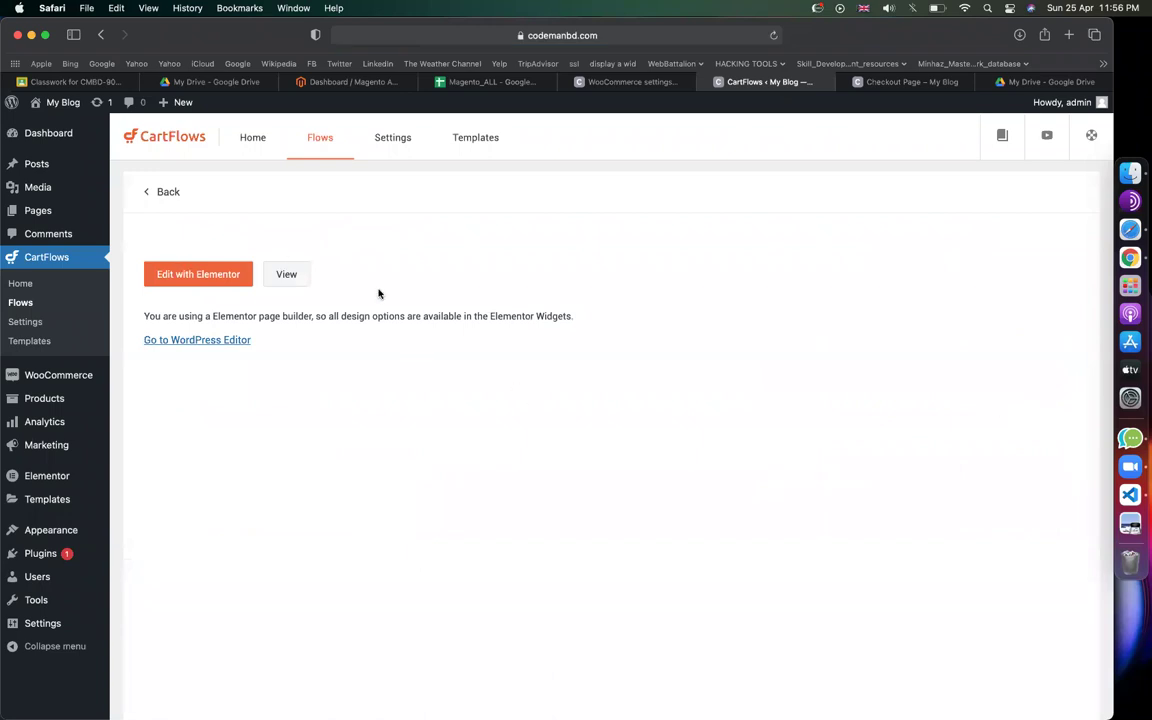
left_click(469, 238)
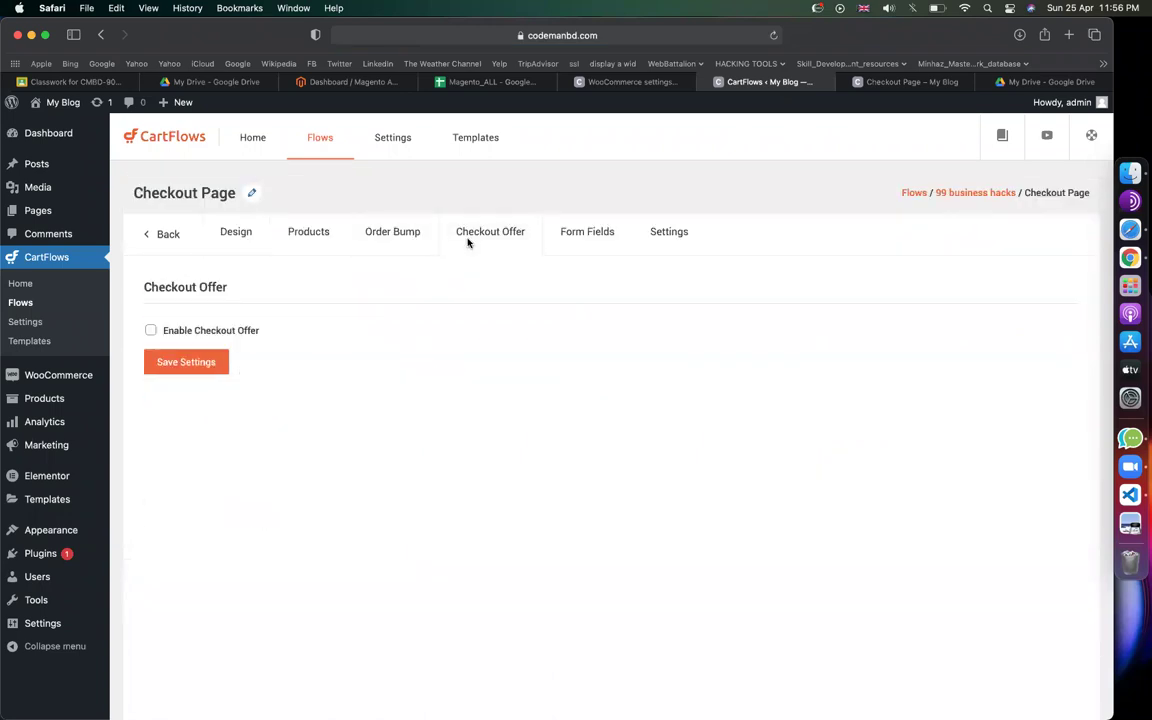
left_click(580, 240)
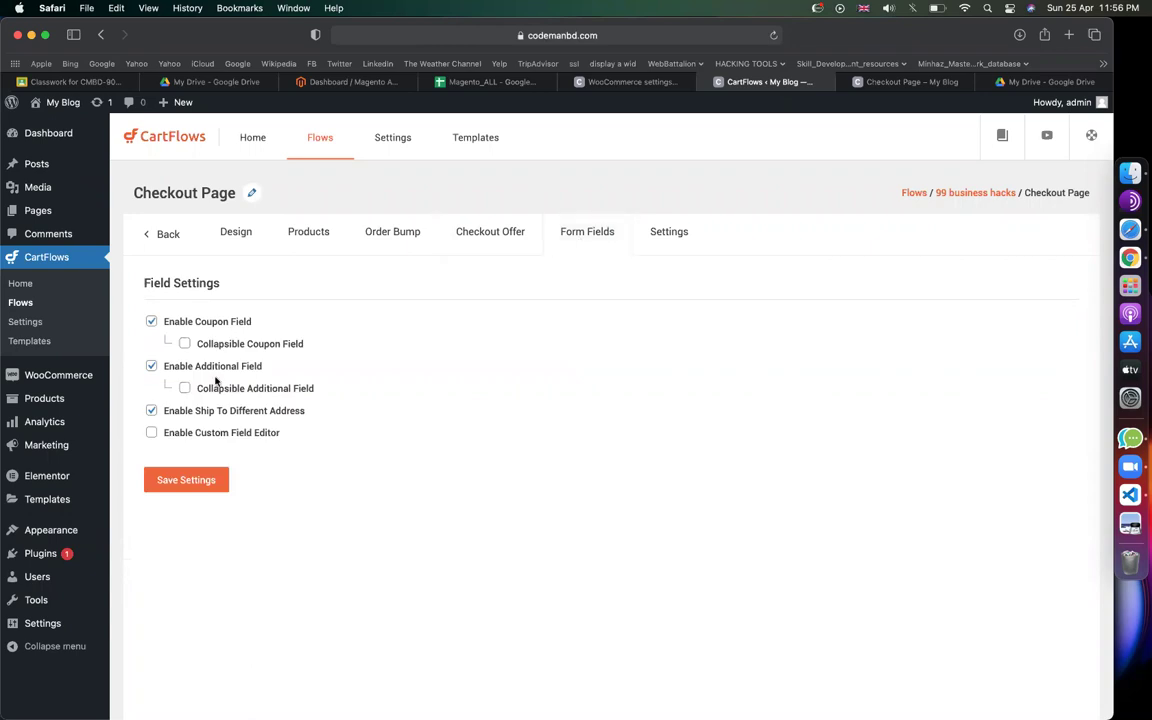
- Disable the coupon field, the additional field and shipping to a different address for the checkout form, and save the settings
triple_click(172, 322)
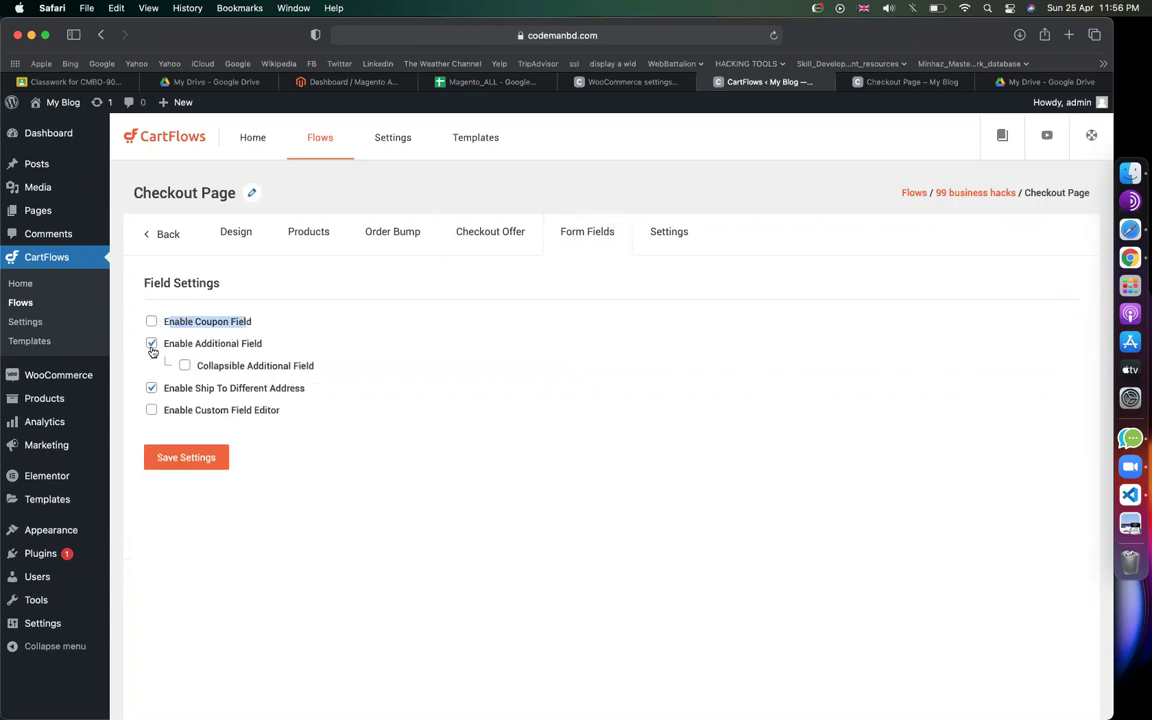
left_click(151, 343)
left_click(884, 84)
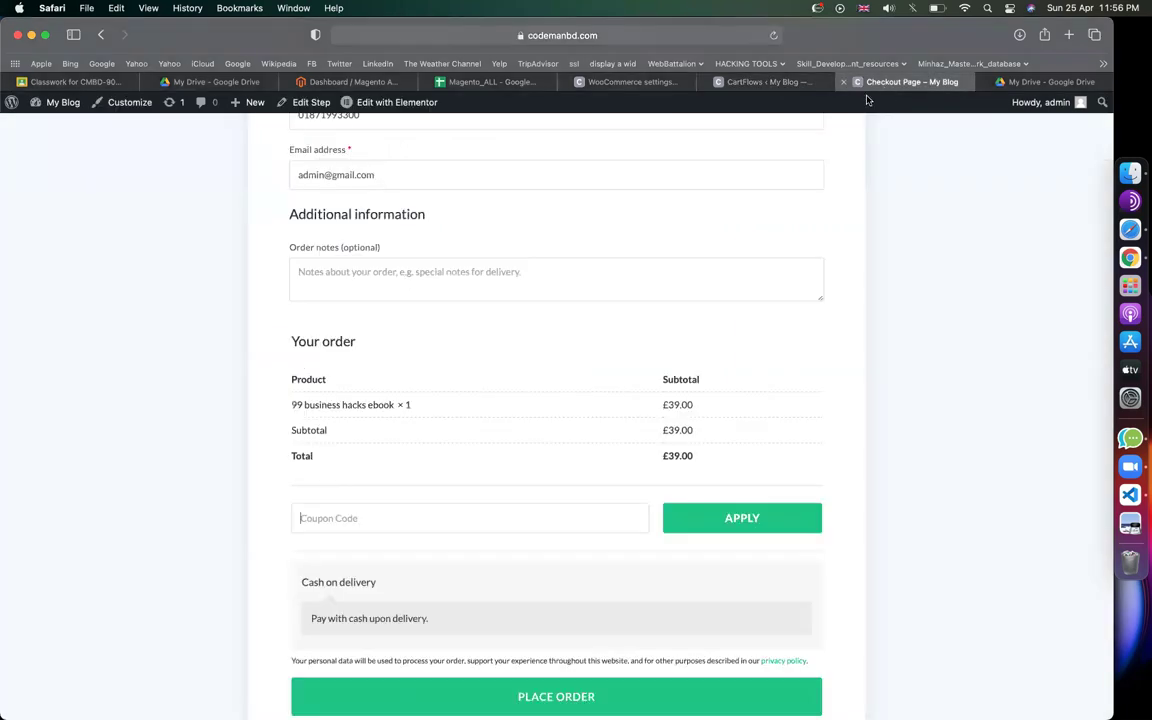
scroll(378, 470, "down", 1)
scroll(378, 470, "up", 3)
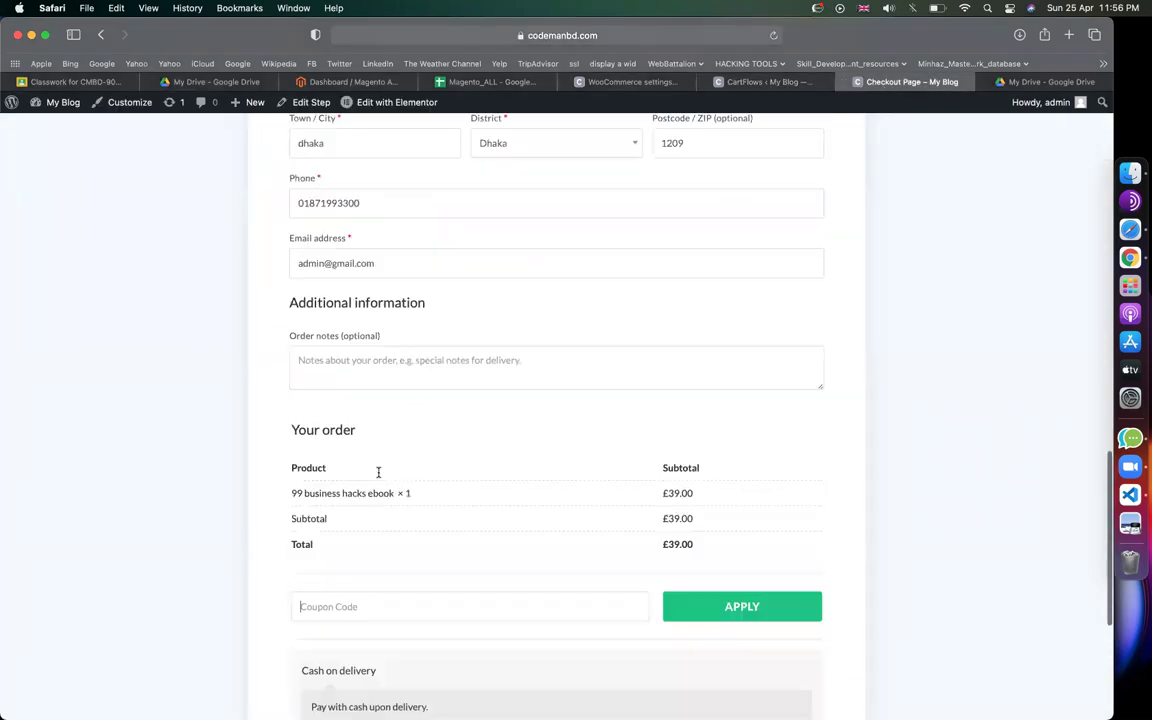
left_click_drag(294, 314, 436, 314)
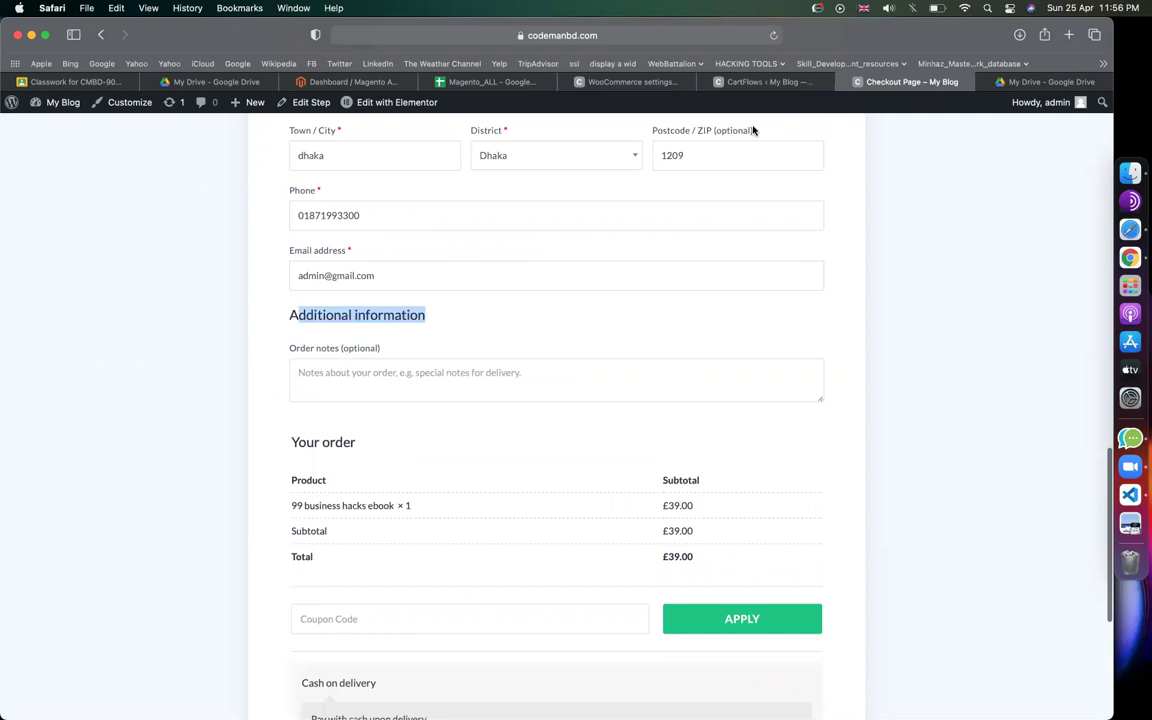
left_click(765, 81)
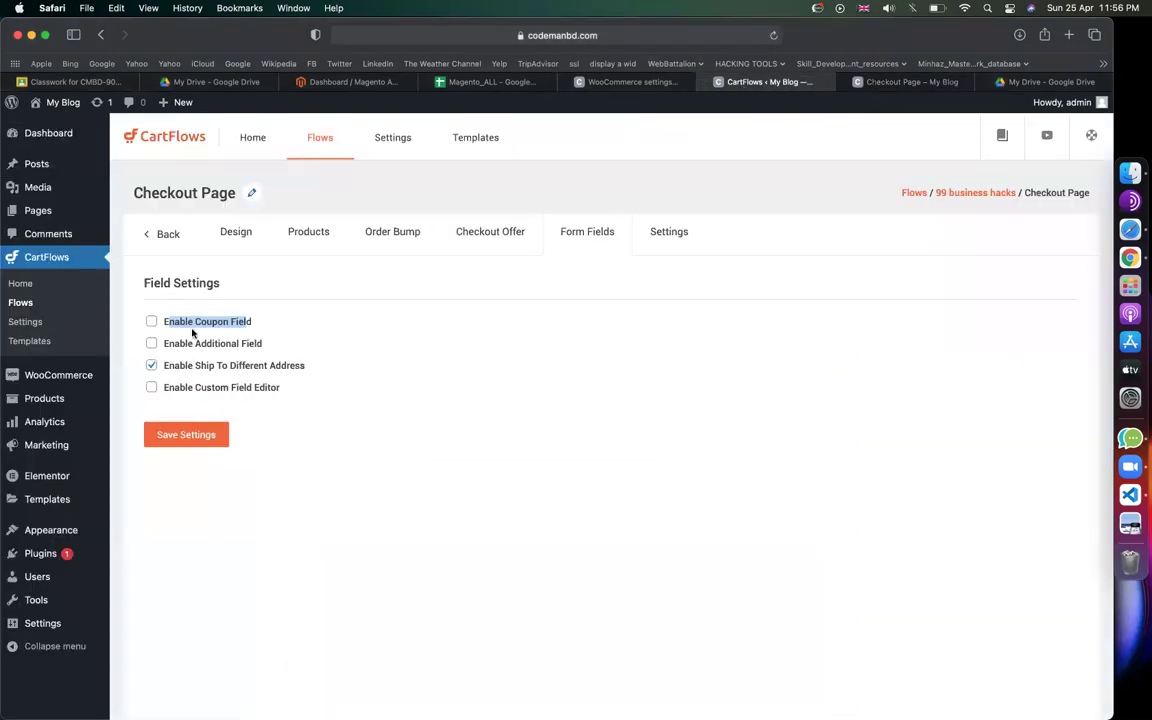
left_click(236, 366)
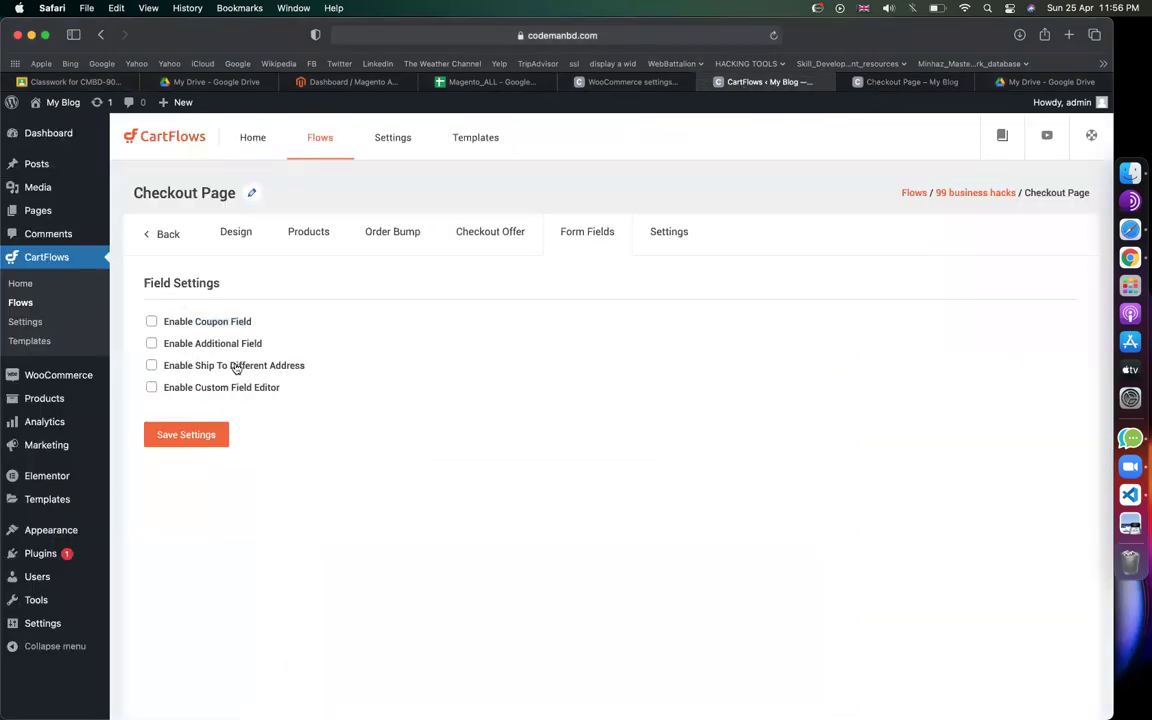
left_click(196, 440)
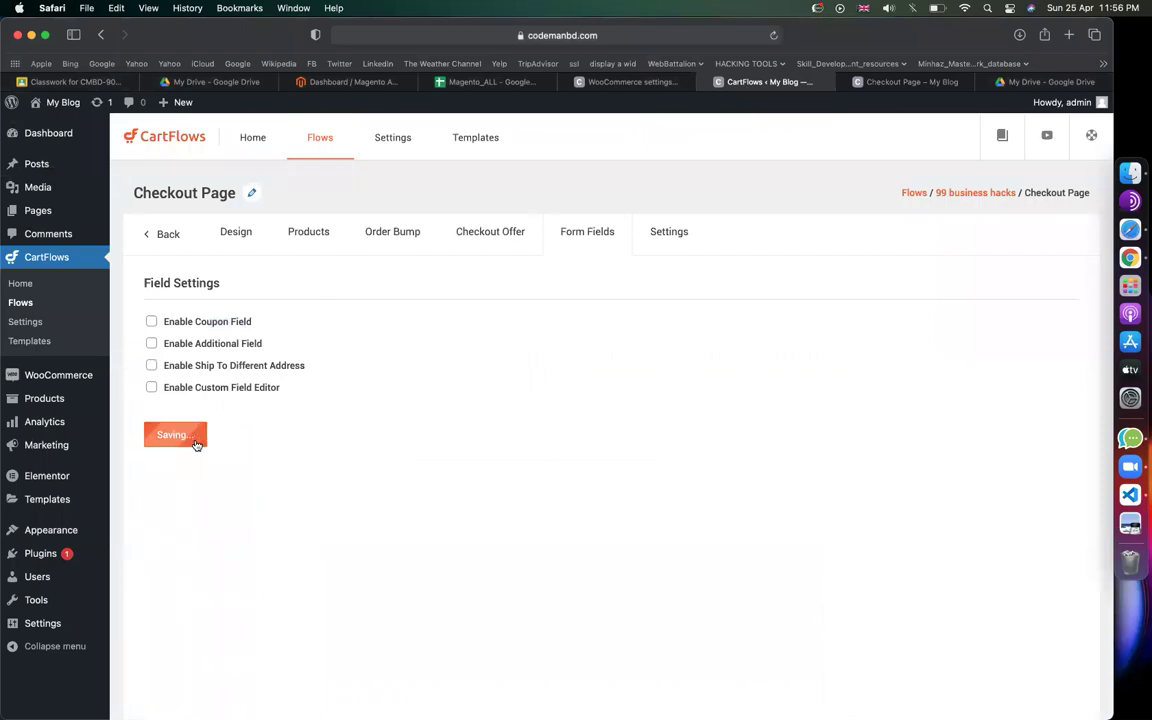
- Reload the live checkout page and review its billing form, order summary and payment section
left_click(910, 84)
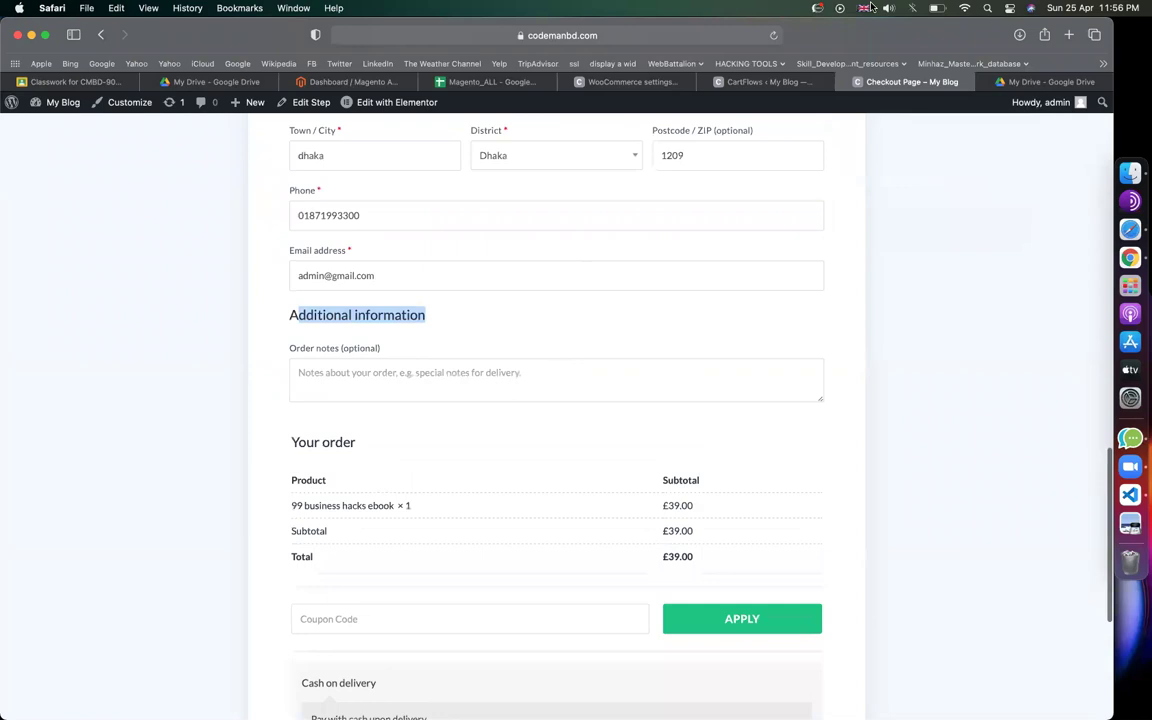
left_click(775, 37)
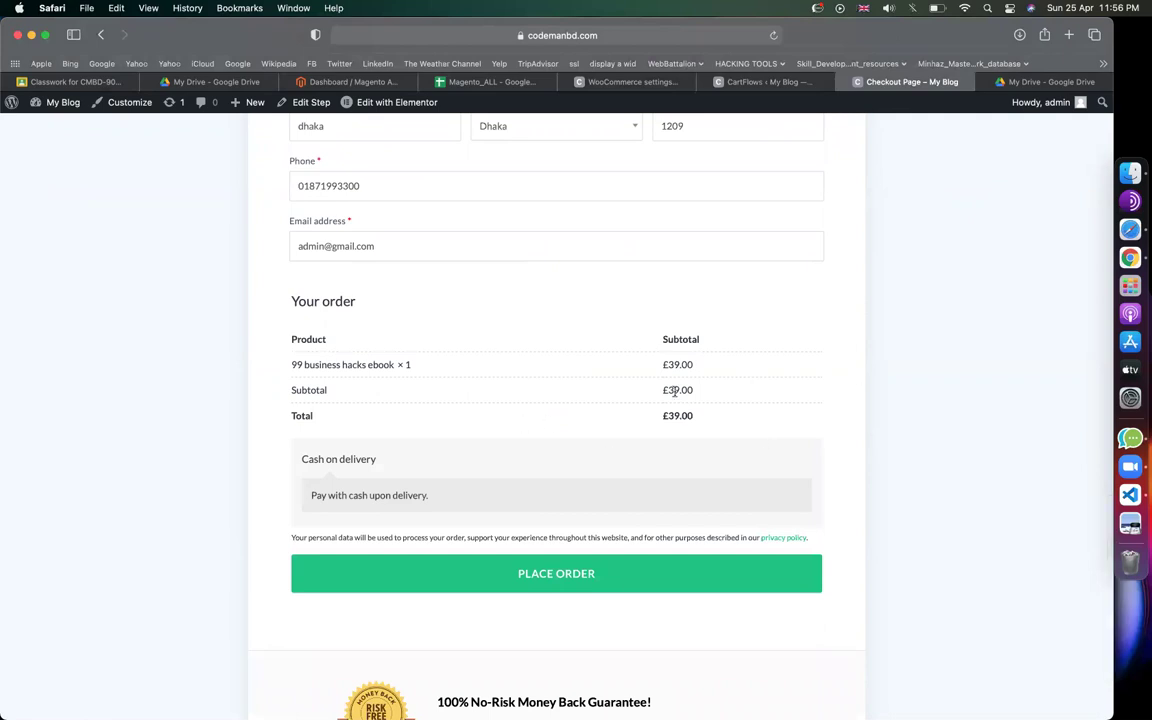
left_click_drag(661, 363, 683, 362)
left_click(709, 382)
scroll(458, 455, "down", 1)
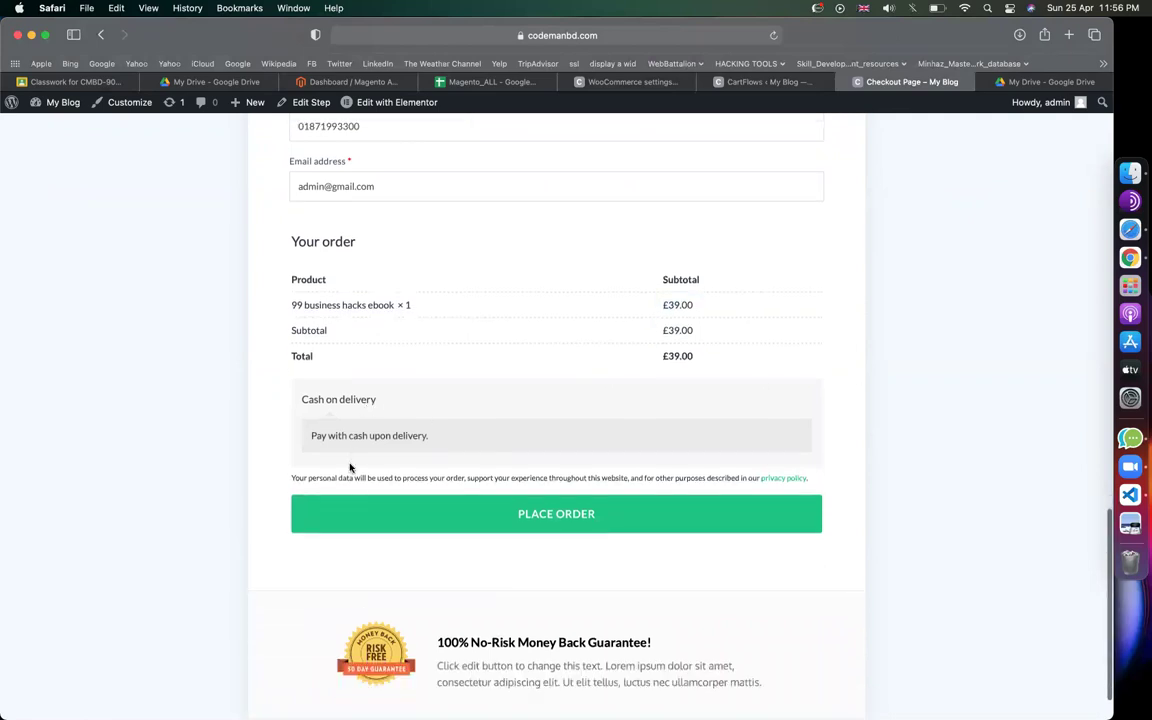
scroll(350, 465, "up", 7)
scroll(415, 490, "down", 7)
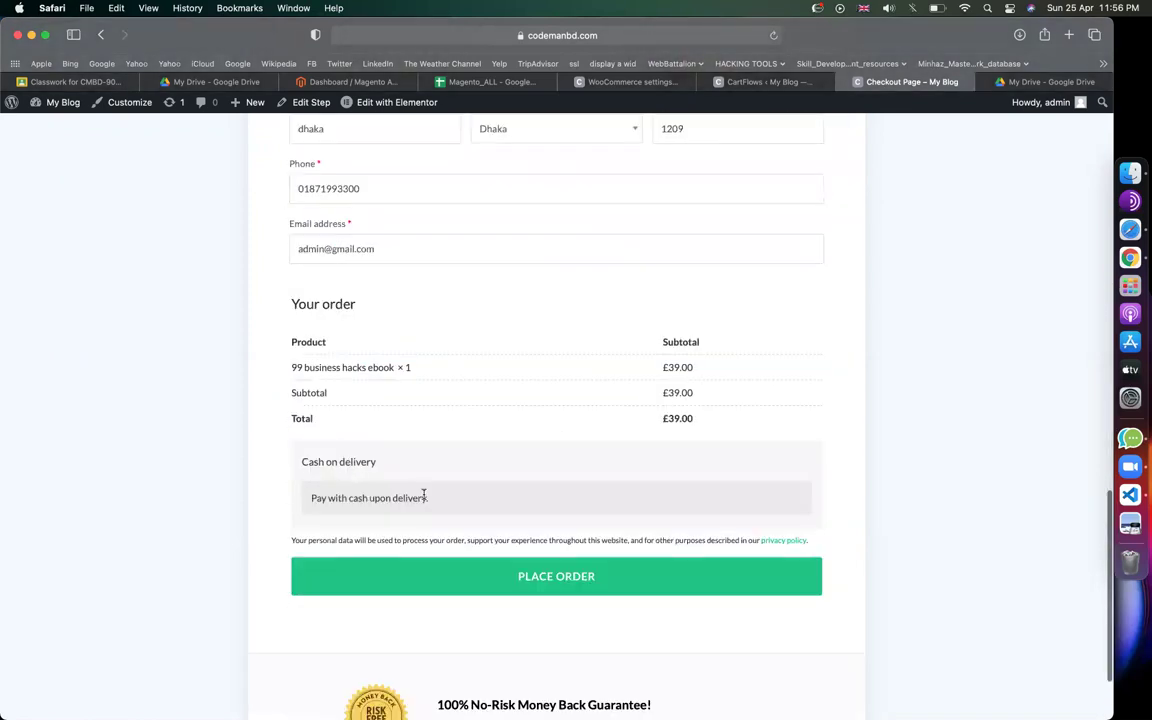
scroll(424, 496, "up", 5)
scroll(392, 403, "down", 5)
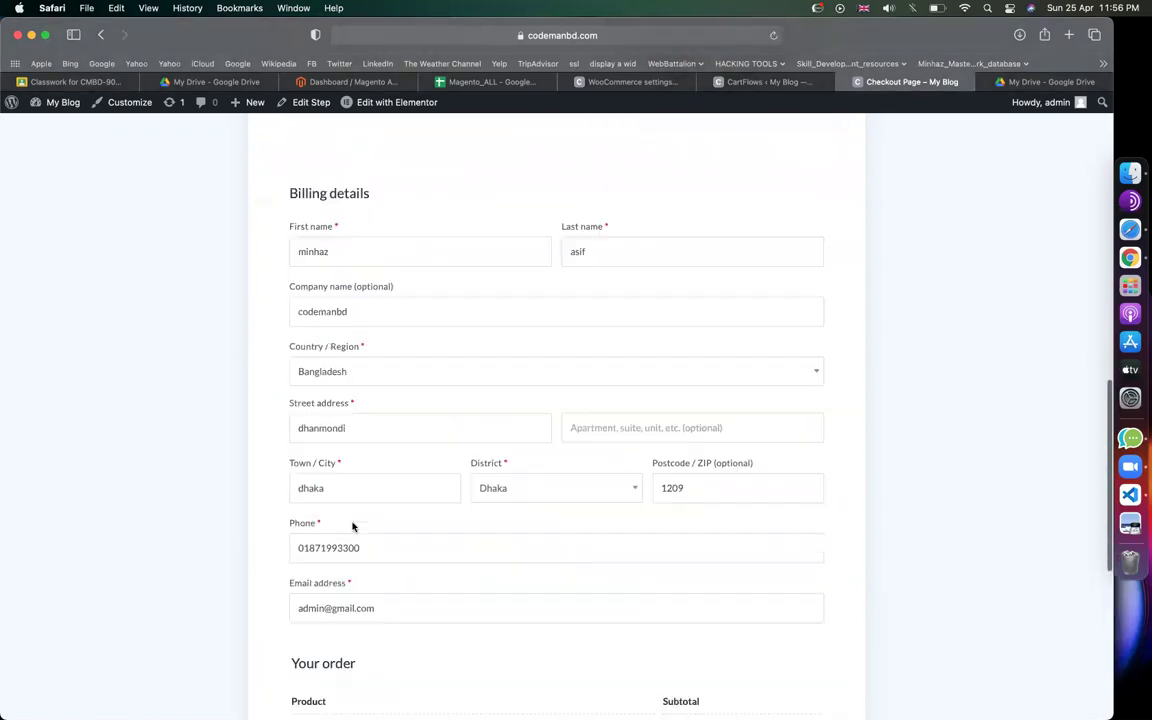
- Place the test order with Cash on delivery and compare the upsell offer page with the flow's step list
left_click(507, 512)
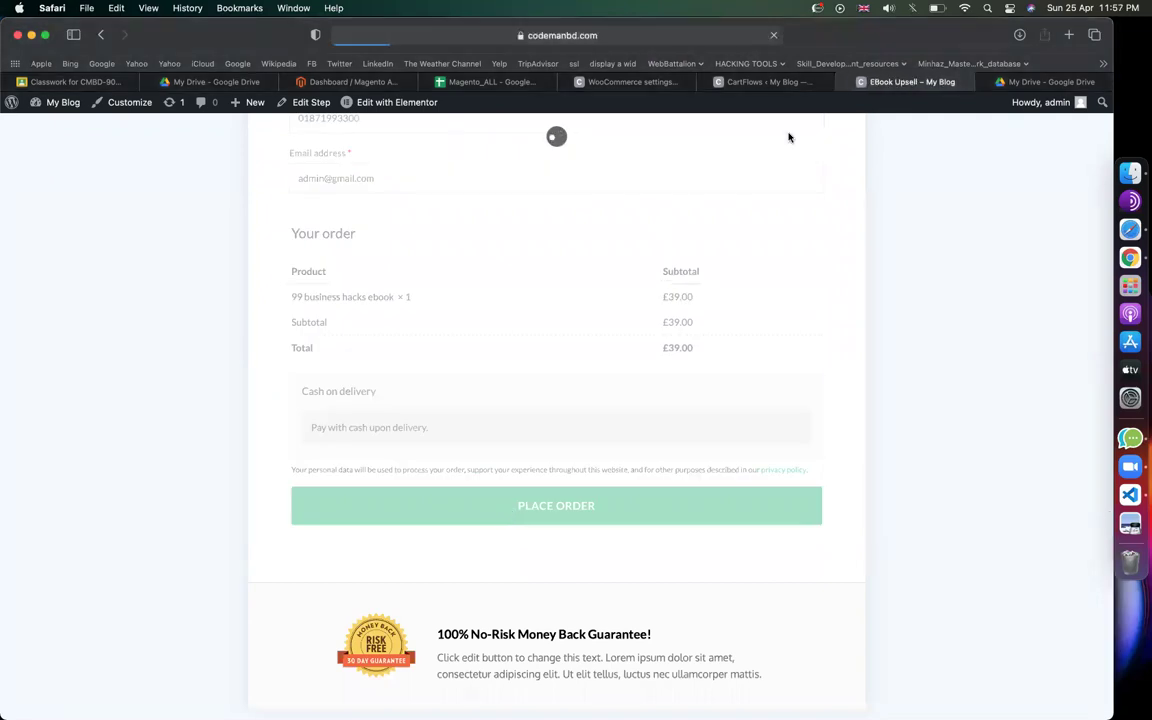
left_click(768, 84)
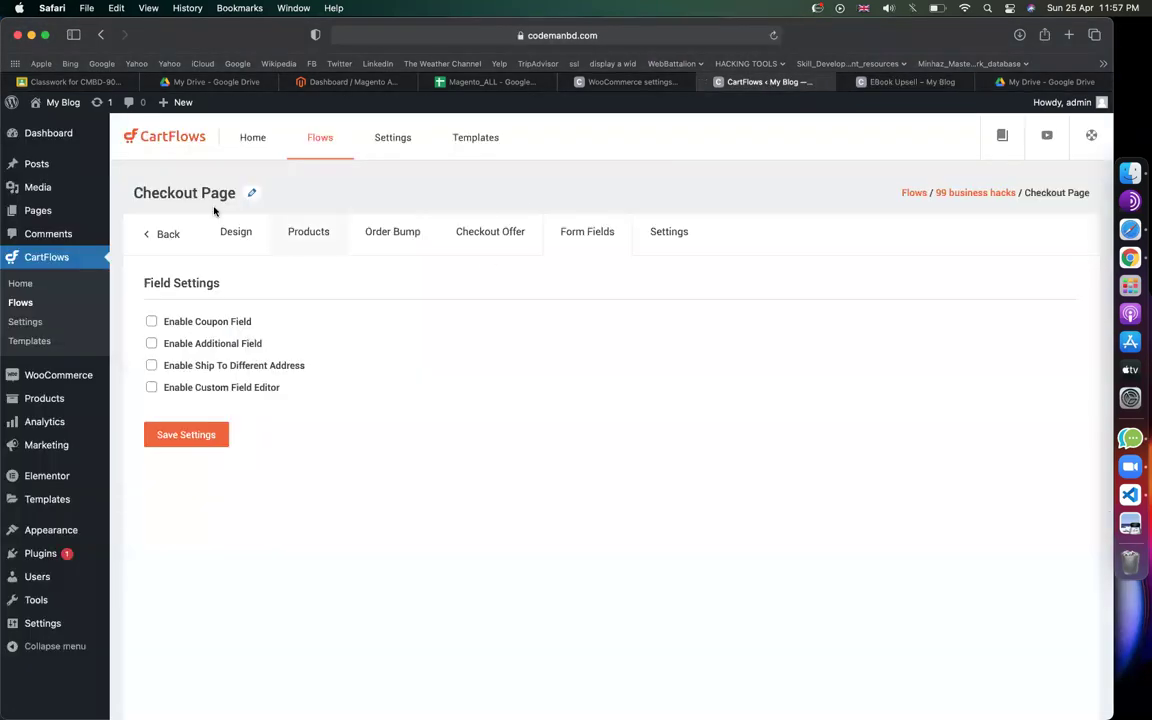
left_click(143, 231)
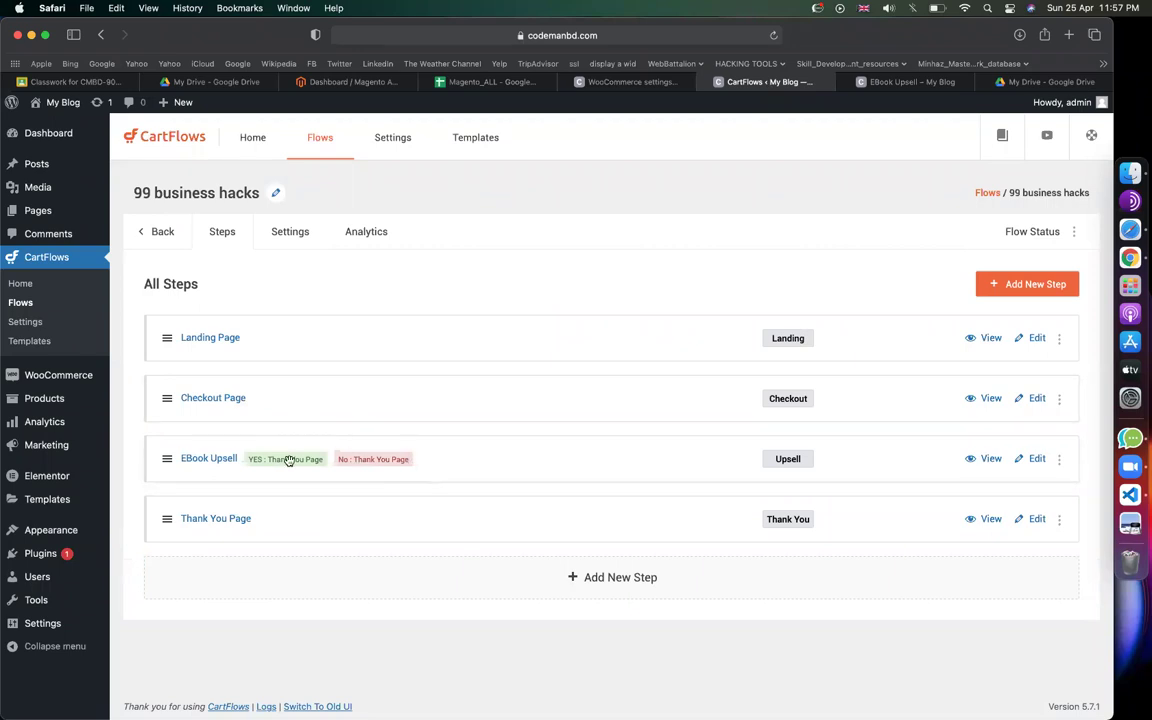
left_click(880, 82)
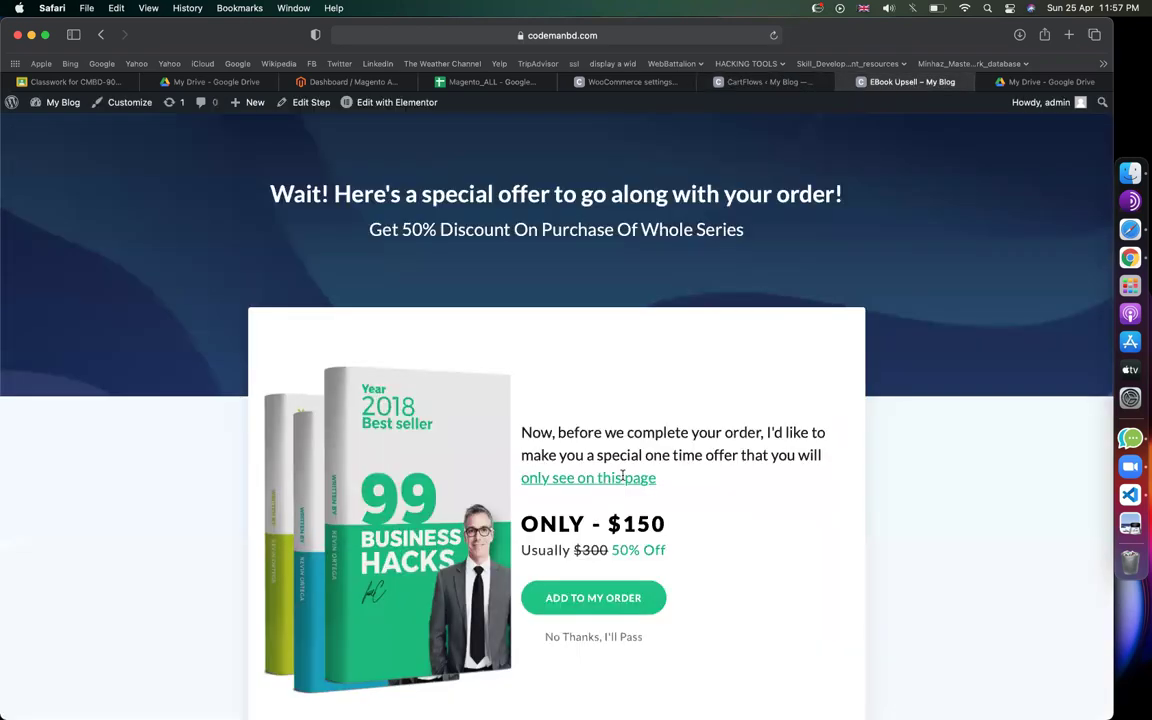
- Decline the EBook upsell offer and compare the thank you page with the flow's step list
scroll(622, 477, "down", 3)
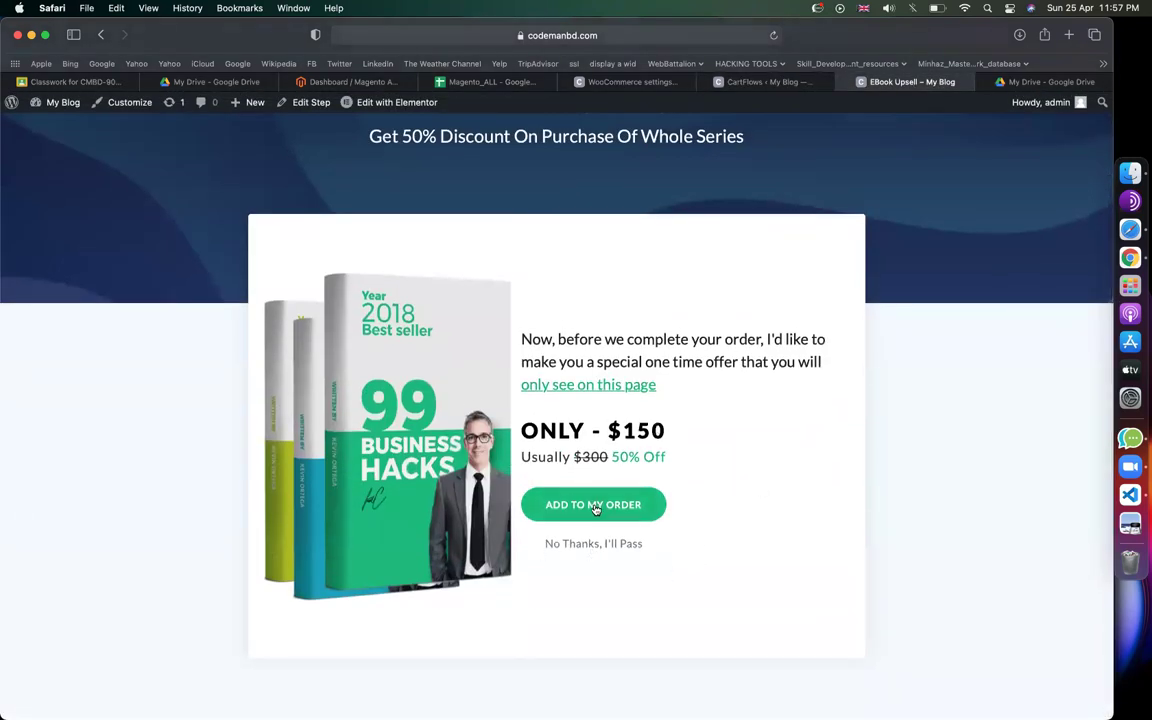
left_click_drag(612, 428, 727, 427)
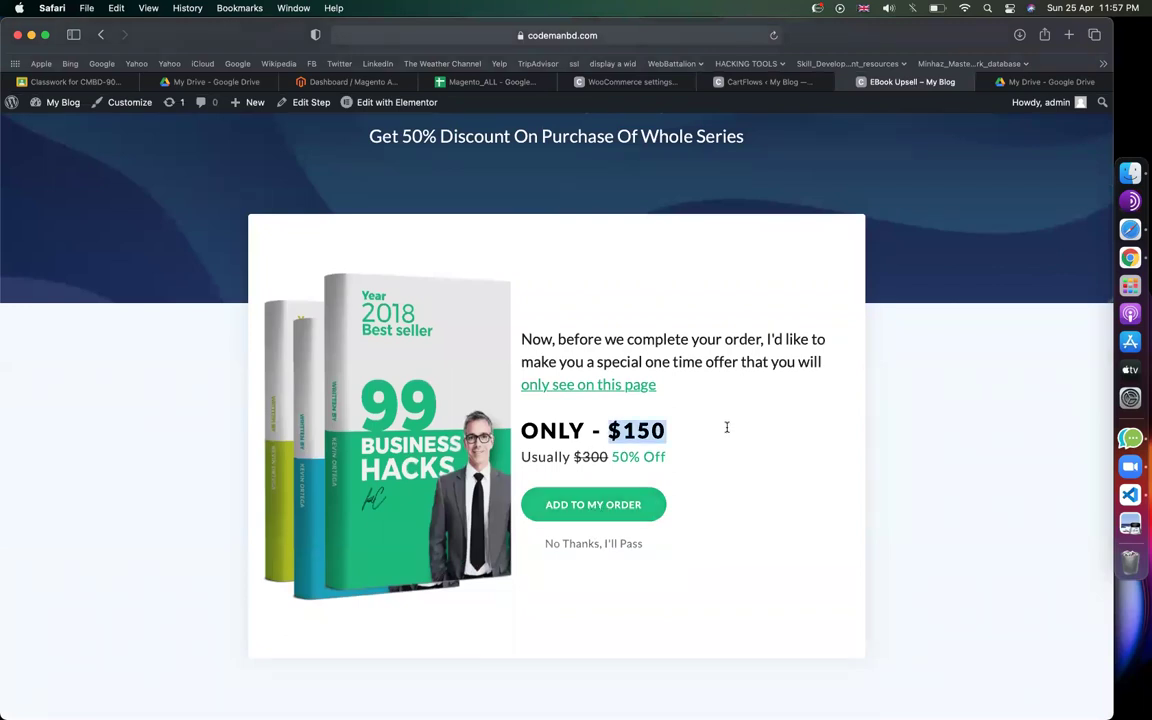
left_click(654, 429)
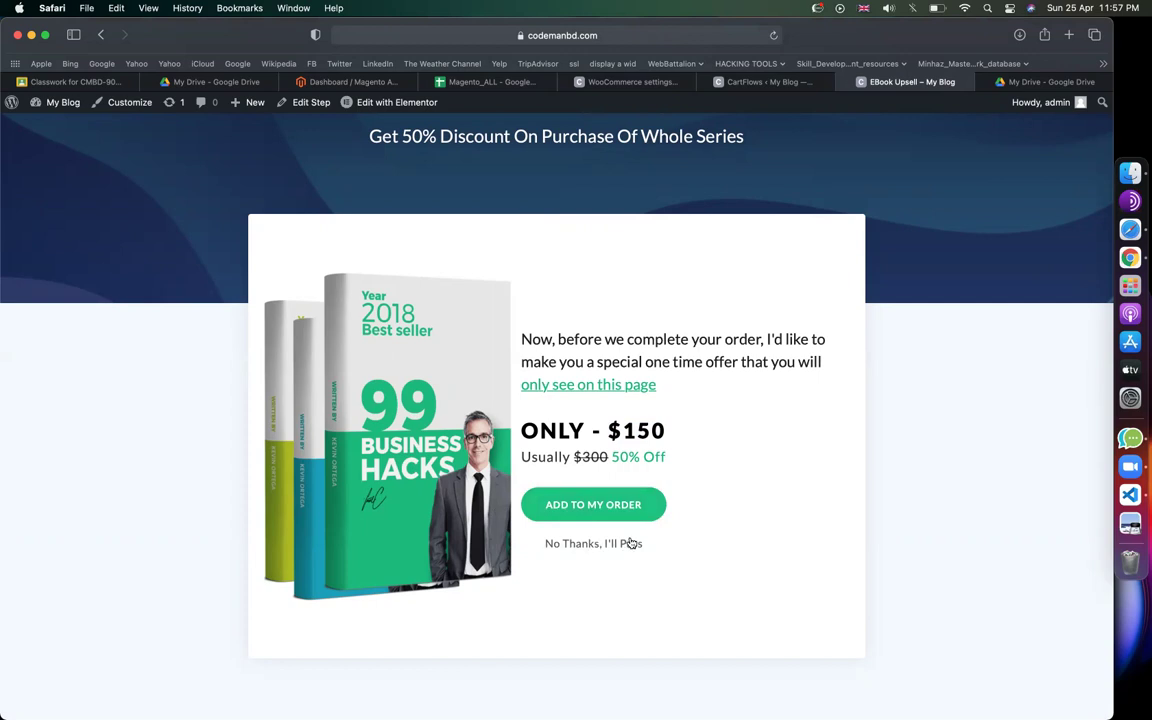
left_click(630, 543)
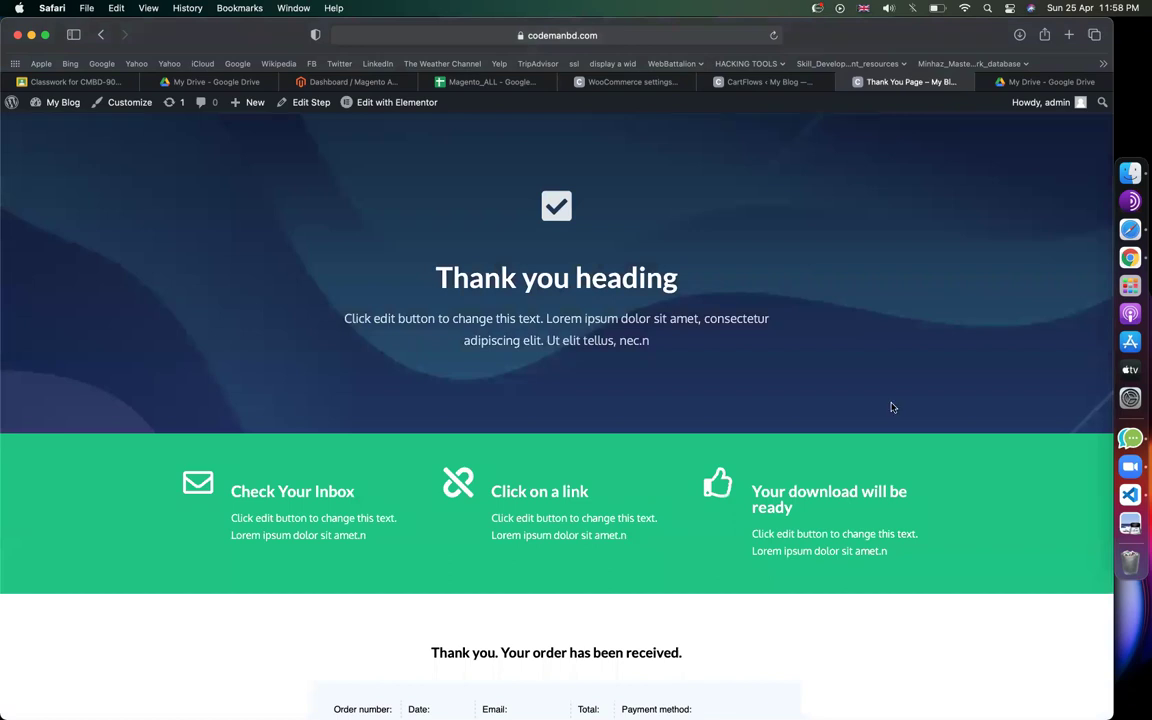
left_click(755, 86)
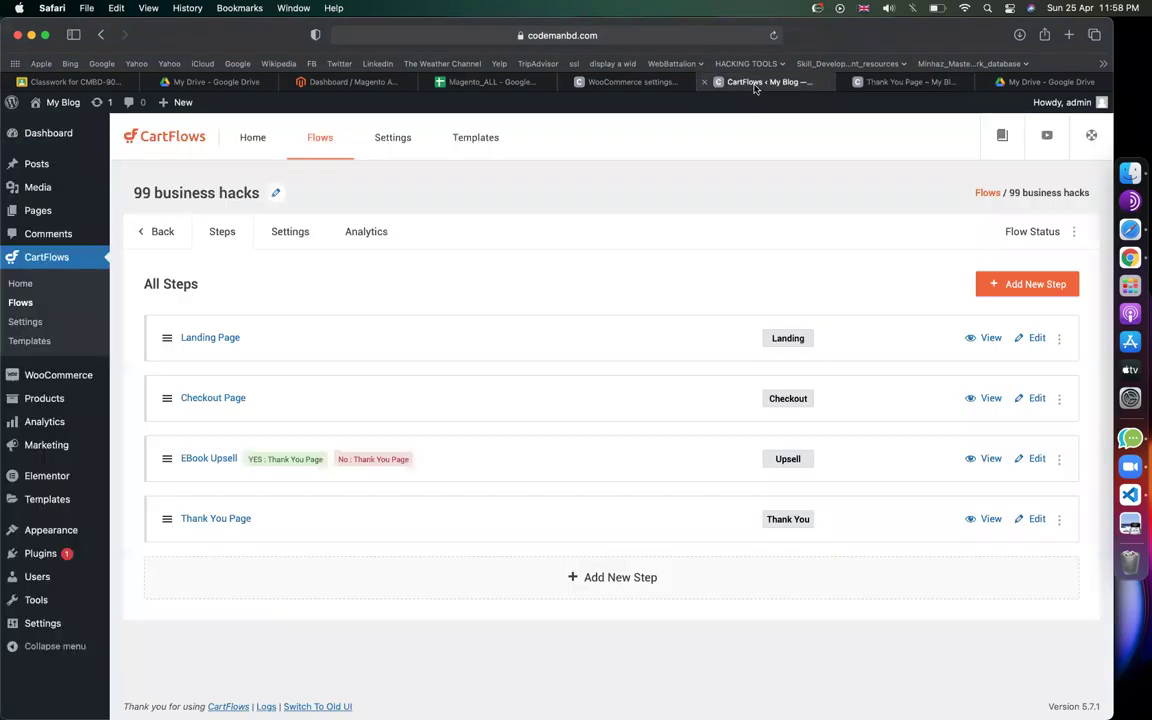
left_click(895, 83)
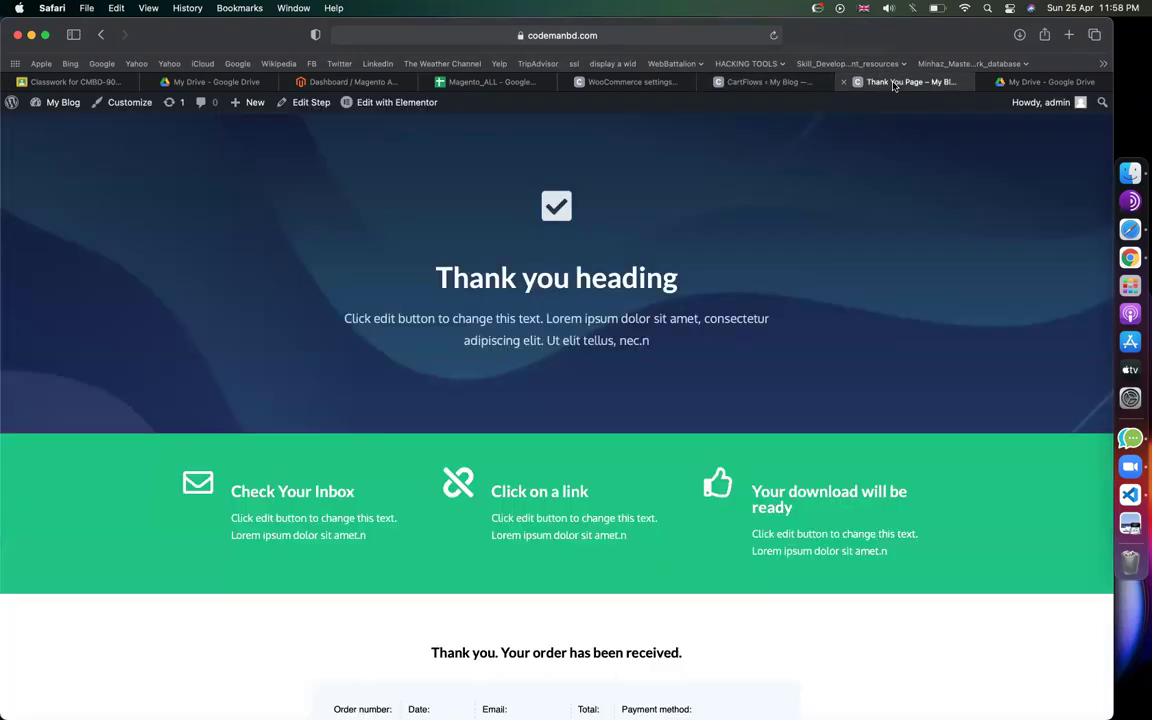
- Open the Landing Page step of the 99 business hacks flow for editing in Elementor
left_click(740, 82)
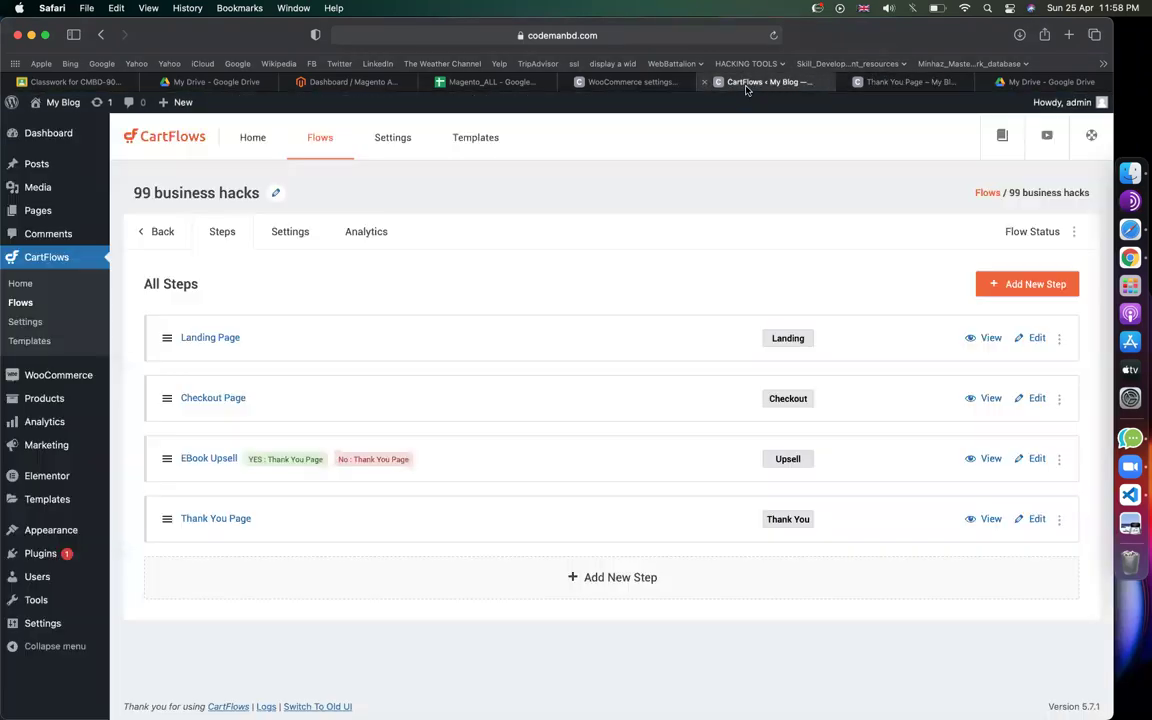
left_click(1037, 338)
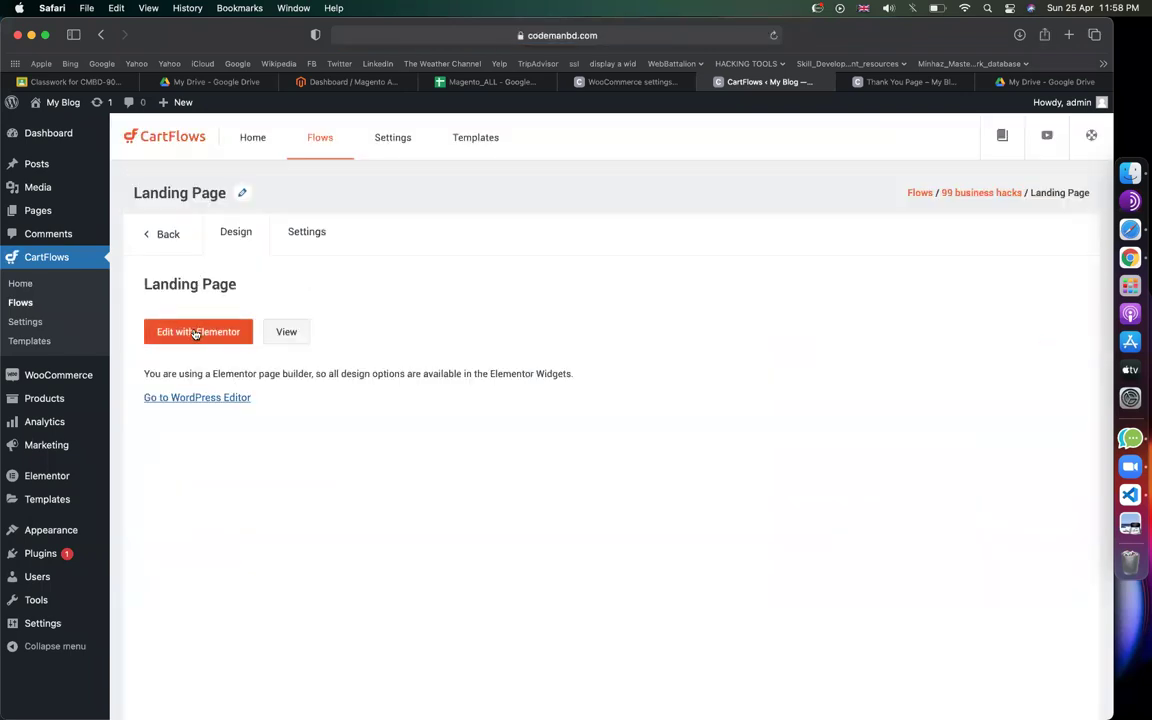
left_click(195, 333)
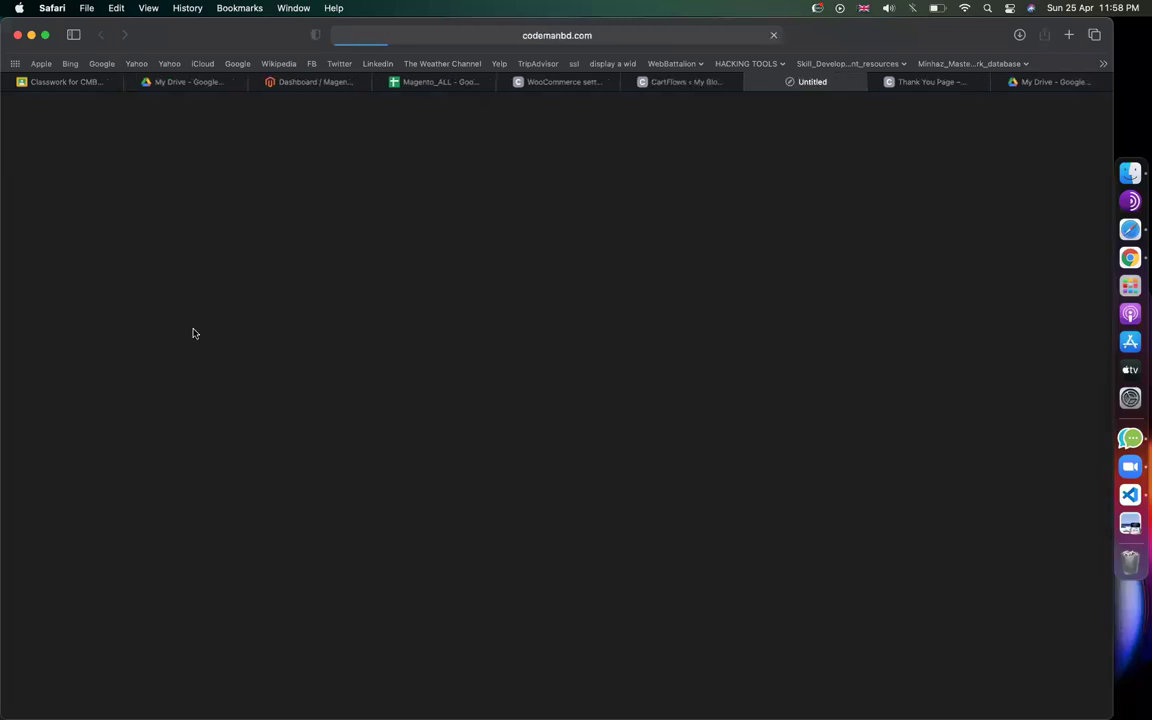